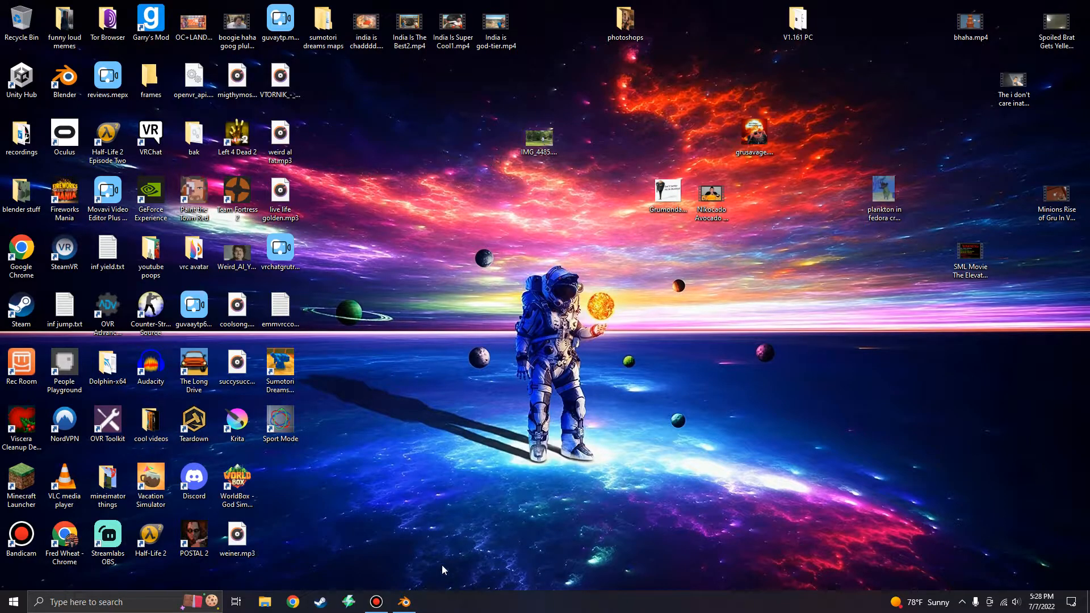
Switch to the open Blender window and maximize it
{"action": "mouse_move", "coordinate": [404, 602]}
{"action": "left_click", "coordinate": [449, 534]}
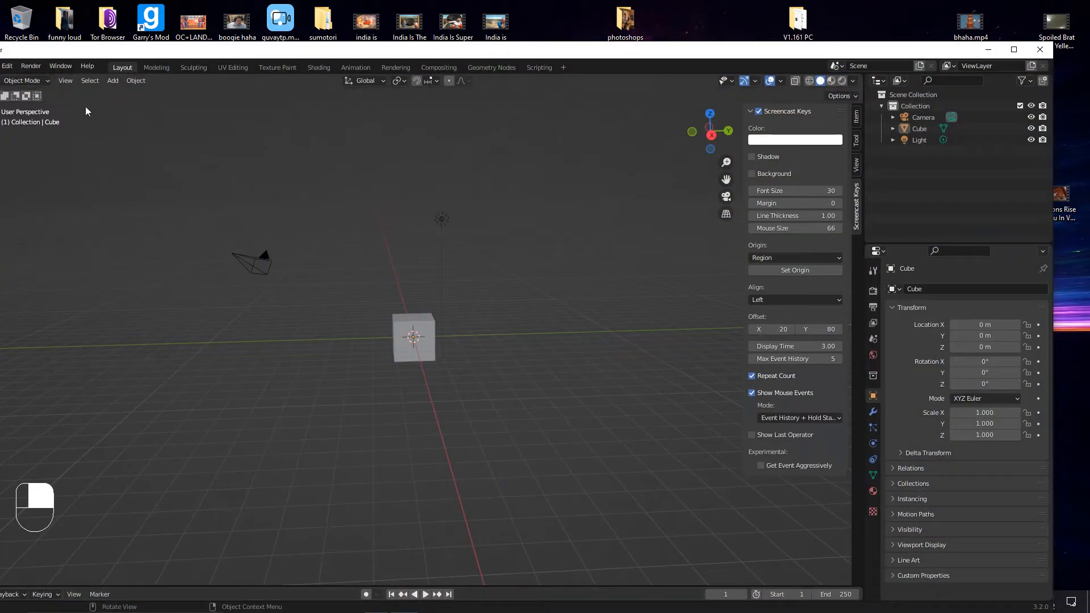
{"action": "double_click", "coordinate": [69, 50]}
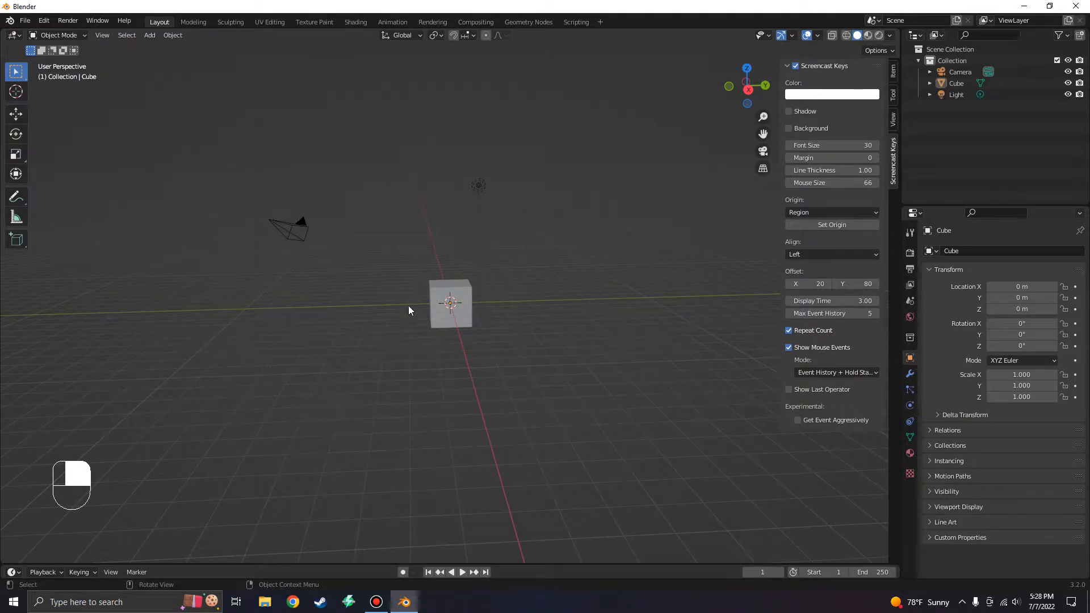
Hide the 3D viewport's sidebar with the Screencast Keys settings
{"action": "scroll", "coordinate": [425, 288], "scroll_direction": "up", "scroll_amount": 3}
{"action": "middle_click_drag", "start_coordinate": [437, 287], "coordinate": [557, 262]}
{"action": "left_click", "coordinate": [587, 228]}
{"action": "key", "text": "n"}
{"action": "middle_click_drag", "start_coordinate": [588, 228], "coordinate": [502, 240]}
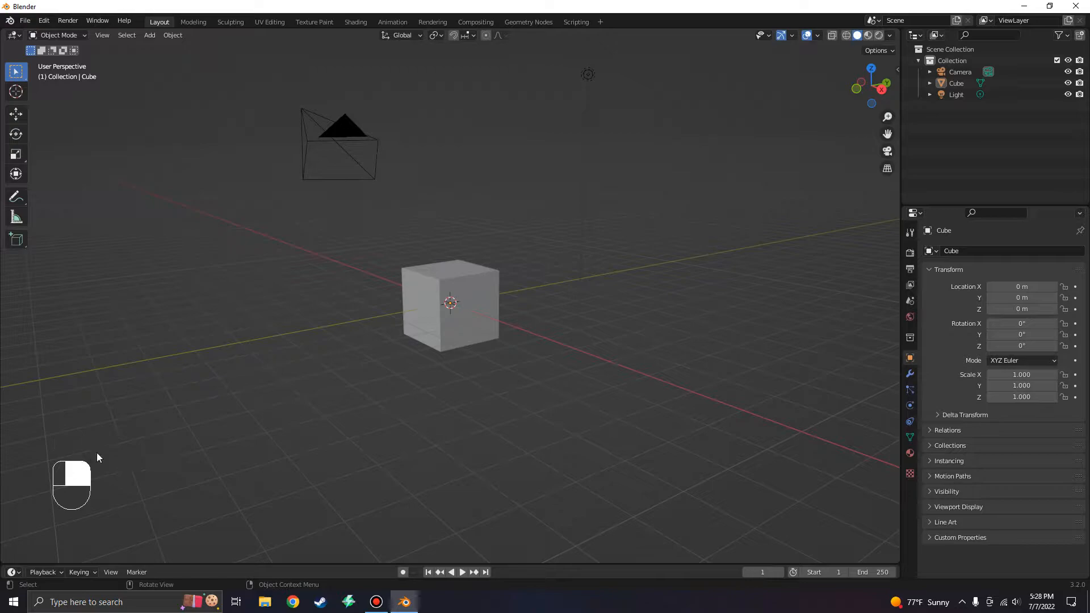
{"action": "middle_click_drag", "start_coordinate": [183, 415], "coordinate": [453, 351]}
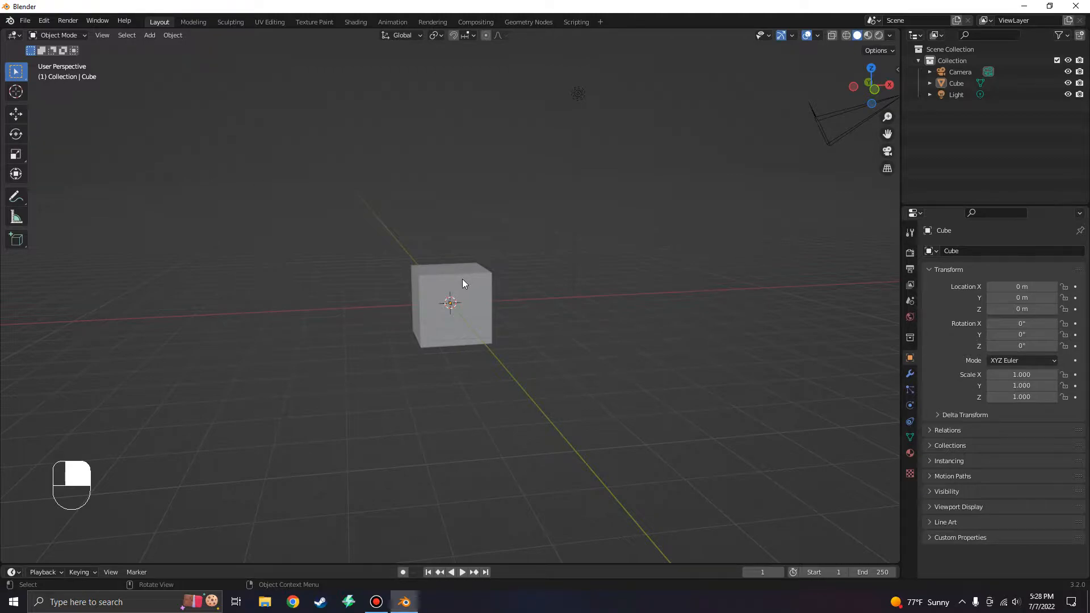
Select the default cube and scale it along the X axis by about 9.86
{"action": "key", "text": "s"}
{"action": "key", "text": "x"}
{"action": "left_click", "coordinate": [452, 290]}
{"action": "key", "text": "s"}
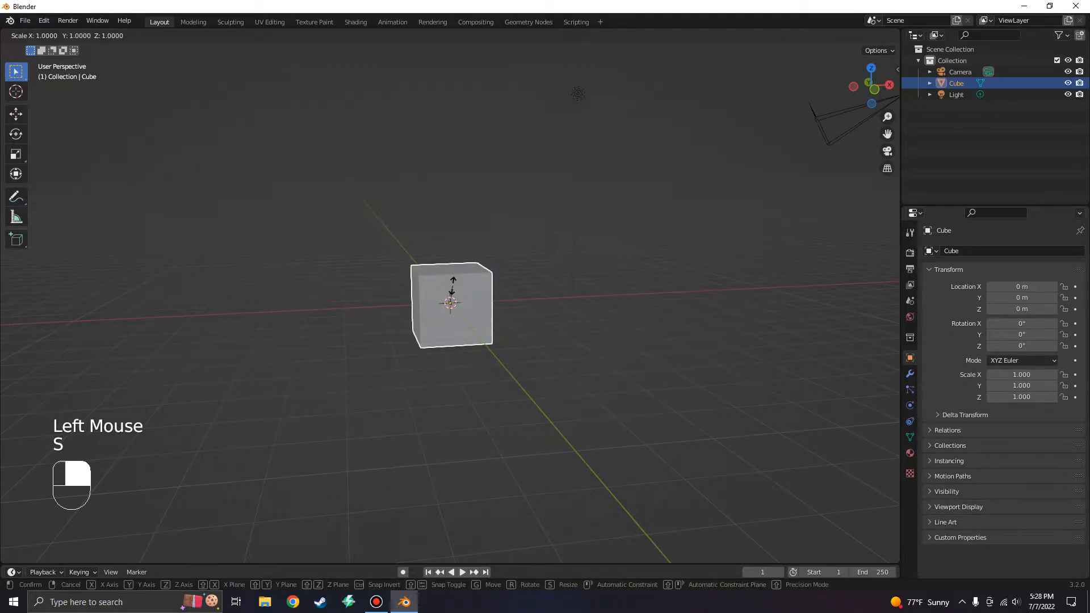
{"action": "key", "text": "x"}
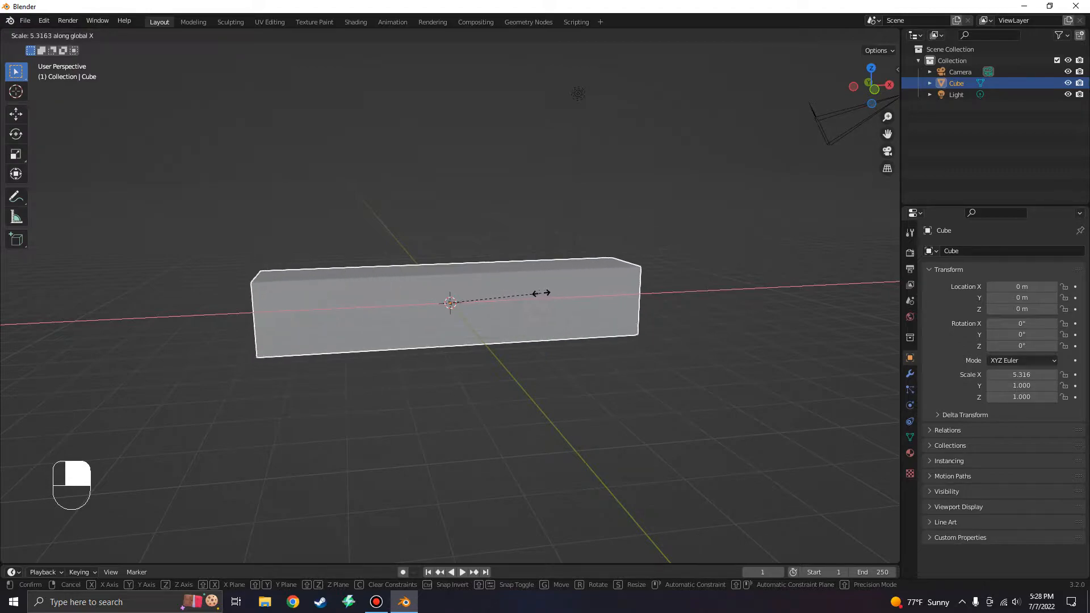
{"action": "left_click", "coordinate": [570, 272]}
Scale the stretched cube along the Y axis by about 10.7 to form a wide floor, and deselect it
{"action": "middle_click_drag", "start_coordinate": [568, 268], "coordinate": [641, 277]}
{"action": "key", "text": "s"}
{"action": "key", "text": "y"}
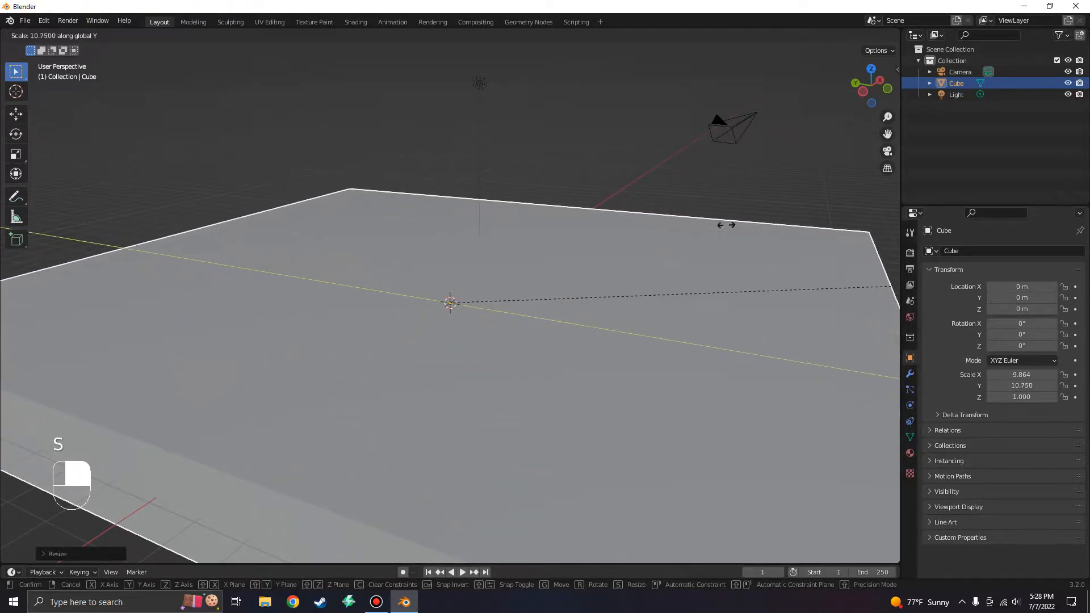
{"action": "left_click", "coordinate": [610, 217]}
{"action": "middle_click_drag", "start_coordinate": [610, 216], "coordinate": [511, 139]}
{"action": "left_click", "coordinate": [433, 146]}
{"action": "scroll", "coordinate": [421, 149], "scroll_direction": "up", "scroll_amount": 2}
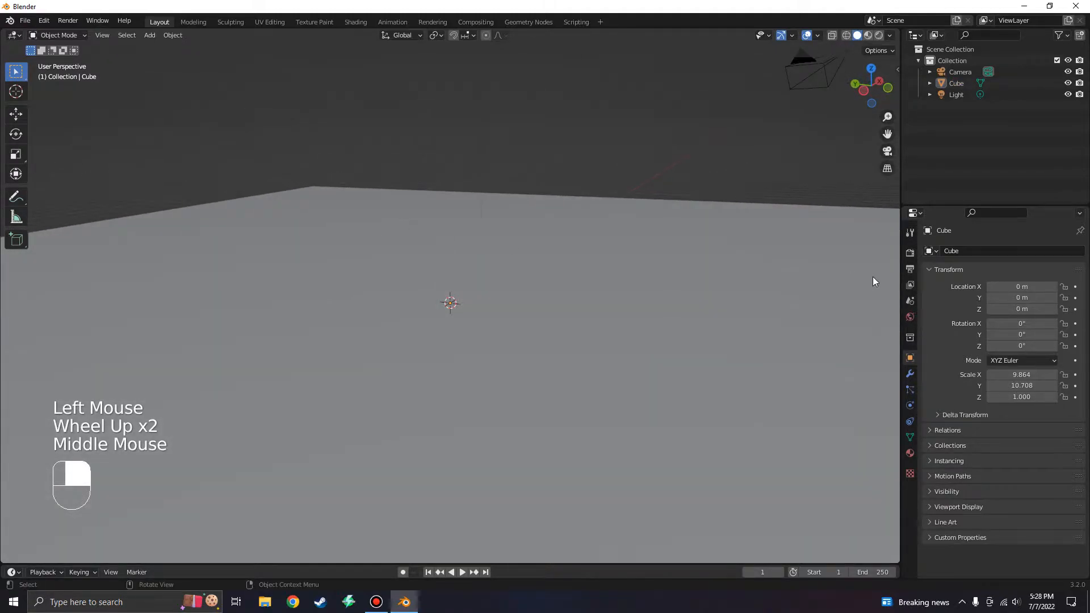
Add Rigid Body physics to the floor cube and set its type to Passive
{"action": "left_click", "coordinate": [911, 405]}
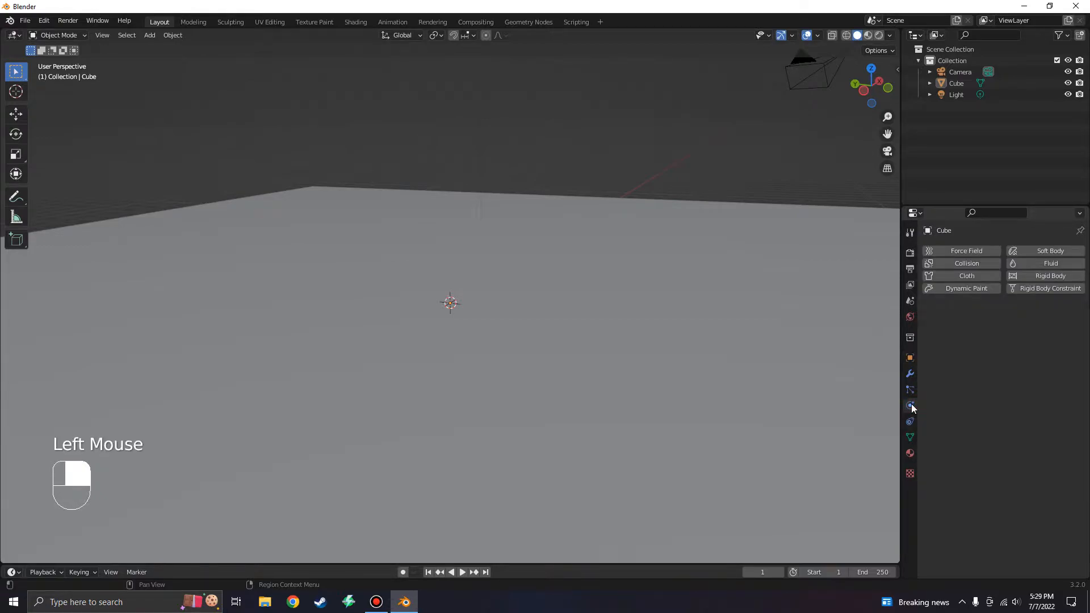
{"action": "left_click", "coordinate": [1027, 278]}
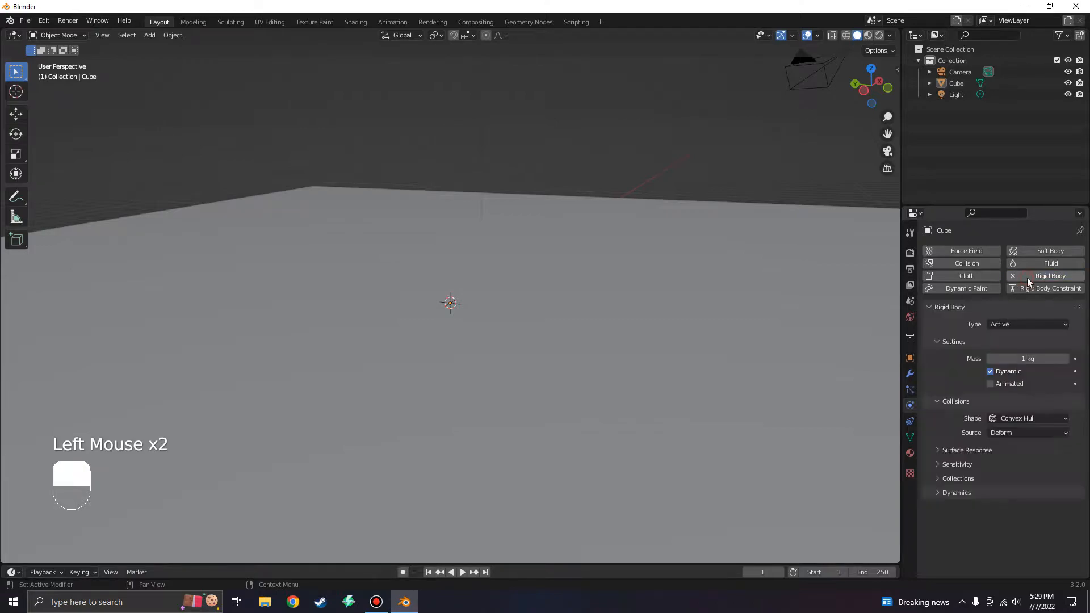
{"action": "left_click", "coordinate": [1011, 324]}
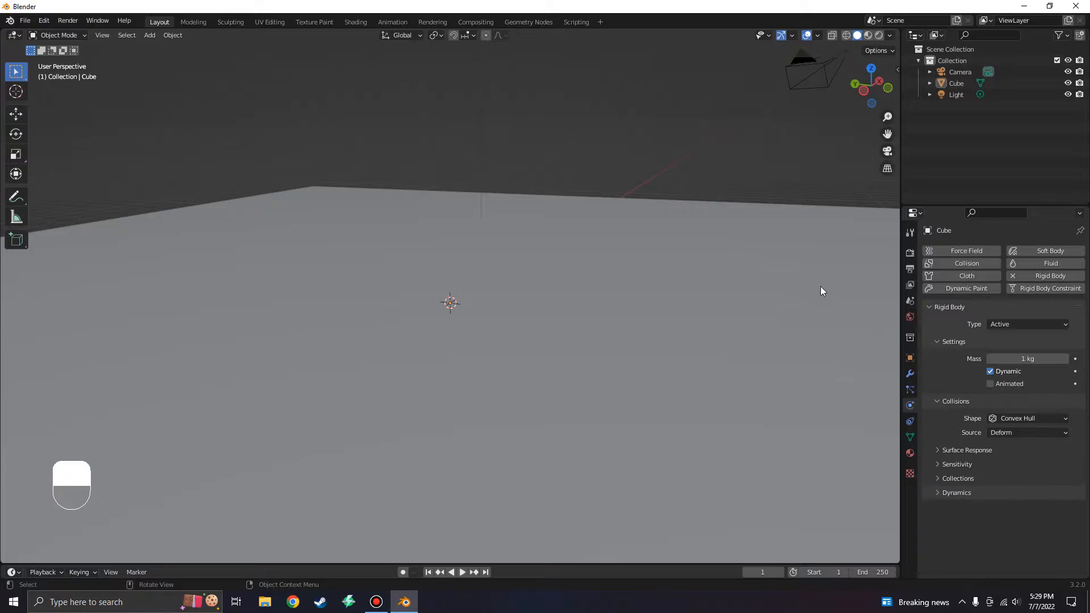
{"action": "scroll", "coordinate": [823, 291], "scroll_direction": "down", "scroll_amount": 2}
{"action": "left_click", "coordinate": [992, 326]}
{"action": "left_click", "coordinate": [997, 352]}
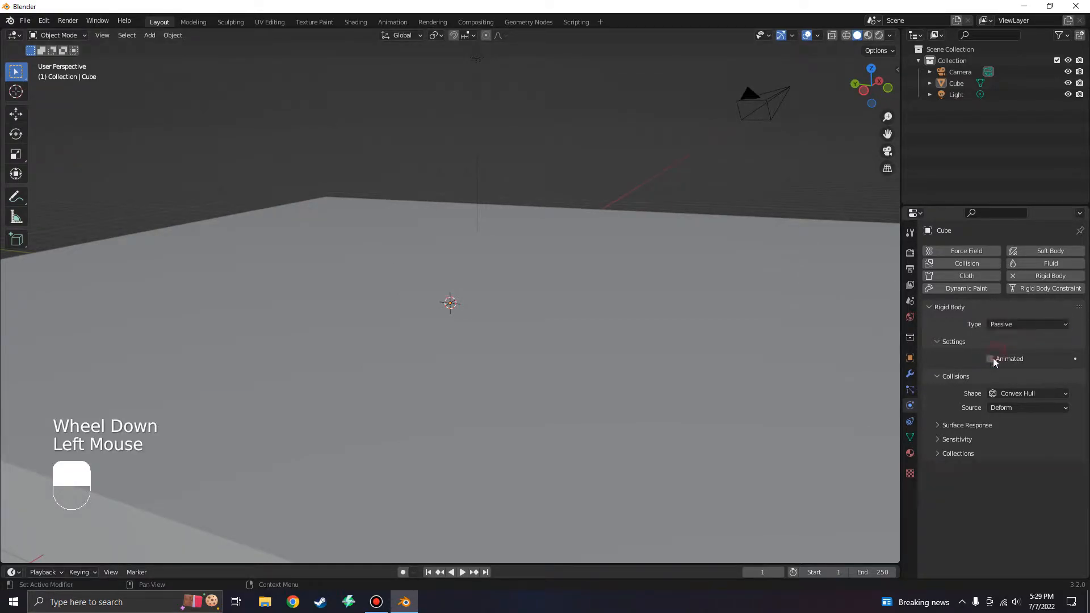
{"action": "scroll", "coordinate": [489, 214], "scroll_direction": "up", "scroll_amount": 2}
{"action": "left_click", "coordinate": [521, 155]}
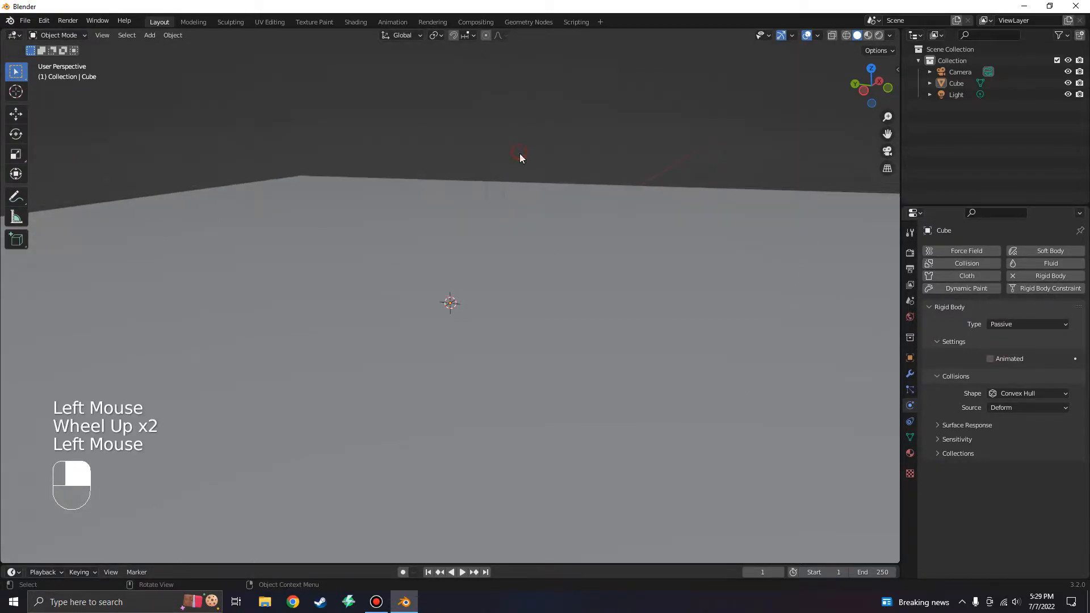
Switch the 3D viewport to Rendered shading
{"action": "left_click", "coordinate": [879, 38]}
{"action": "middle_click_drag", "start_coordinate": [577, 148], "coordinate": [436, 161]}
{"action": "scroll", "coordinate": [517, 146], "scroll_direction": "down", "scroll_amount": 2}
{"action": "scroll", "coordinate": [519, 144], "scroll_direction": "down", "scroll_amount": 1}
{"action": "scroll", "coordinate": [520, 144], "scroll_direction": "up", "scroll_amount": 1}
{"action": "scroll", "coordinate": [426, 166], "scroll_direction": "up", "scroll_amount": 3}
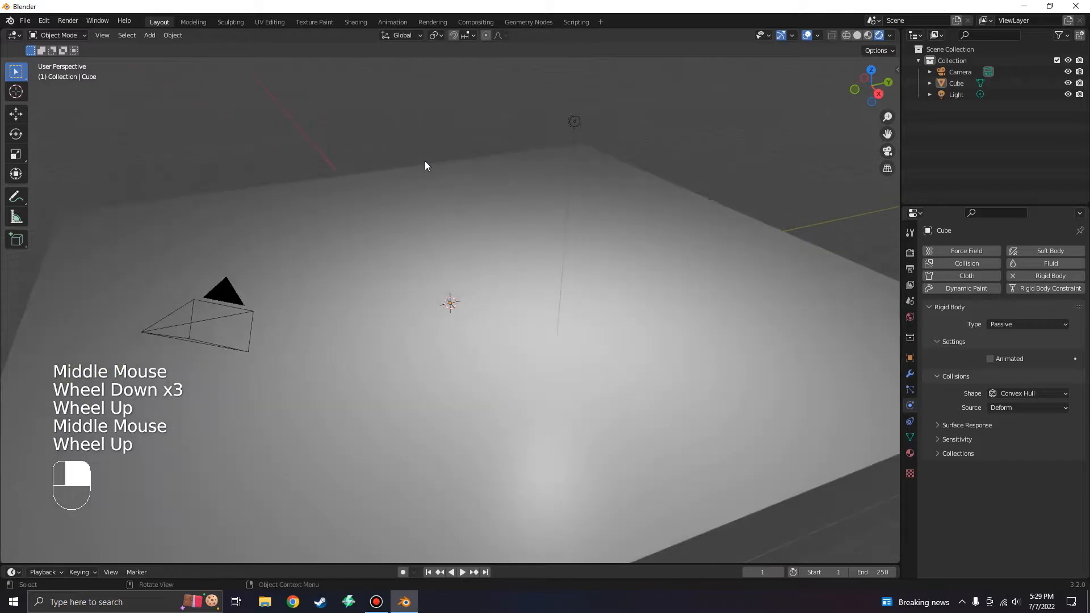
{"action": "scroll", "coordinate": [431, 176], "scroll_direction": "down", "scroll_amount": 2}
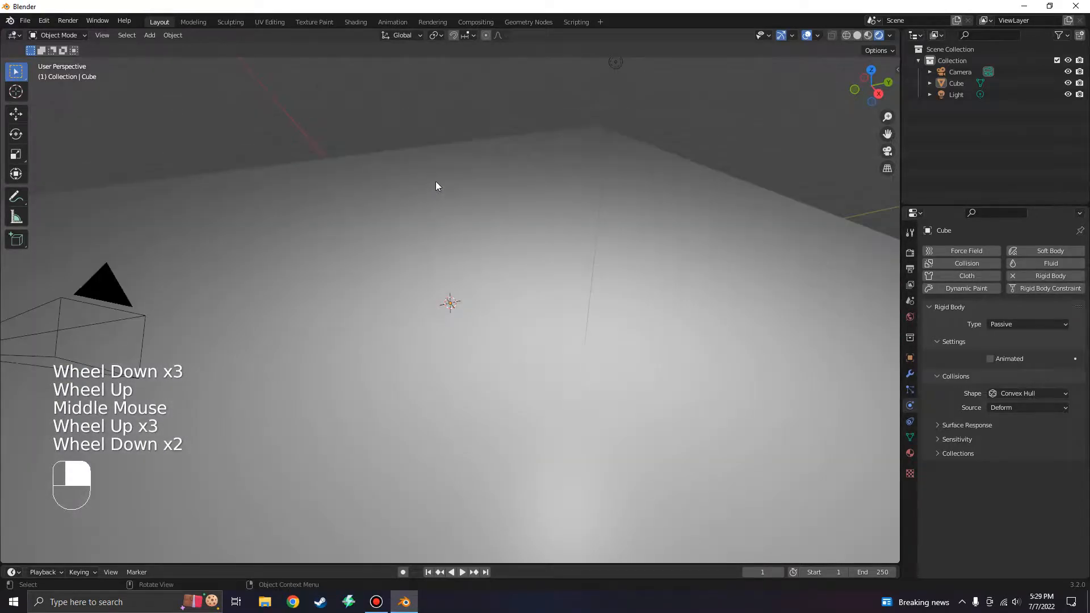
Select the floor and set its material's base color to green with hue 0.332 and saturation 1.000
{"action": "left_click", "coordinate": [769, 391]}
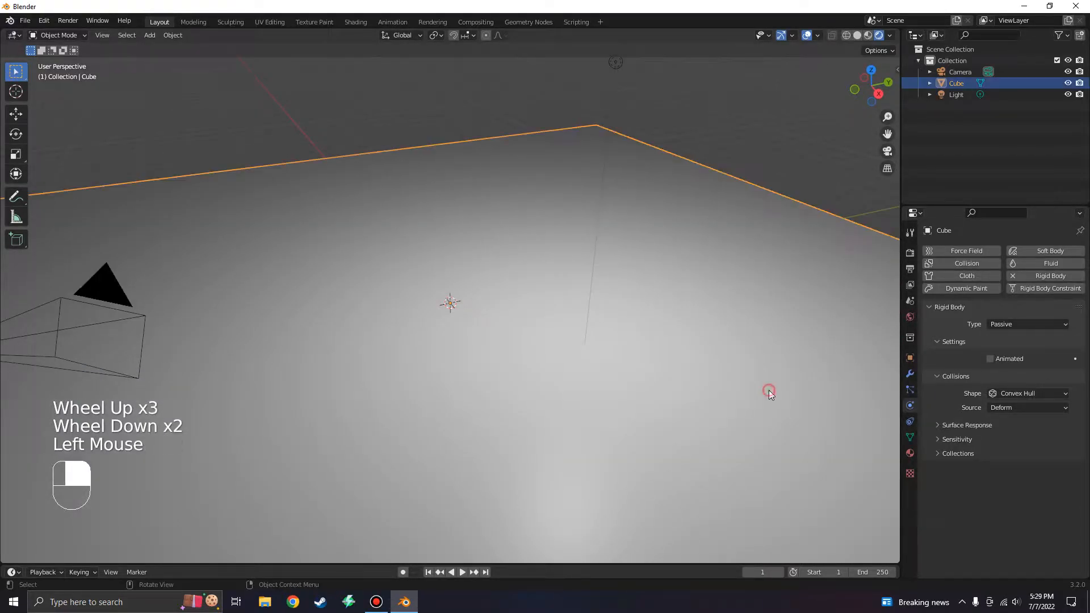
{"action": "left_click", "coordinate": [910, 453]}
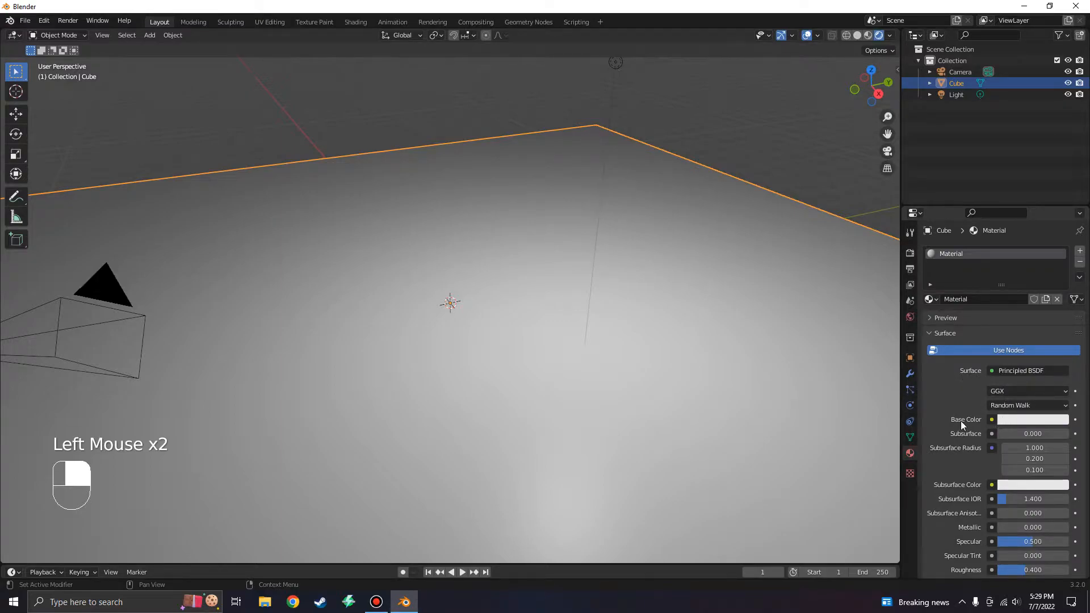
{"action": "left_click", "coordinate": [999, 422]}
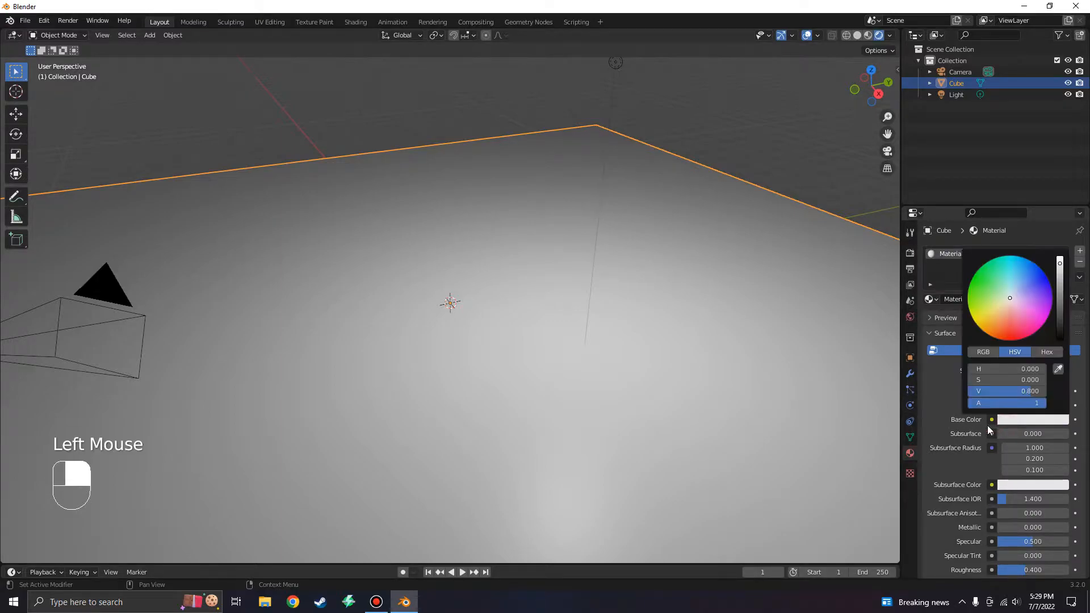
{"action": "left_click_drag", "start_coordinate": [1009, 328], "coordinate": [975, 278]}
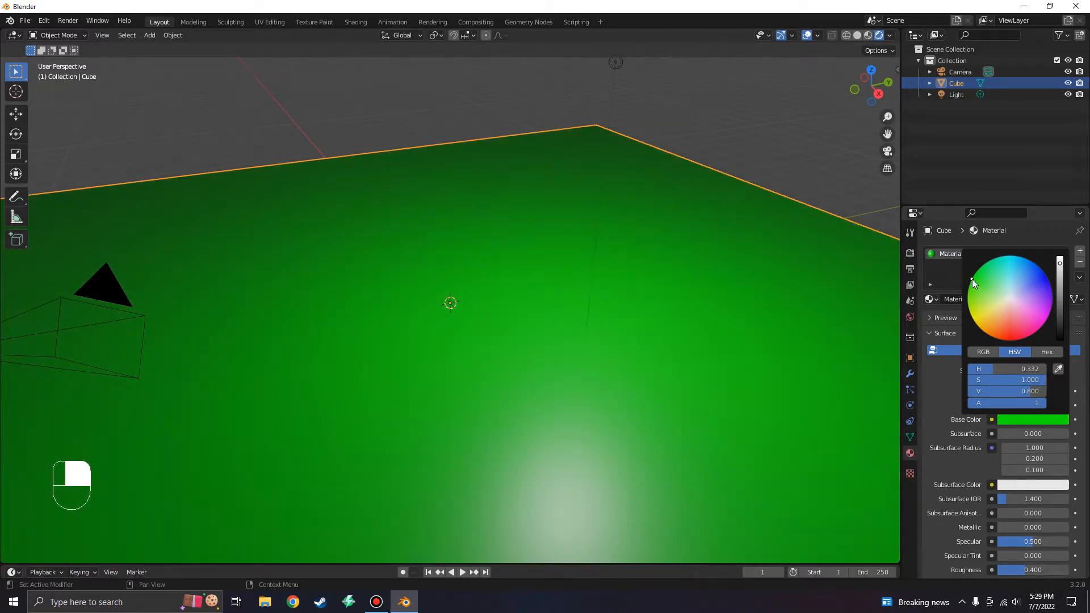
Set the roughness of the green floor material to 0.6
{"action": "scroll", "coordinate": [1033, 534], "scroll_direction": "down", "scroll_amount": 1}
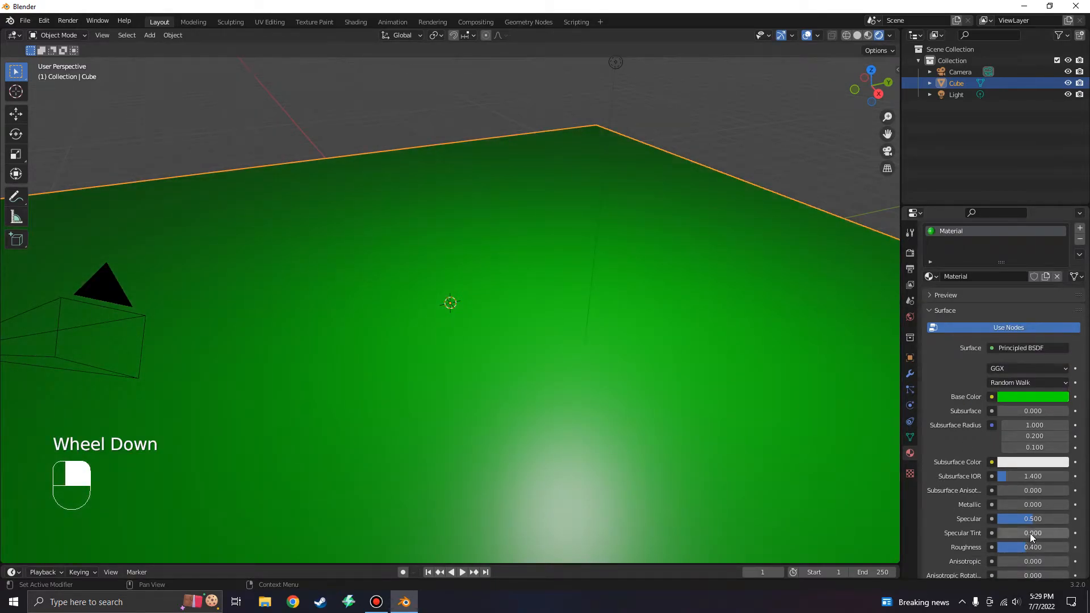
{"action": "left_click_drag", "start_coordinate": [1033, 547], "coordinate": [1046, 546]}
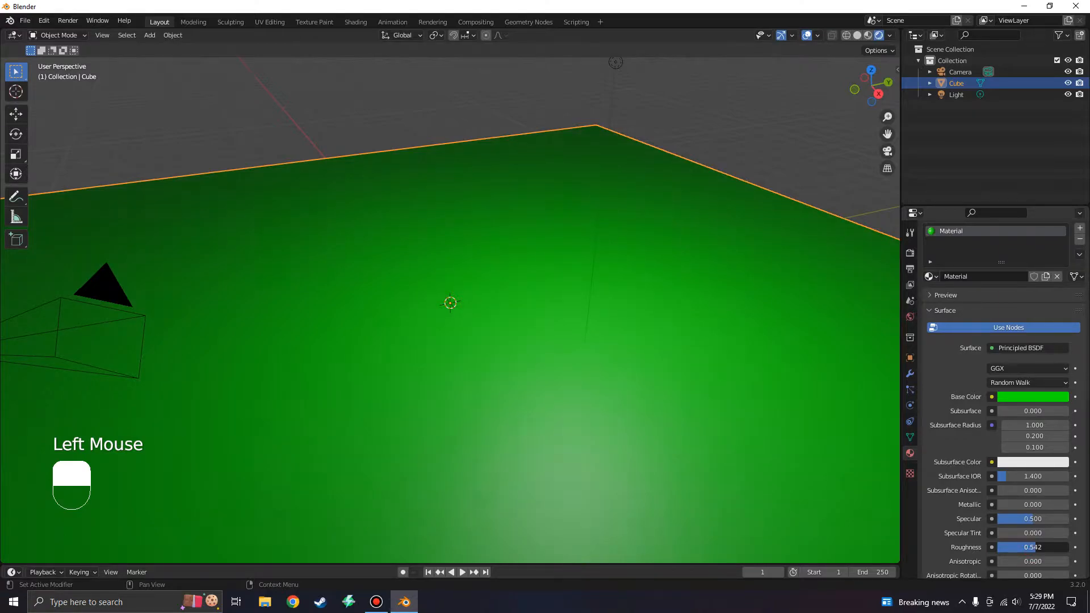
{"action": "double_click", "coordinate": [1046, 547]}
{"action": "key", "text": "BackSpace"}
{"action": "type", "text": "0.6"}
{"action": "key", "text": "Return"}
{"action": "scroll", "coordinate": [718, 307], "scroll_direction": "up", "scroll_amount": 1}
{"action": "middle_click_drag", "start_coordinate": [717, 307], "coordinate": [554, 237]}
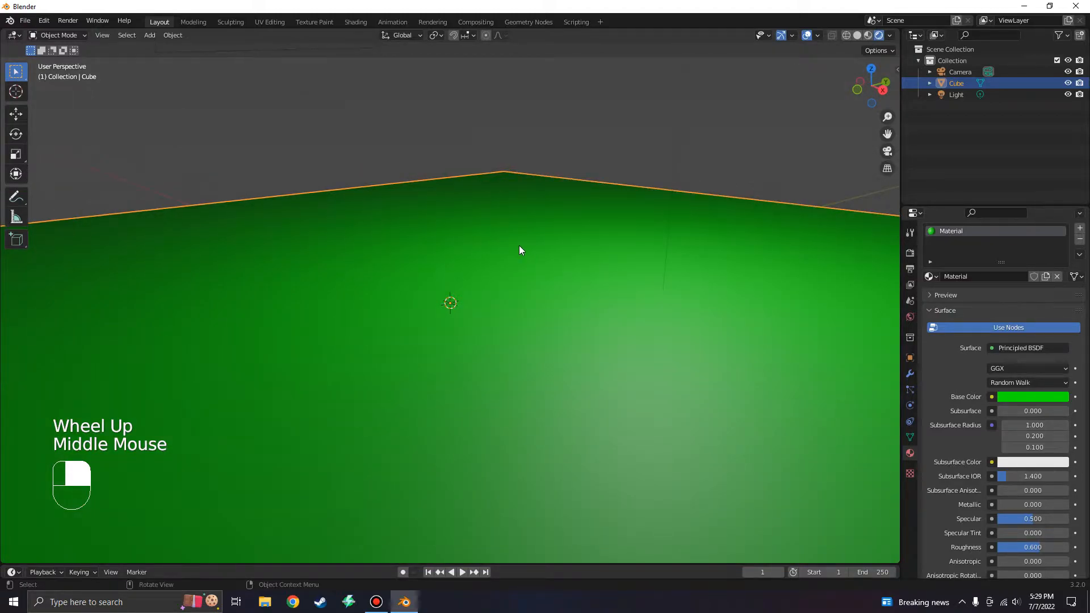
{"action": "key", "text": "shift+a"}
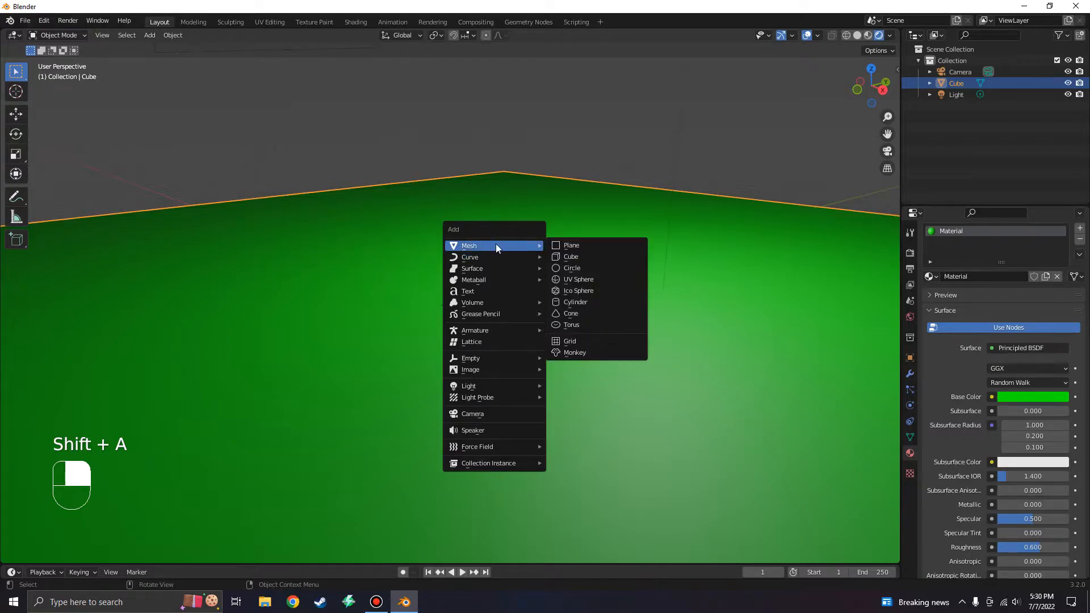
{"action": "left_click", "coordinate": [401, 155]}
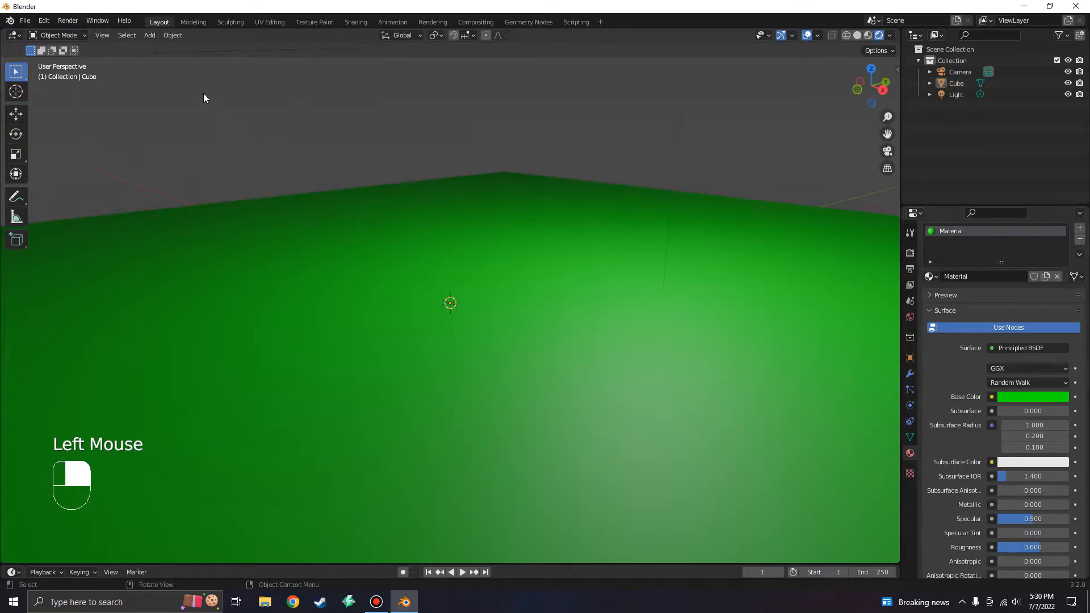
{"action": "left_click", "coordinate": [150, 36]}
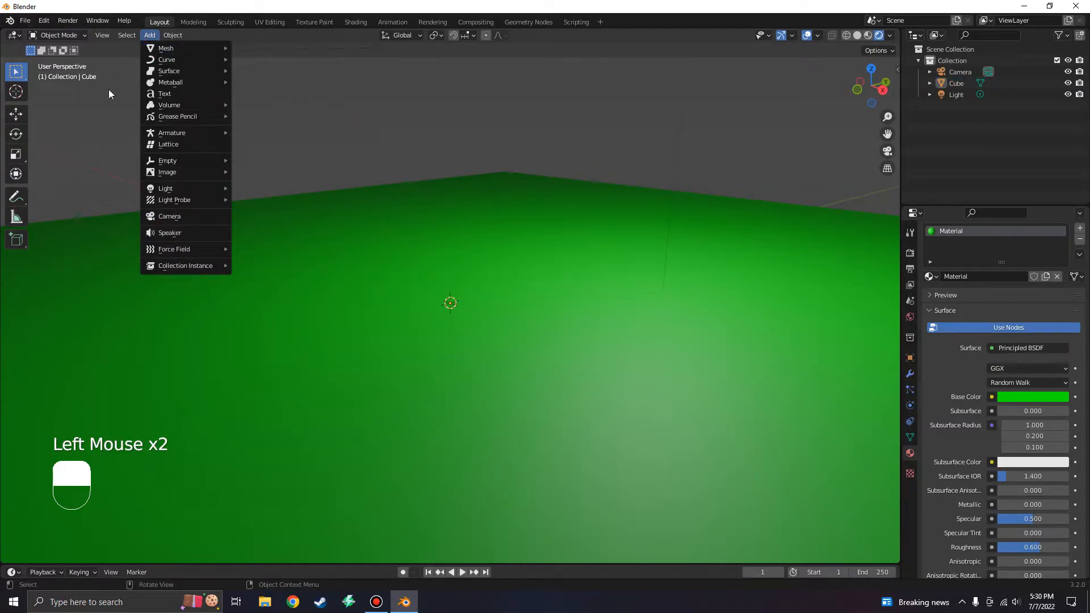
Add a cube mesh and move it up along the Z axis so it floats above the green floor
{"action": "key", "text": "shift+a"}
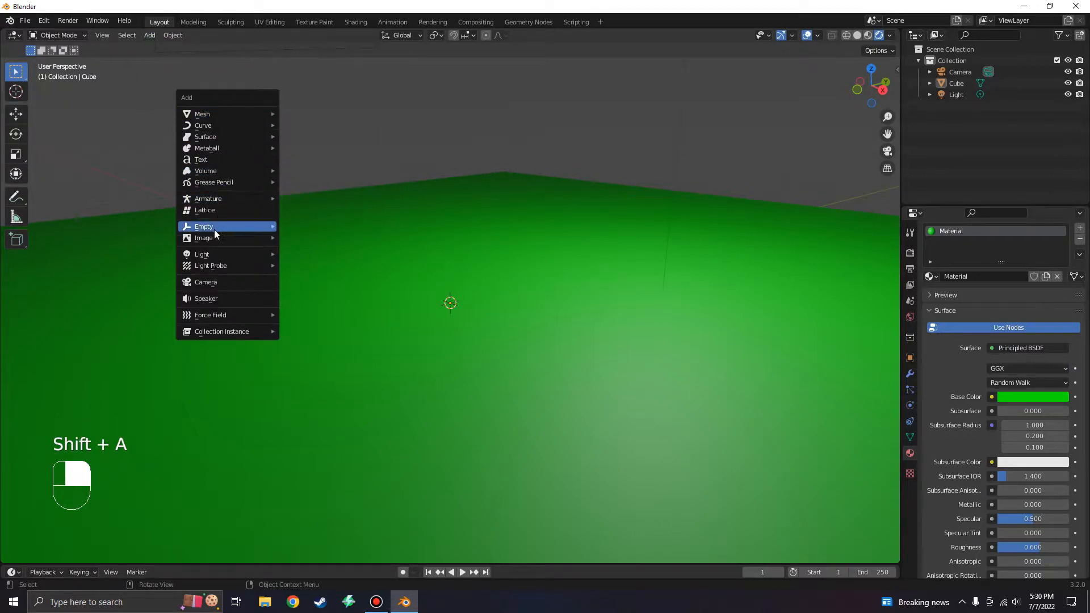
{"action": "mouse_move", "coordinate": [218, 330]}
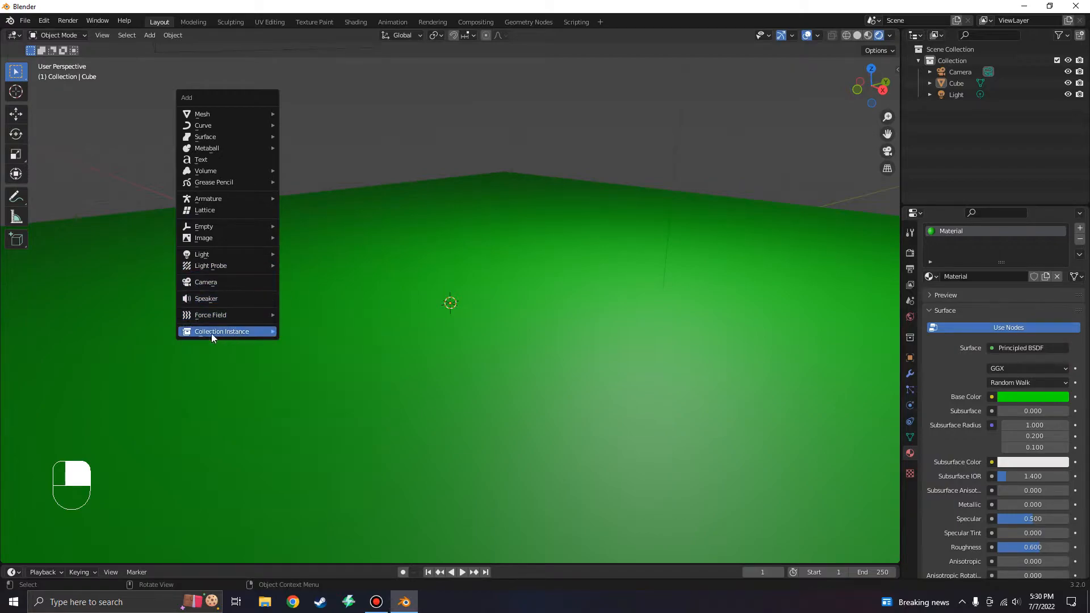
{"action": "mouse_move", "coordinate": [219, 117]}
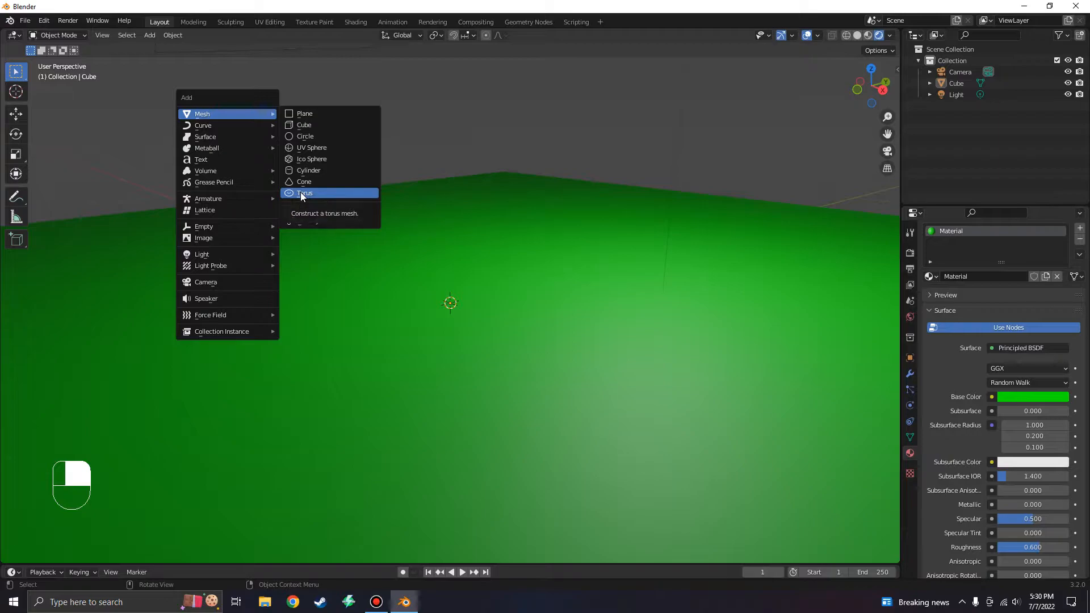
{"action": "left_click", "coordinate": [299, 126]}
{"action": "middle_click_drag", "start_coordinate": [434, 189], "coordinate": [455, 176]}
{"action": "key", "text": "g"}
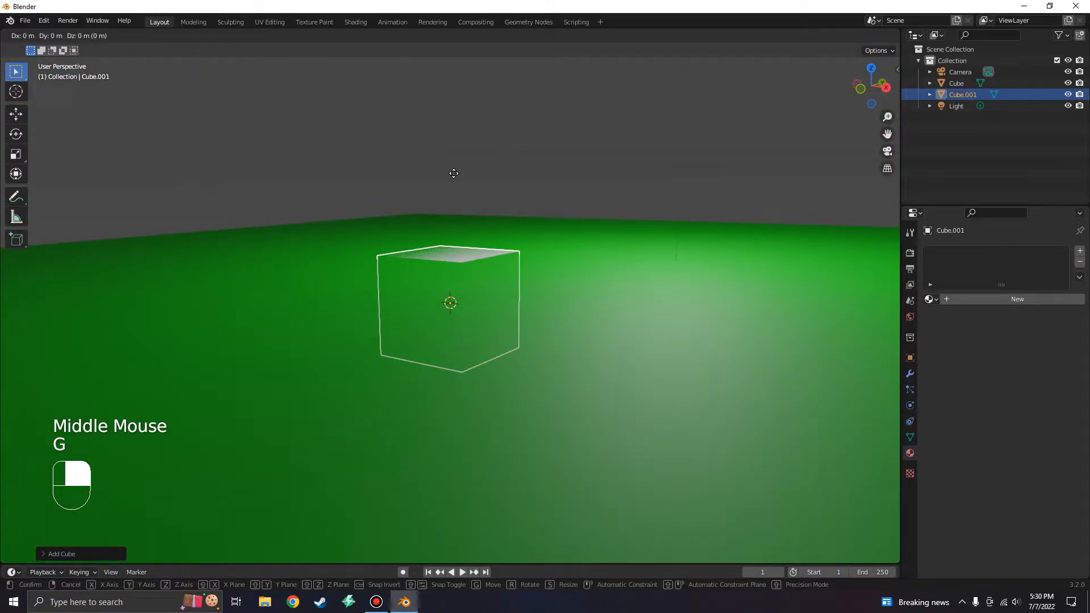
{"action": "key", "text": "z"}
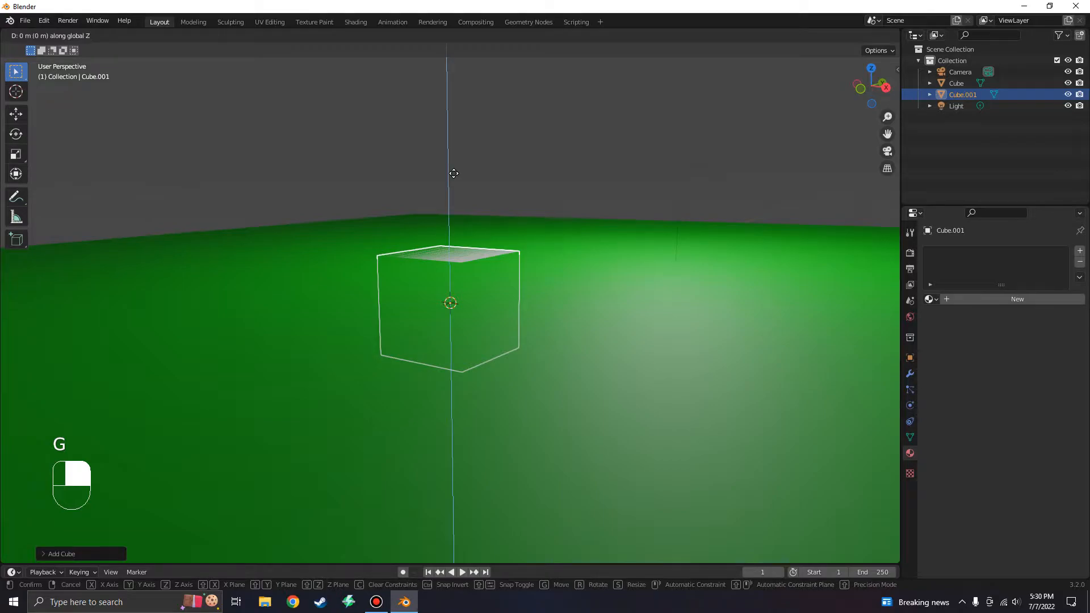
{"action": "left_click", "coordinate": [441, 553]}
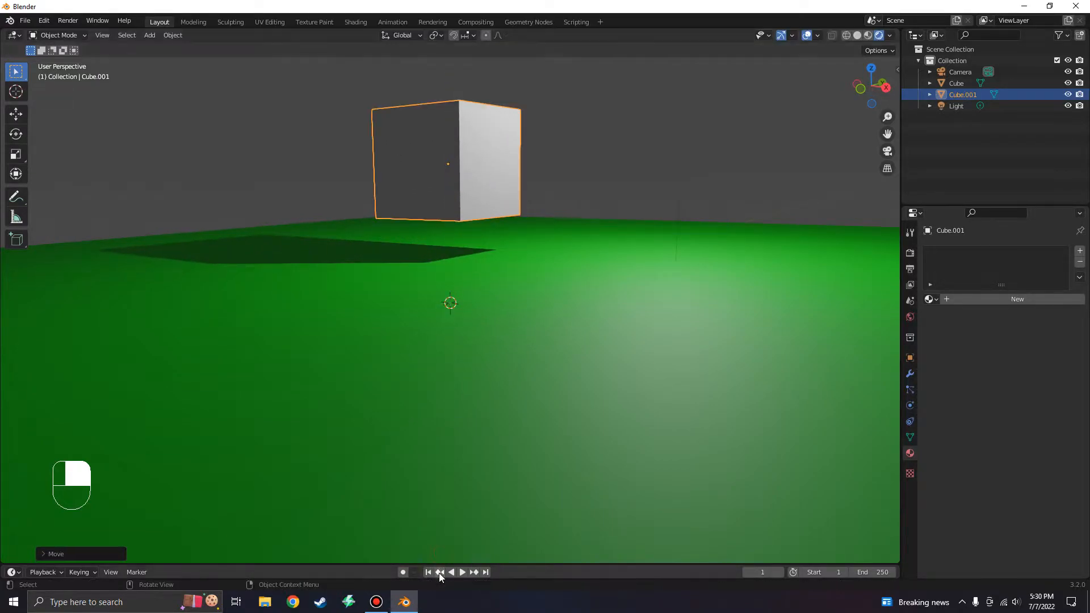
Add Rigid Body physics of type Active to the new cube above the floor
{"action": "scroll", "coordinate": [423, 347], "scroll_direction": "down", "scroll_amount": 3}
{"action": "middle_click_drag", "start_coordinate": [423, 346], "coordinate": [443, 310]}
{"action": "scroll", "coordinate": [365, 355], "scroll_direction": "up", "scroll_amount": 2}
{"action": "scroll", "coordinate": [365, 354], "scroll_direction": "down", "scroll_amount": 1}
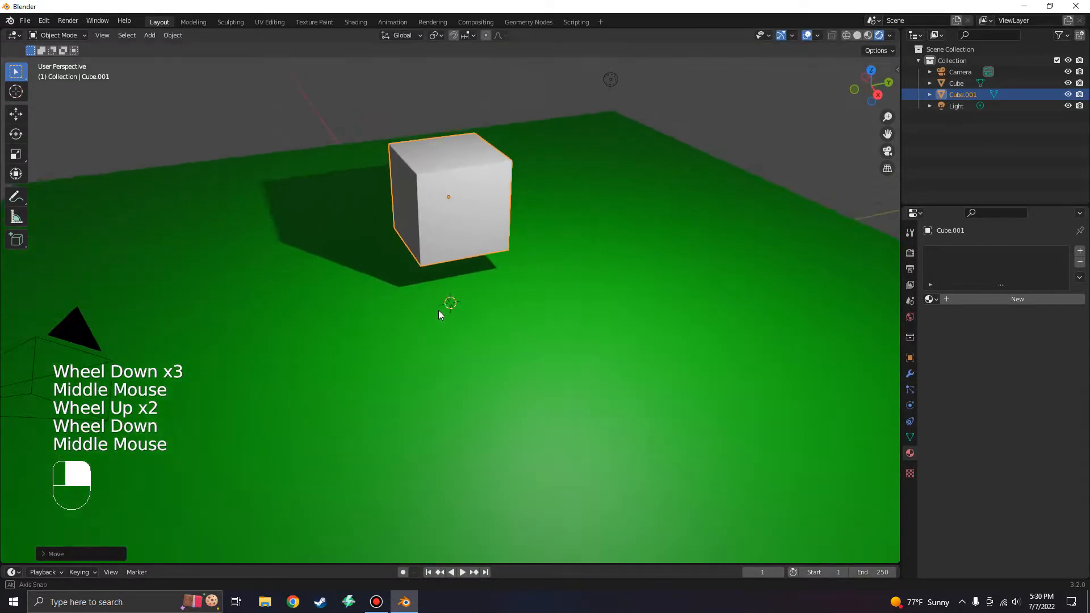
{"action": "left_click", "coordinate": [910, 406]}
{"action": "left_click", "coordinate": [1029, 278]}
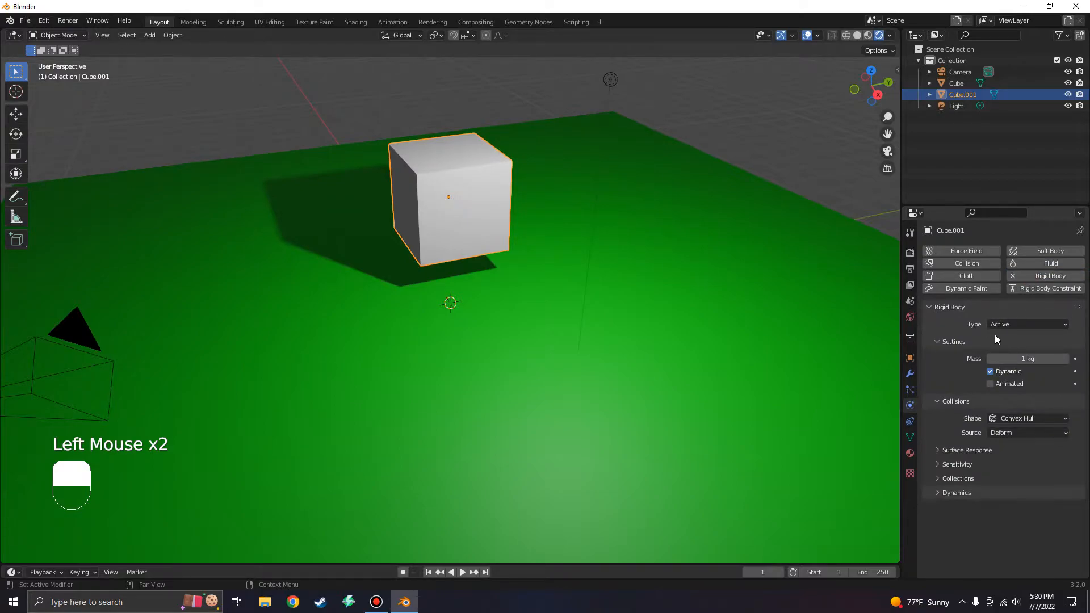
Play the rigid body simulation to watch the cube fall onto the floor, and stop the playback
{"action": "middle_click_drag", "start_coordinate": [558, 321], "coordinate": [535, 254]}
{"action": "key", "text": "space"}
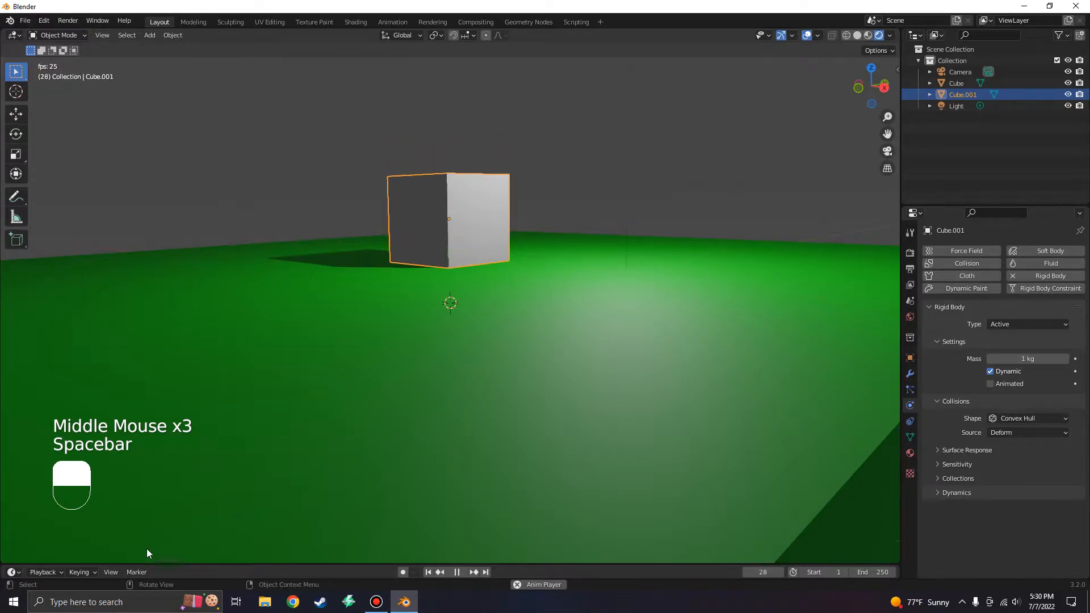
{"action": "key", "text": "space"}
Enlarge the timeline to reveal its frame ruler and replay the simulation from the start
{"action": "left_click_drag", "start_coordinate": [386, 565], "coordinate": [389, 529]}
{"action": "left_click_drag", "start_coordinate": [131, 551], "coordinate": [7, 548]}
{"action": "key", "text": "space"}
{"action": "key", "text": "space"}
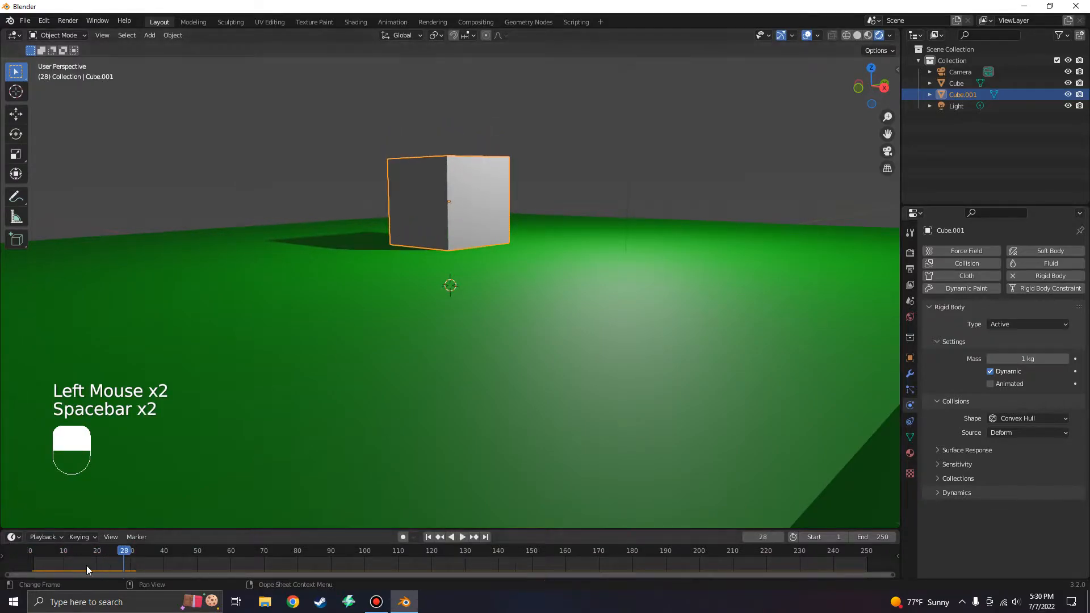
Return to frame 0 and raise the active cube further above the floor along the Z axis
{"action": "left_click_drag", "start_coordinate": [126, 555], "coordinate": [22, 550]}
{"action": "middle_click_drag", "start_coordinate": [271, 222], "coordinate": [268, 267]}
{"action": "scroll", "coordinate": [268, 268], "scroll_direction": "down", "scroll_amount": 1, "text": "shift"}
{"action": "key", "text": "g"}
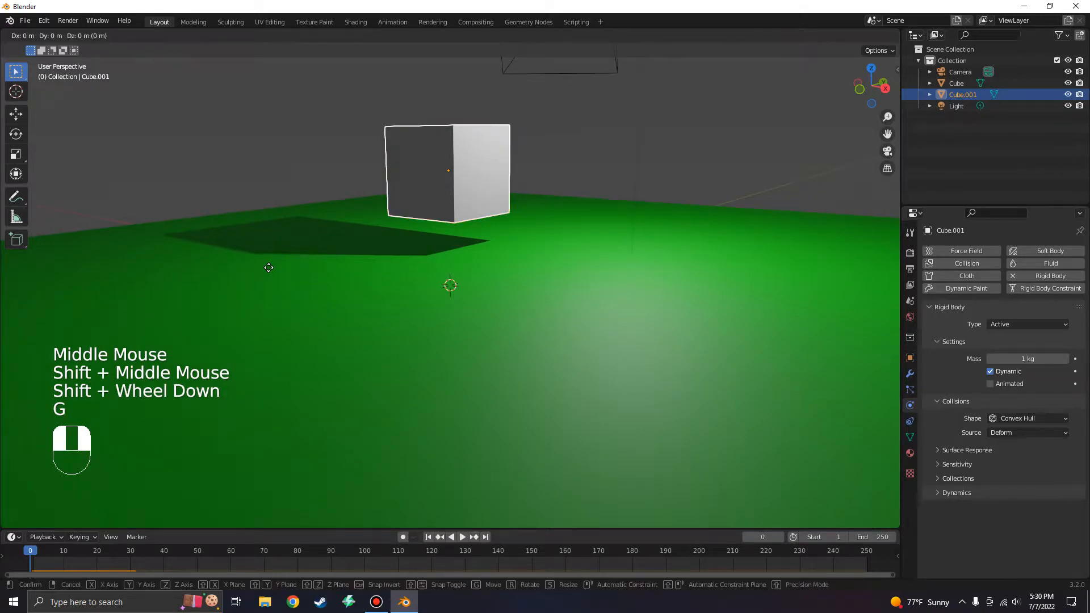
{"action": "key", "text": "z"}
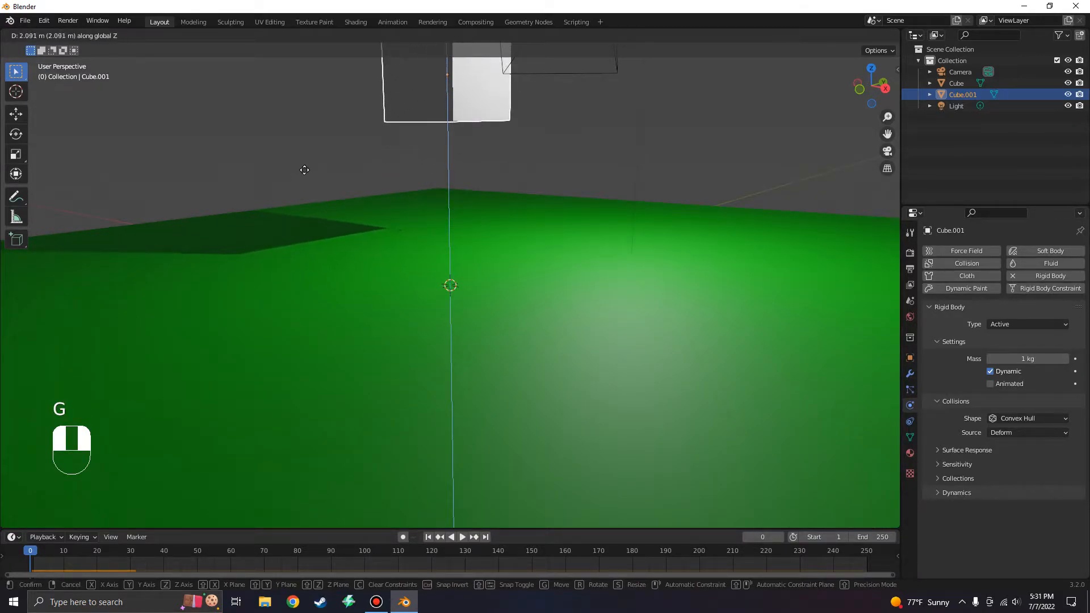
{"action": "left_click", "coordinate": [319, 156]}
{"action": "scroll", "coordinate": [398, 117], "scroll_direction": "down", "scroll_amount": 2}
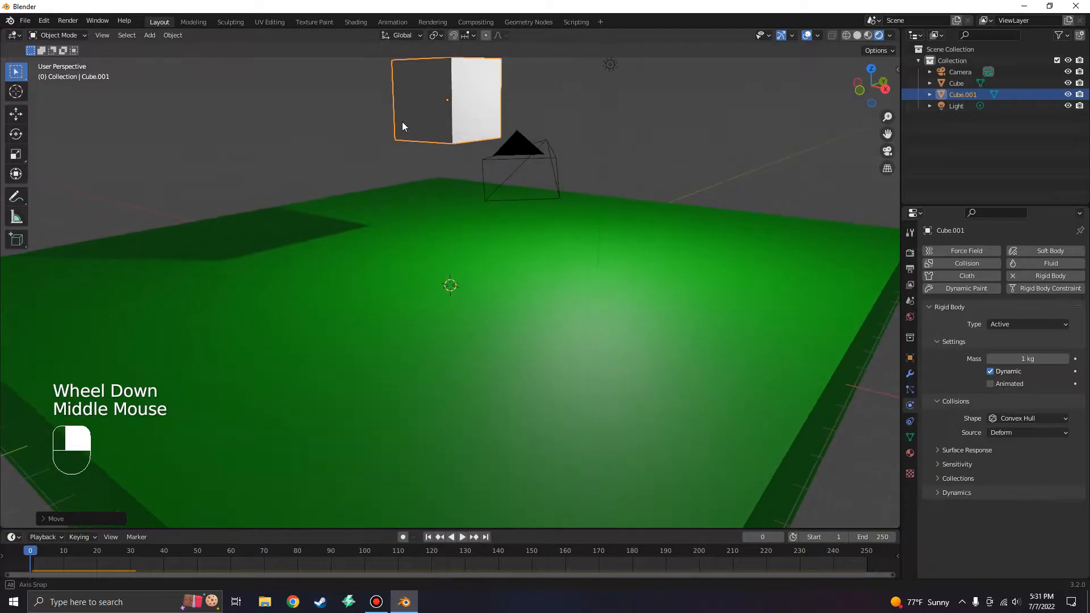
{"action": "key", "text": "r"}
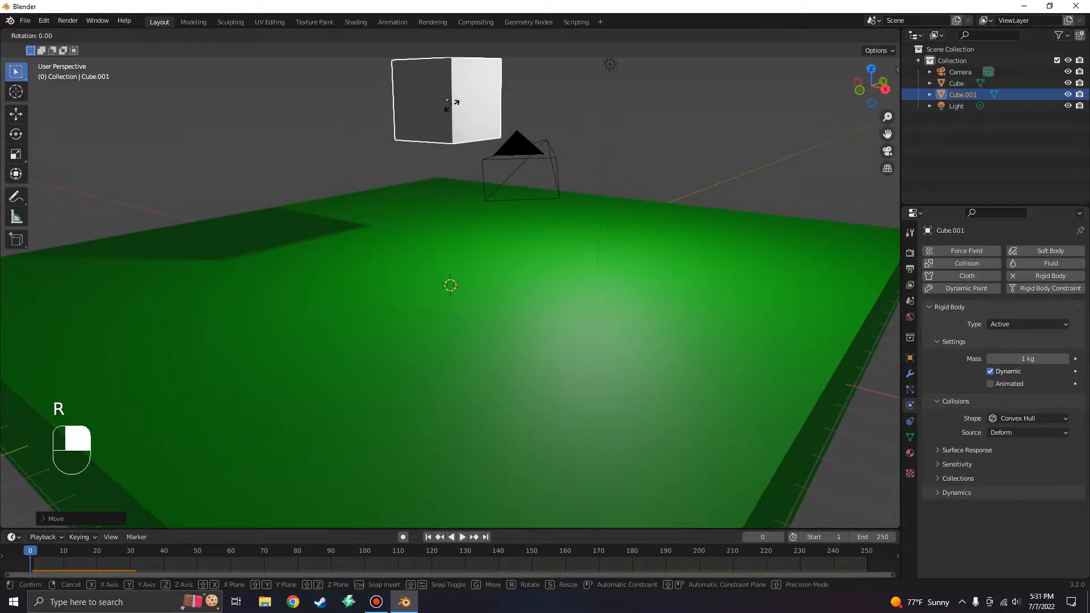
{"action": "key", "text": "x"}
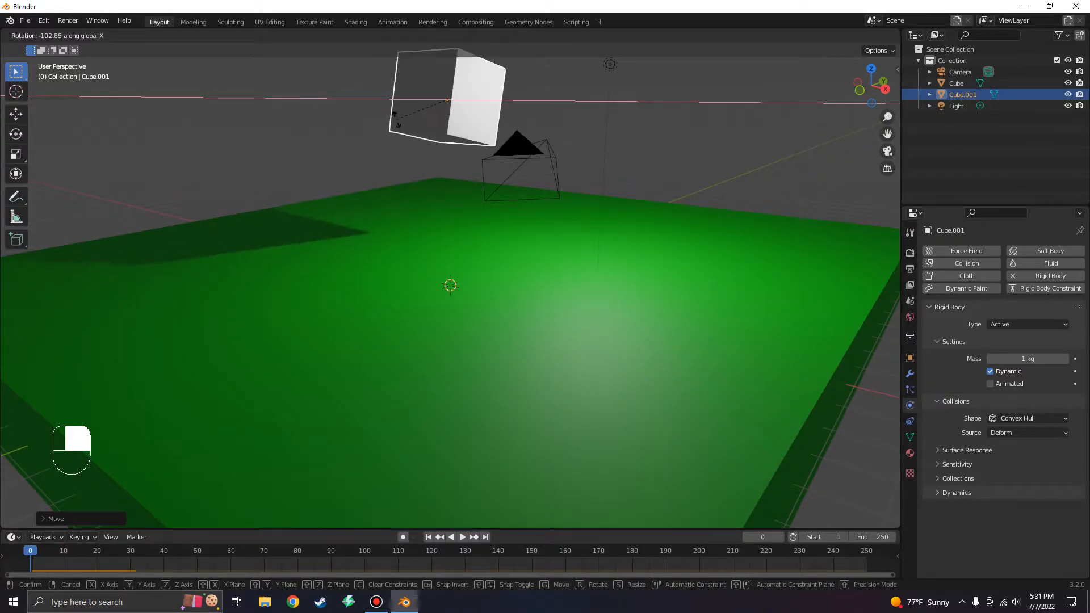
{"action": "right_click", "coordinate": [469, 128]}
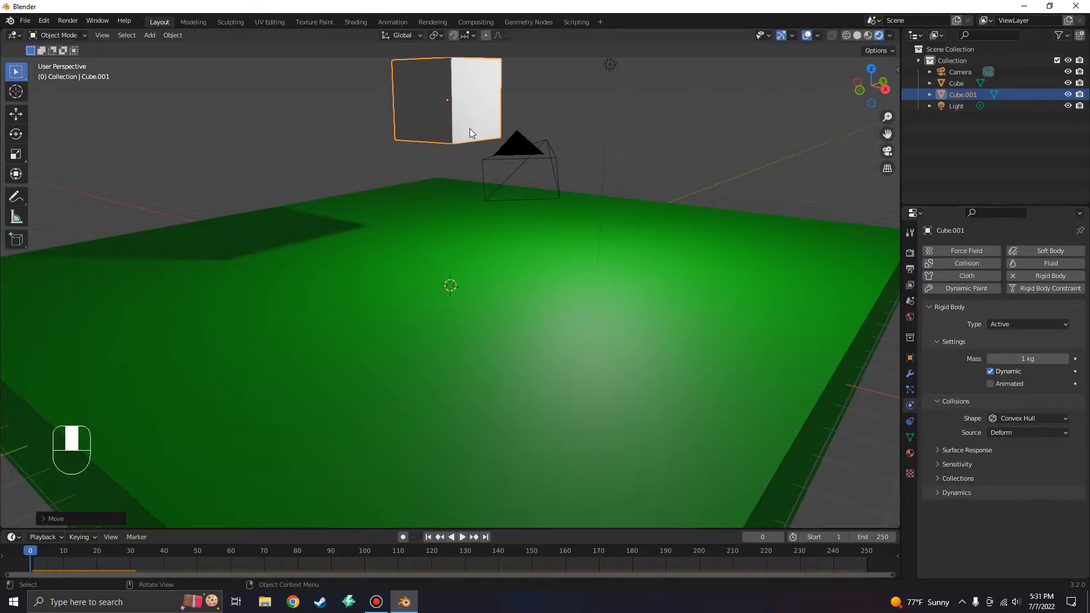
Rotate the raised cube freely so it hangs tilted, with a corner pointing down at the floor
{"action": "key", "text": "r"}
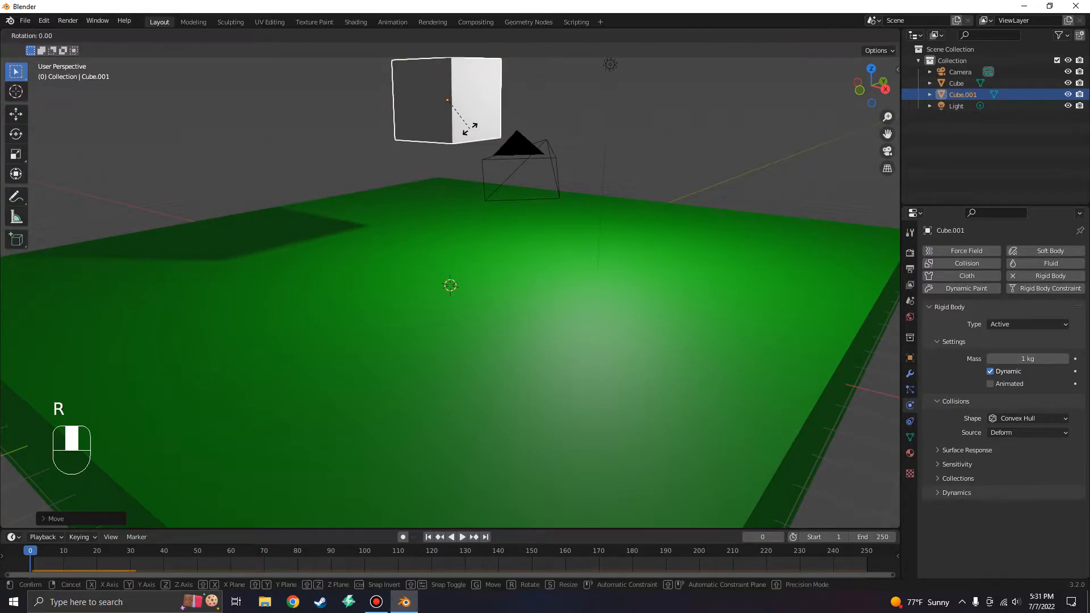
{"action": "left_click", "coordinate": [457, 80]}
{"action": "middle_click_drag", "start_coordinate": [488, 96], "coordinate": [452, 99]}
Play the simulation to watch the tilted cube land, stop it, and return to frame 0
{"action": "key", "text": "space"}
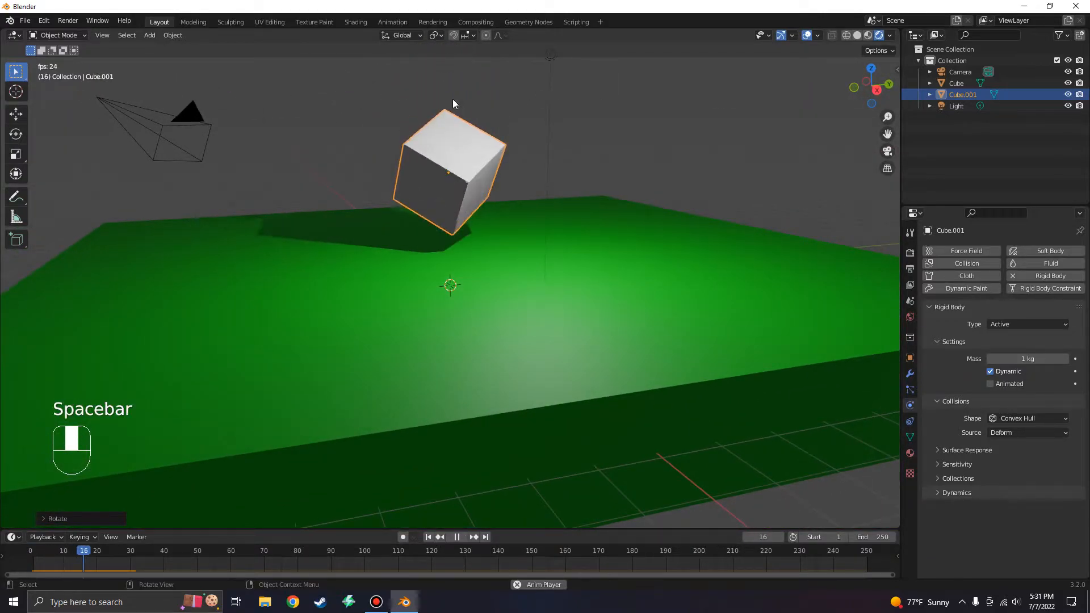
{"action": "key", "text": "space"}
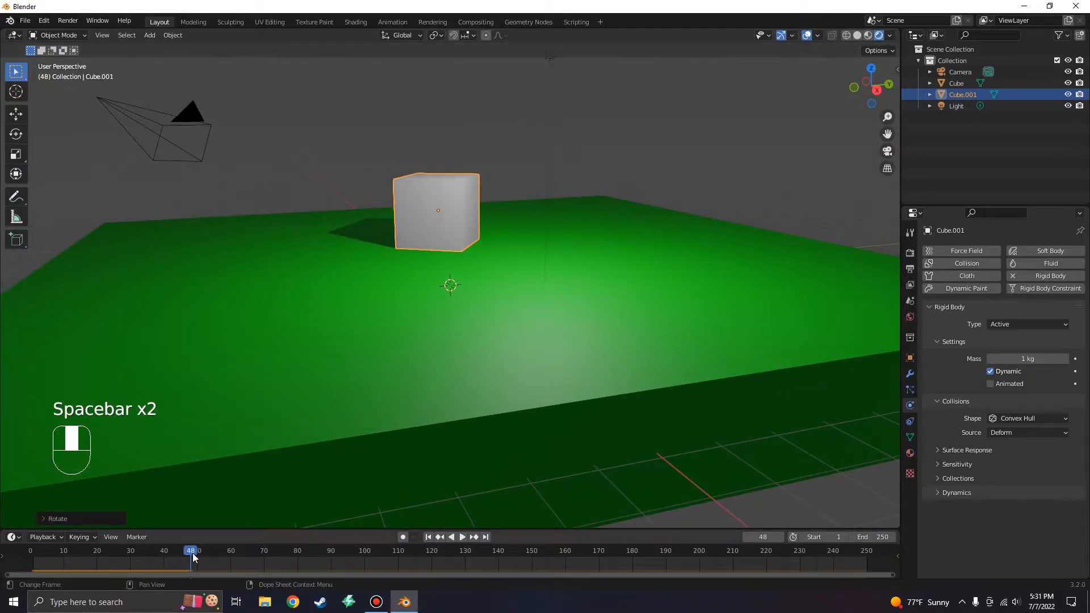
{"action": "left_click", "coordinate": [25, 542]}
Examine the cube and floor from the front, right and top views and in perspective
{"action": "scroll", "coordinate": [227, 289], "scroll_direction": "down", "scroll_amount": 2}
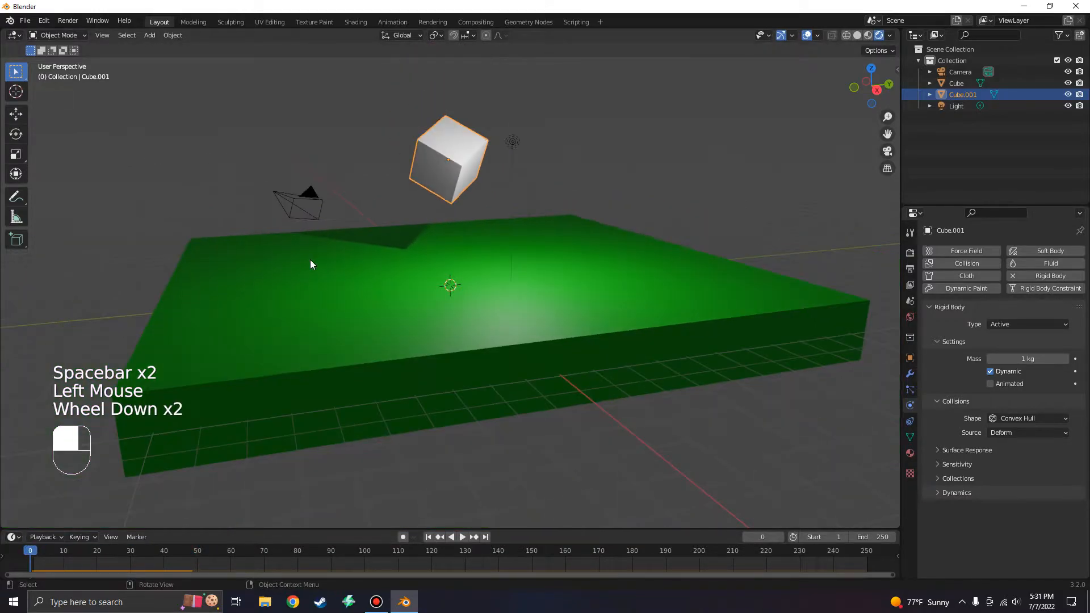
{"action": "middle_click_drag", "start_coordinate": [298, 262], "coordinate": [357, 248]}
{"action": "middle_click_drag", "start_coordinate": [457, 167], "coordinate": [539, 179]}
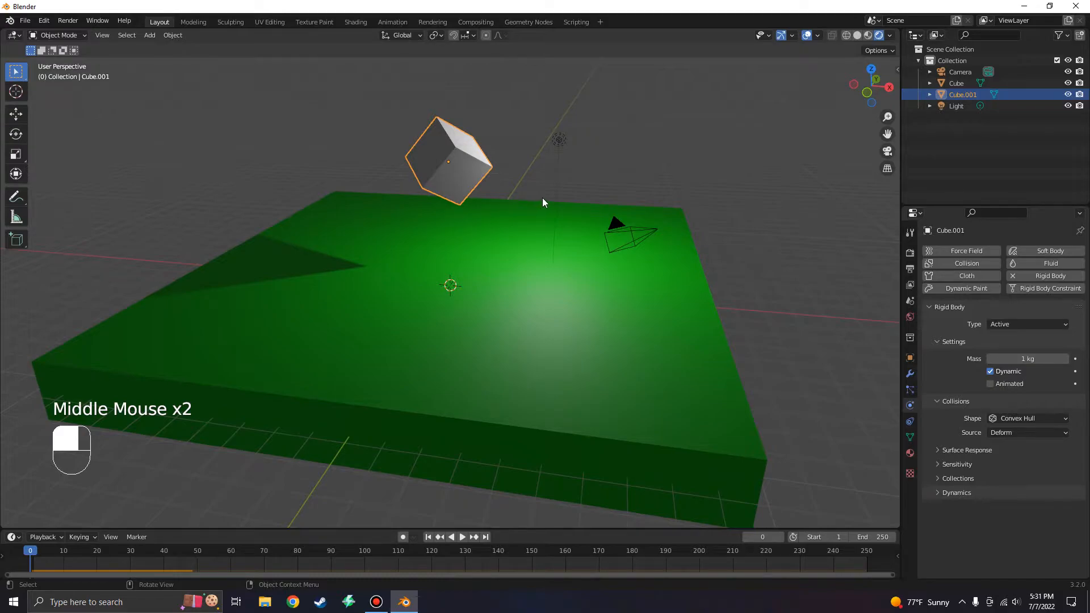
{"action": "key", "text": "KP_1"}
{"action": "middle_click_drag", "start_coordinate": [543, 185], "coordinate": [505, 234]}
{"action": "key", "text": "KP_2"}
{"action": "key", "text": "KP_3"}
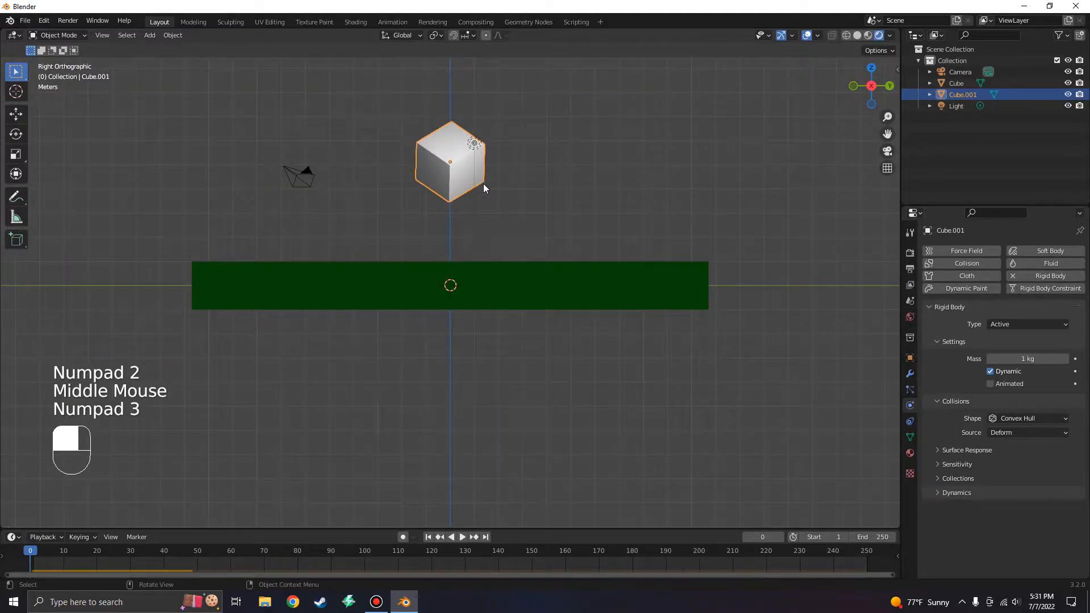
{"action": "middle_click_drag", "start_coordinate": [517, 175], "coordinate": [441, 185]}
{"action": "key", "text": "KP_5"}
{"action": "key", "text": "KP_5"}
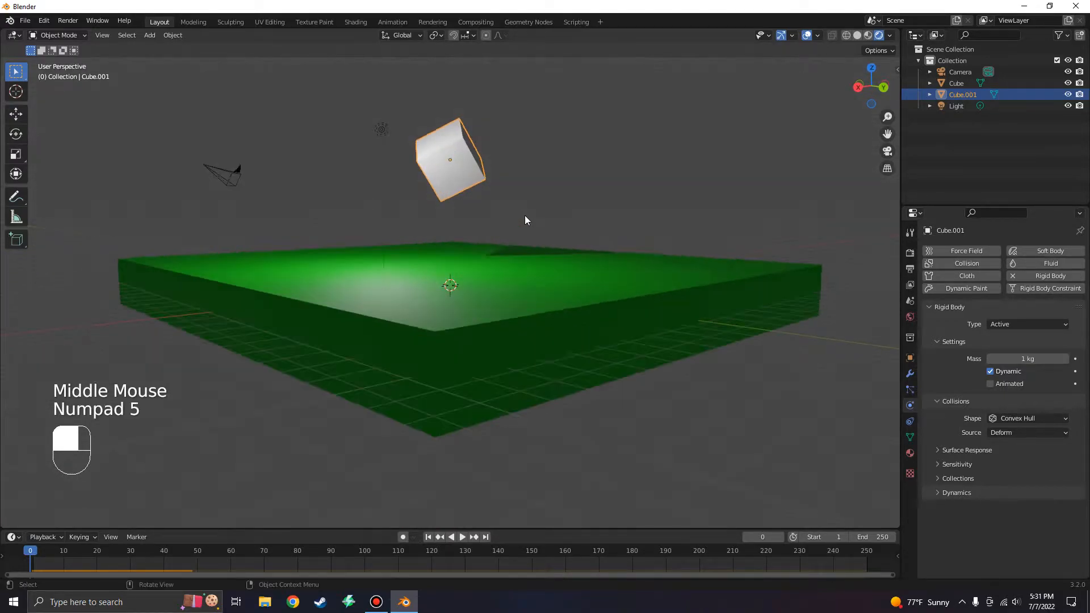
{"action": "key", "text": "KP_7"}
{"action": "scroll", "coordinate": [523, 218], "scroll_direction": "up", "scroll_amount": 1}
{"action": "scroll", "coordinate": [524, 218], "scroll_direction": "down", "scroll_amount": 2}
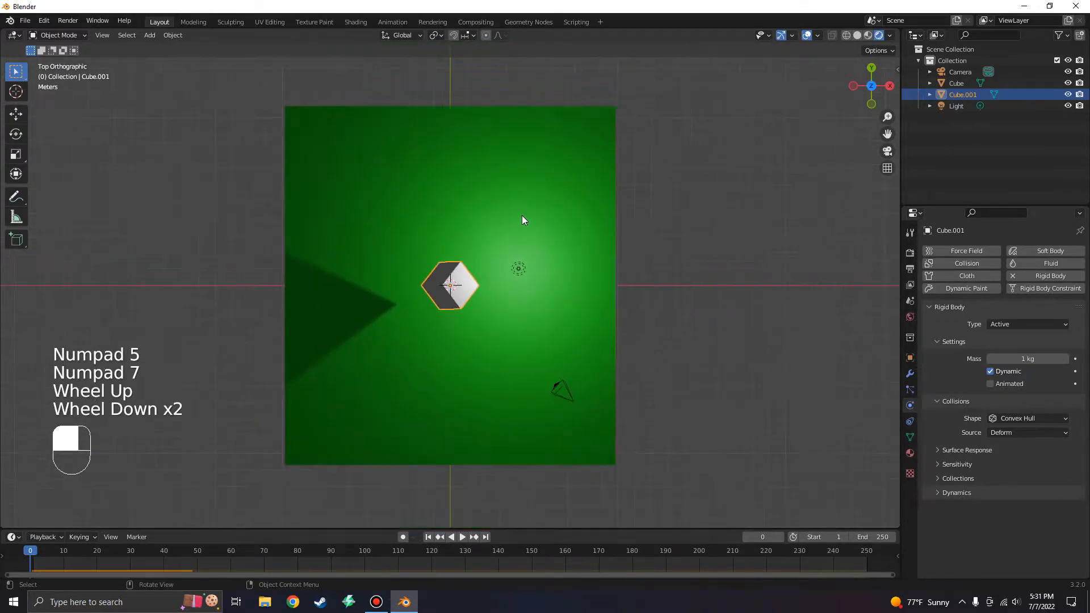
{"action": "middle_click_drag", "start_coordinate": [523, 219], "coordinate": [506, 141]}
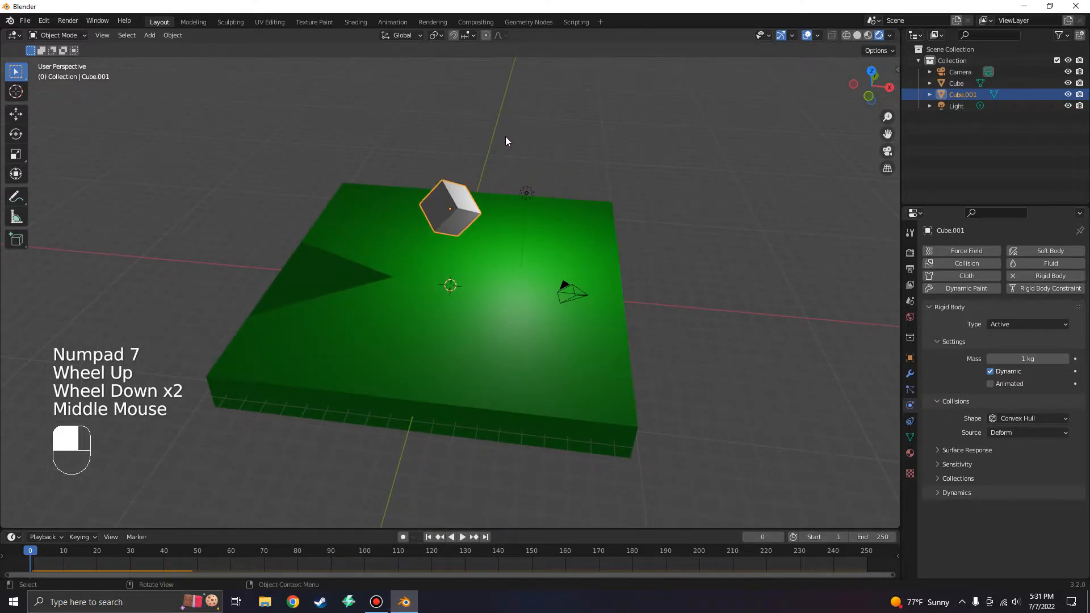
In front view, duplicate the tilted cube five times, placing the copies in a staggered column above the floor
{"action": "key", "text": "KP_1"}
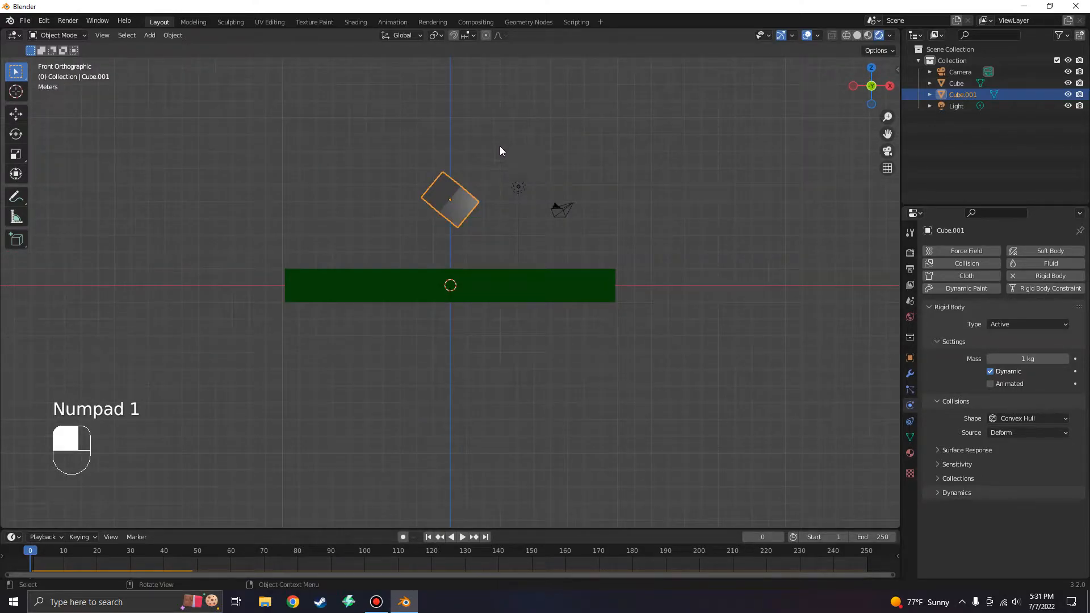
{"action": "key", "text": "shift+d"}
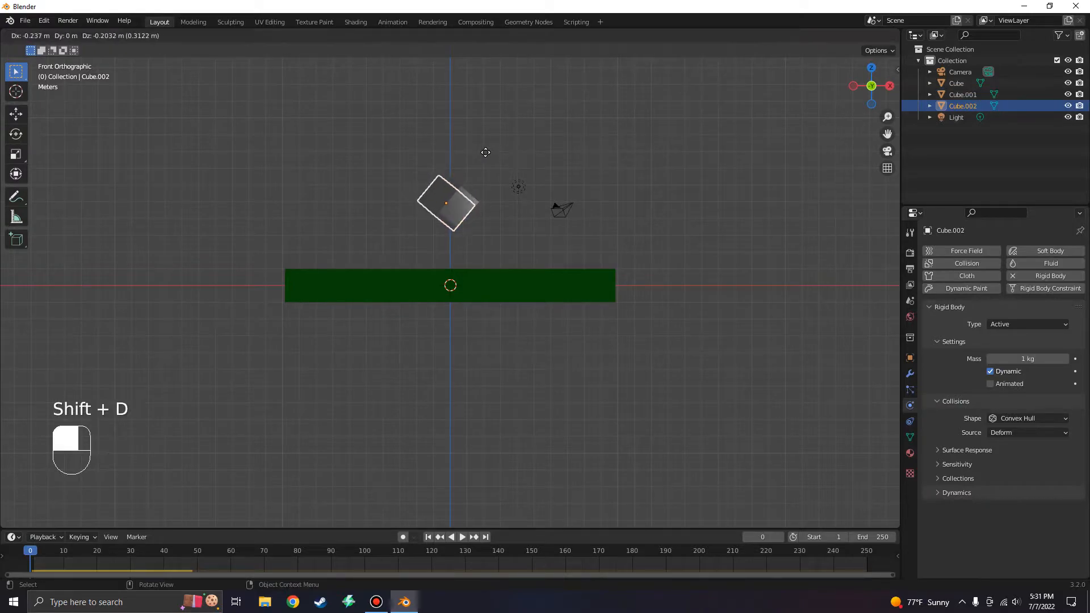
{"action": "left_click", "coordinate": [451, 106]}
{"action": "key", "text": "shift+d"}
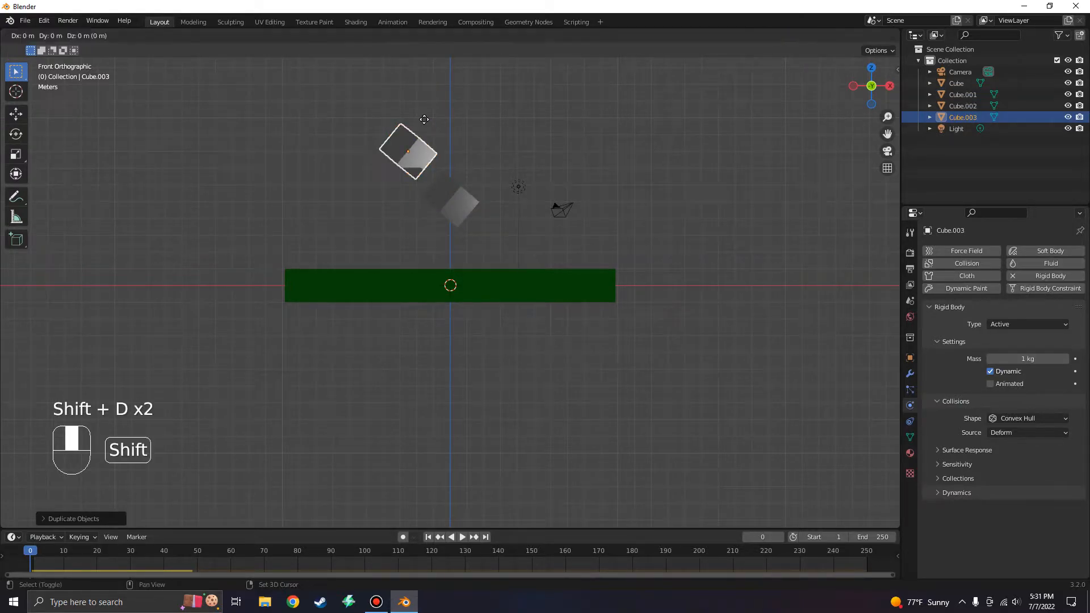
{"action": "left_click", "coordinate": [526, 100]}
{"action": "key", "text": "shift+d"}
{"action": "left_click", "coordinate": [453, 47]}
{"action": "scroll", "coordinate": [526, 89], "scroll_direction": "down", "scroll_amount": 2}
{"action": "middle_click_drag", "start_coordinate": [527, 88], "coordinate": [513, 127], "text": "shift"}
{"action": "key", "text": "shift+d"}
{"action": "left_click", "coordinate": [543, 101]}
{"action": "key", "text": "shift+d"}
{"action": "left_click", "coordinate": [505, 72]}
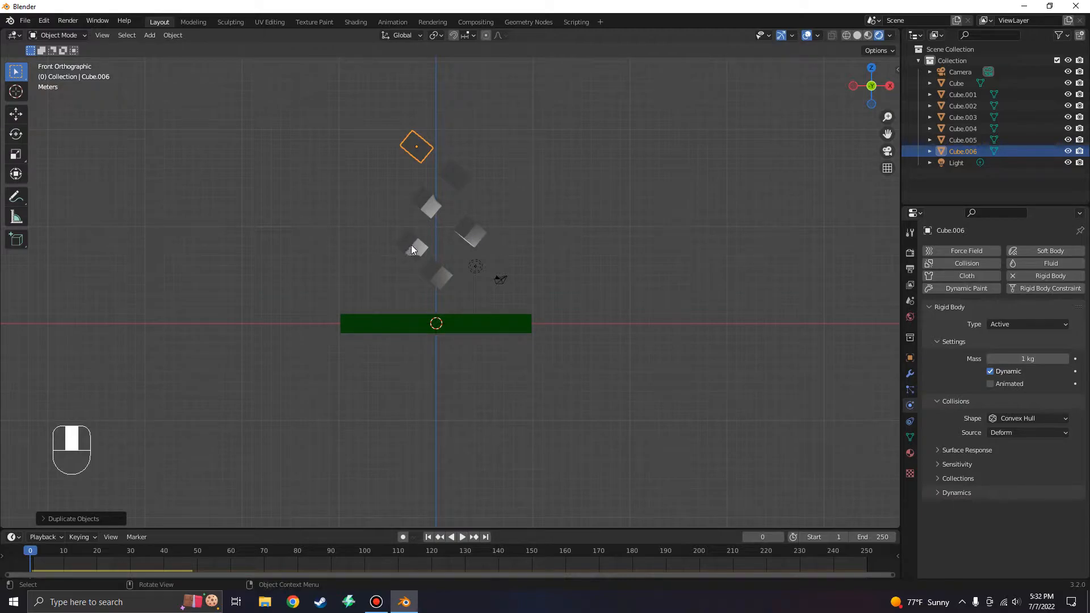
Rotate the five duplicated cubes one by one so each has a different tilt
{"action": "left_click", "coordinate": [486, 192]}
{"action": "left_click", "coordinate": [468, 243]}
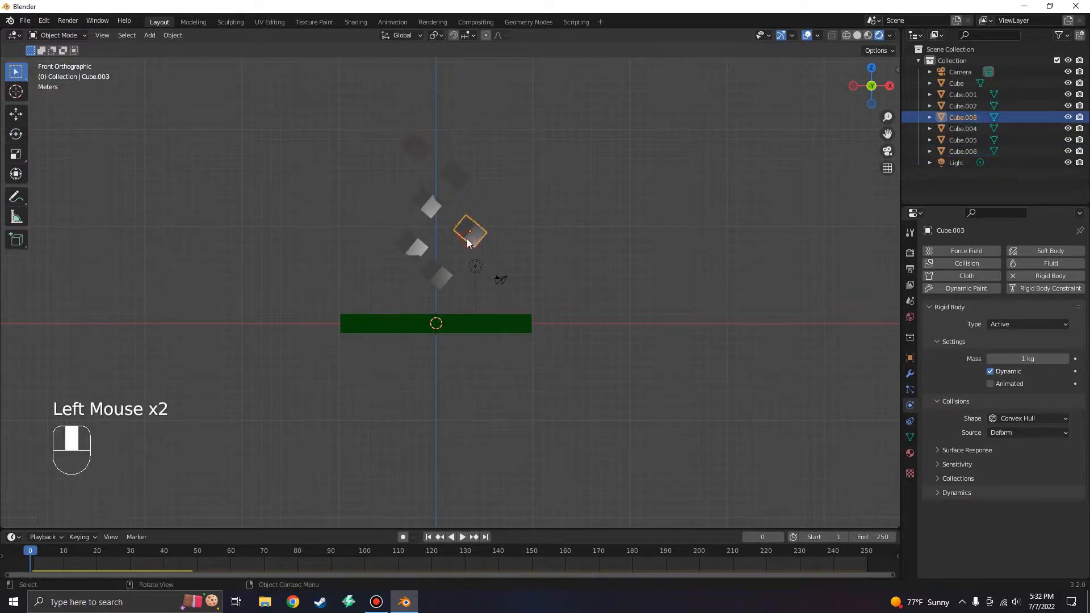
{"action": "key", "text": "r"}
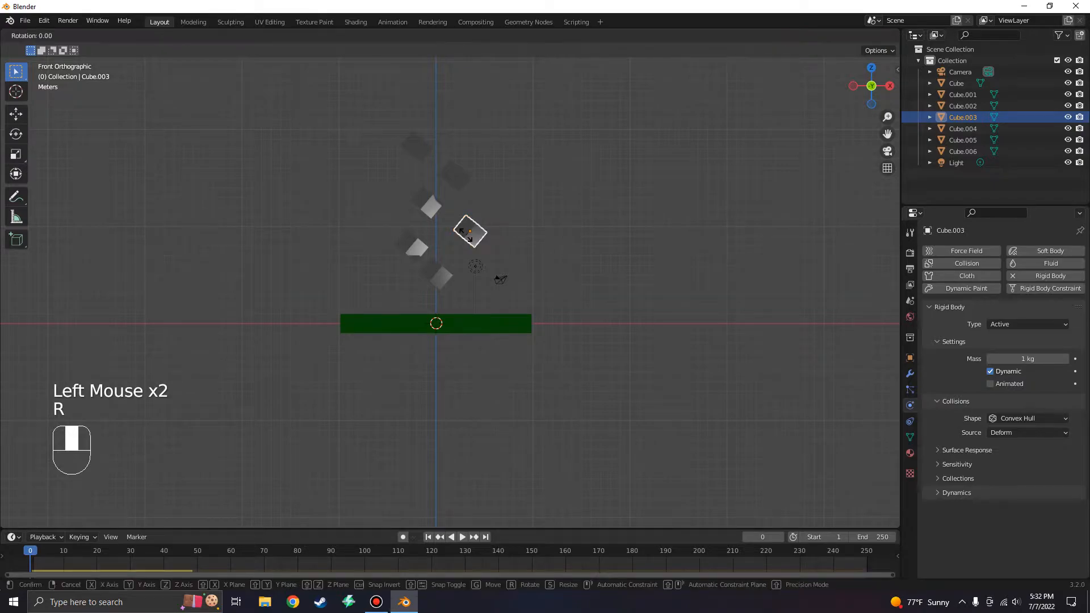
{"action": "left_click", "coordinate": [510, 193]}
{"action": "left_click", "coordinate": [470, 231]}
{"action": "key", "text": "r"}
{"action": "left_click", "coordinate": [430, 254]}
{"action": "left_click", "coordinate": [429, 253]}
{"action": "key", "text": "r"}
{"action": "left_click", "coordinate": [429, 219]}
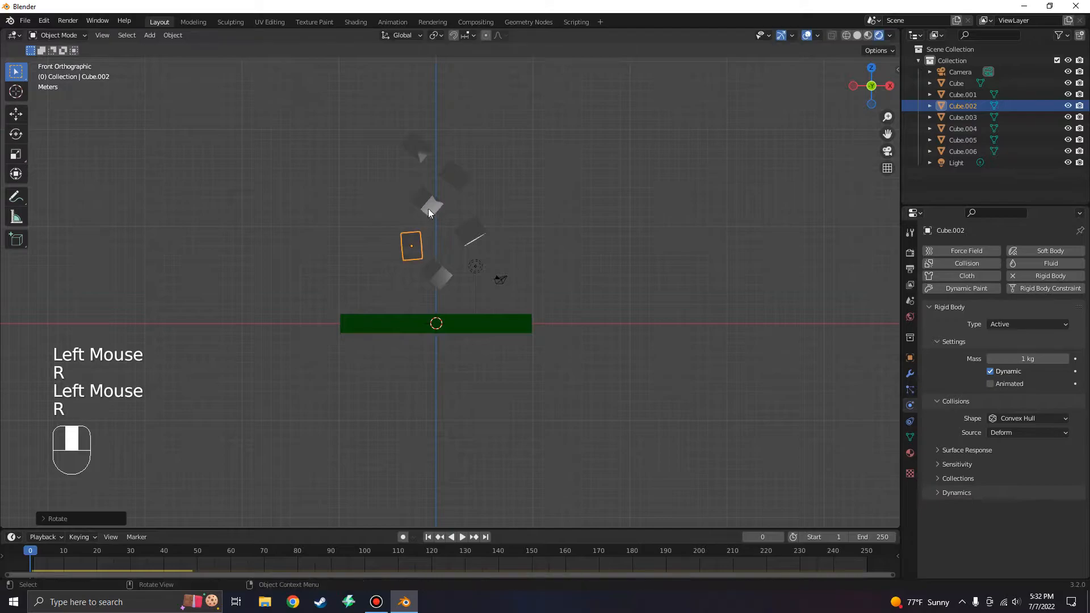
{"action": "left_click", "coordinate": [429, 210]}
{"action": "key", "text": "r"}
{"action": "left_click", "coordinate": [459, 180]}
{"action": "left_click", "coordinate": [458, 176]}
{"action": "key", "text": "r"}
{"action": "left_click", "coordinate": [421, 172]}
{"action": "left_click", "coordinate": [419, 148]}
{"action": "key", "text": "r"}
Play the simulation in perspective to watch all the cubes fall and collide, and return to frame 0
{"action": "middle_click_drag", "start_coordinate": [434, 162], "coordinate": [432, 205]}
{"action": "scroll", "coordinate": [446, 266], "scroll_direction": "up", "scroll_amount": 2}
{"action": "middle_click_drag", "start_coordinate": [445, 266], "coordinate": [439, 264]}
{"action": "key", "text": "space"}
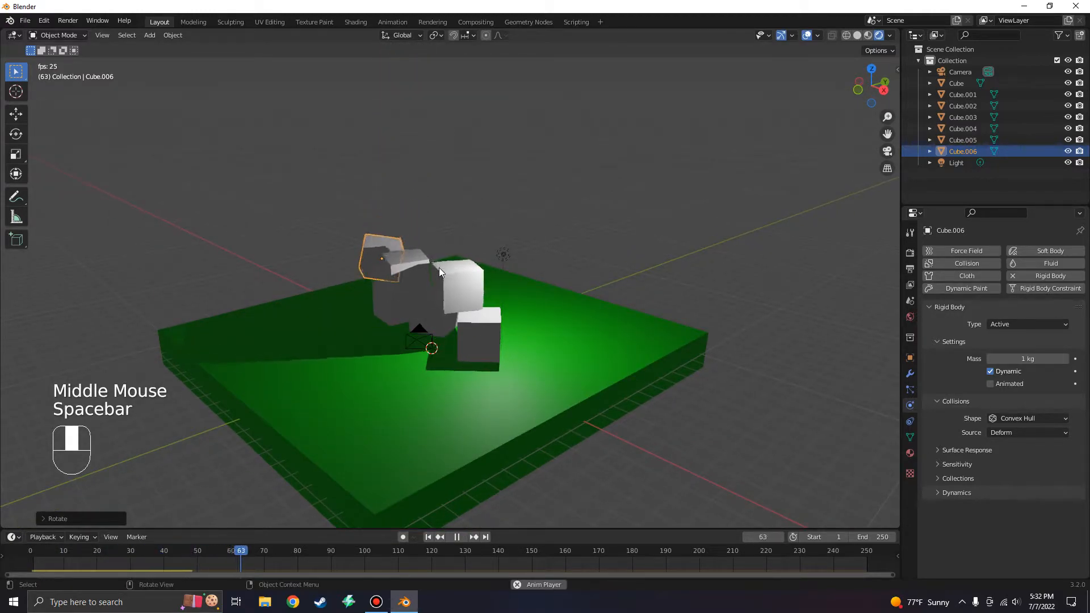
{"action": "key", "text": "space"}
{"action": "left_click_drag", "start_coordinate": [302, 557], "coordinate": [30, 554]}
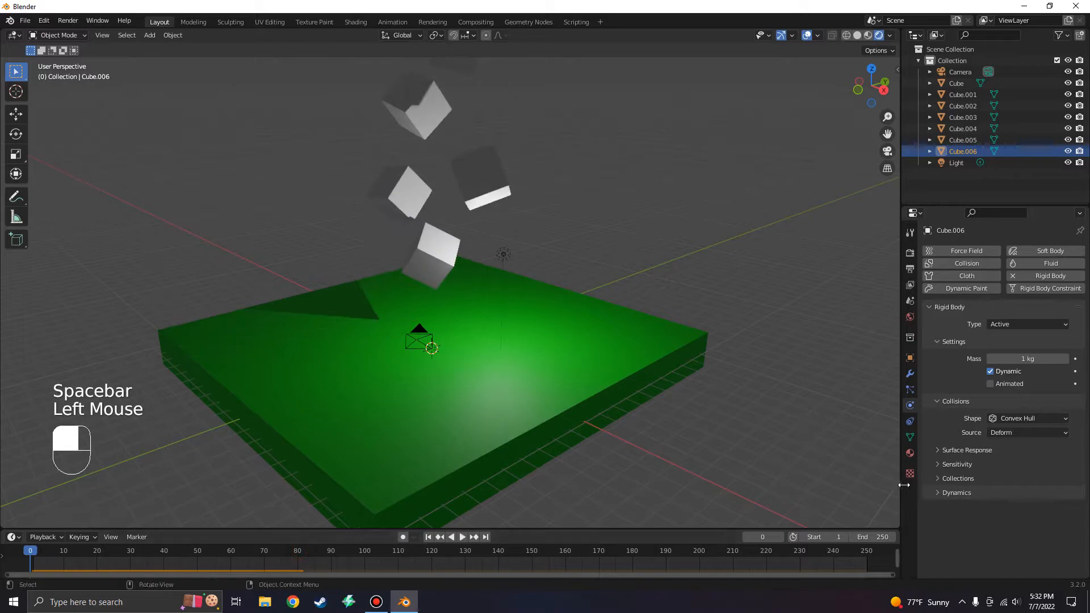
Delete the green floor together with all the falling cubes, and undo that deletion
{"action": "scroll", "coordinate": [758, 317], "scroll_direction": "down", "scroll_amount": 1}
{"action": "scroll", "coordinate": [758, 322], "scroll_direction": "down", "scroll_amount": 3}
{"action": "scroll", "coordinate": [539, 264], "scroll_direction": "up", "scroll_amount": 1}
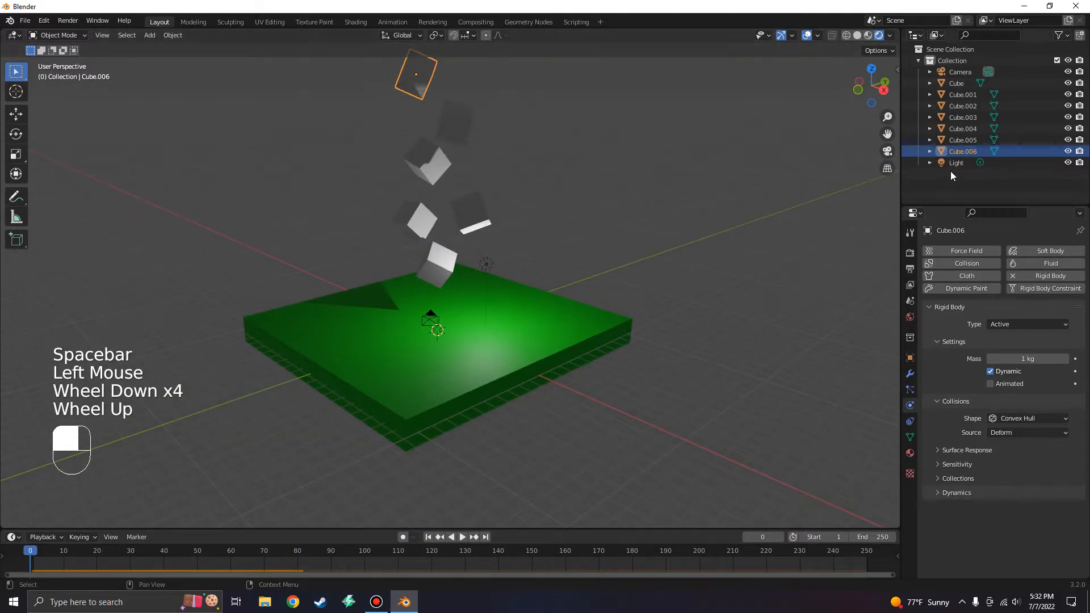
{"action": "left_click", "coordinate": [955, 83], "text": "shift"}
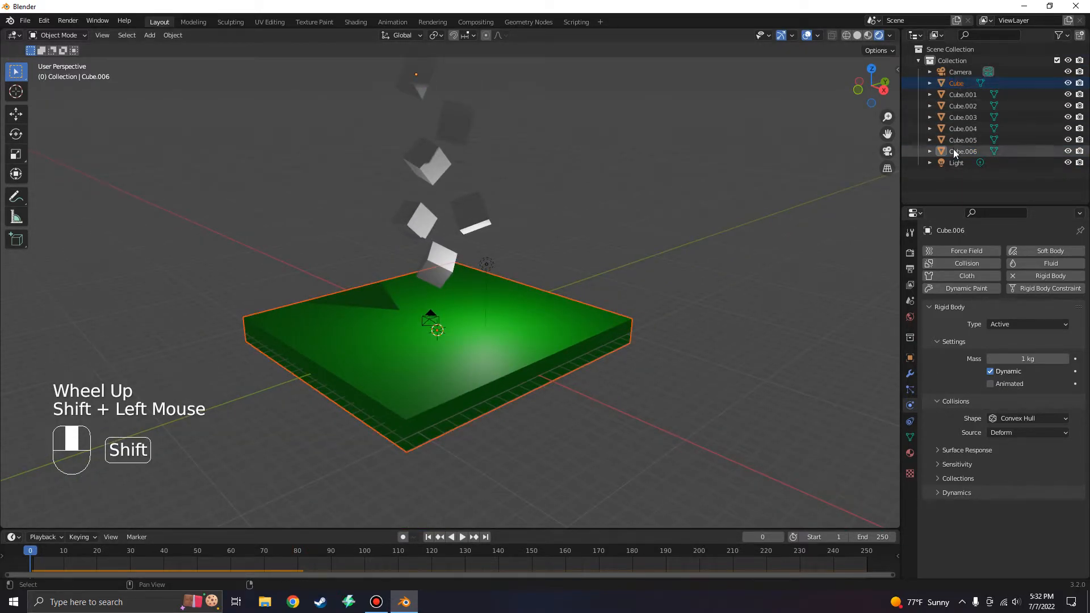
{"action": "left_click", "coordinate": [954, 151], "text": "shift"}
{"action": "left_click", "coordinate": [963, 87], "text": "shift"}
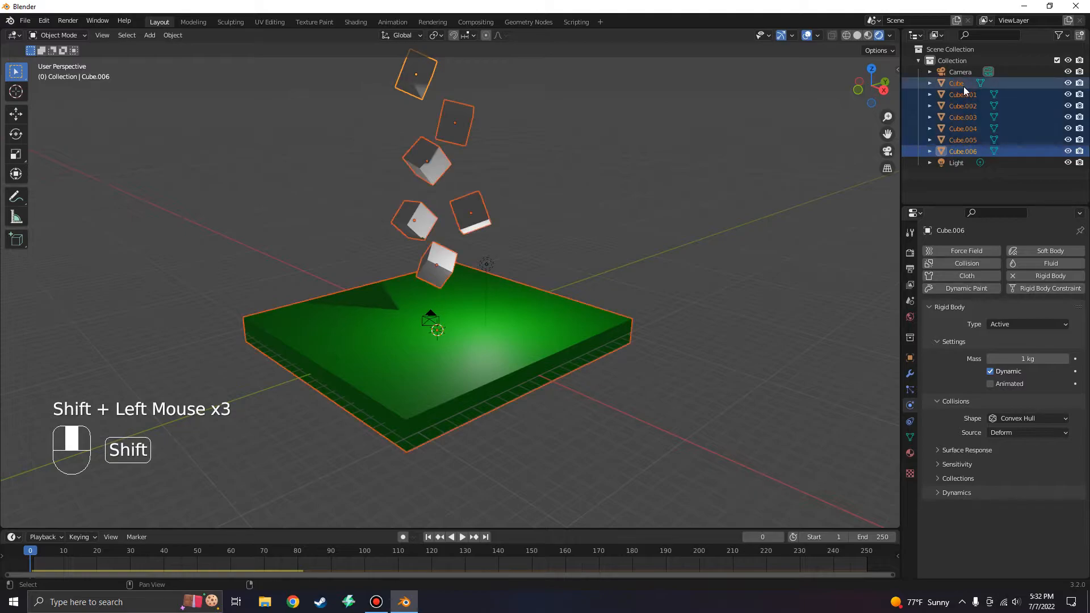
{"action": "key", "text": "Delete"}
{"action": "key", "text": "ctrl+z"}
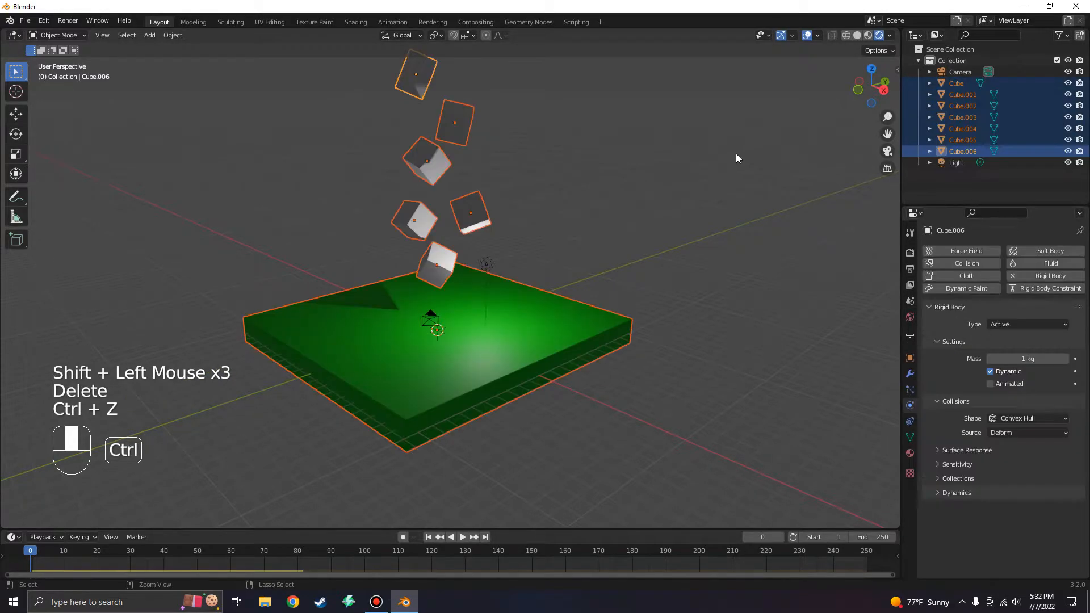
Delete the six falling cubes, Cube.001 through Cube.006, keeping the green floor
{"action": "left_click", "coordinate": [843, 131]}
{"action": "left_click", "coordinate": [963, 94]}
{"action": "left_click", "coordinate": [959, 150], "text": "shift"}
{"action": "key", "text": "Delete"}
Add a new cube mesh and move it up along the Z axis until it is above the floor's surface
{"action": "scroll", "coordinate": [491, 231], "scroll_direction": "up", "scroll_amount": 2}
{"action": "middle_click_drag", "start_coordinate": [506, 244], "coordinate": [503, 245]}
{"action": "scroll", "coordinate": [500, 247], "scroll_direction": "up", "scroll_amount": 3}
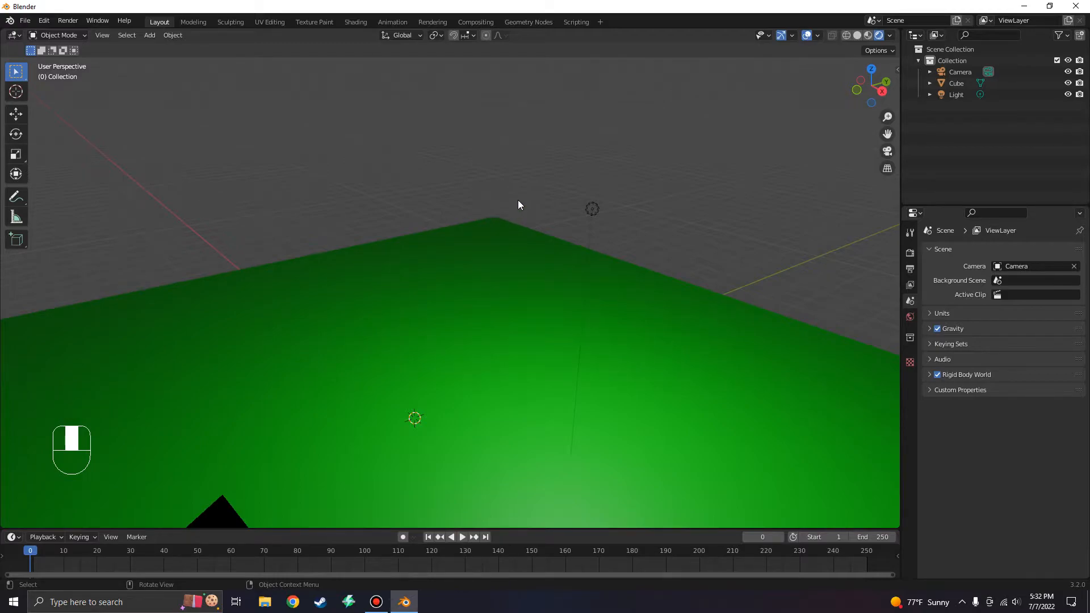
{"action": "middle_click_drag", "start_coordinate": [518, 204], "coordinate": [460, 195]}
{"action": "scroll", "coordinate": [487, 319], "scroll_direction": "down", "scroll_amount": 1}
{"action": "scroll", "coordinate": [448, 232], "scroll_direction": "up", "scroll_amount": 4}
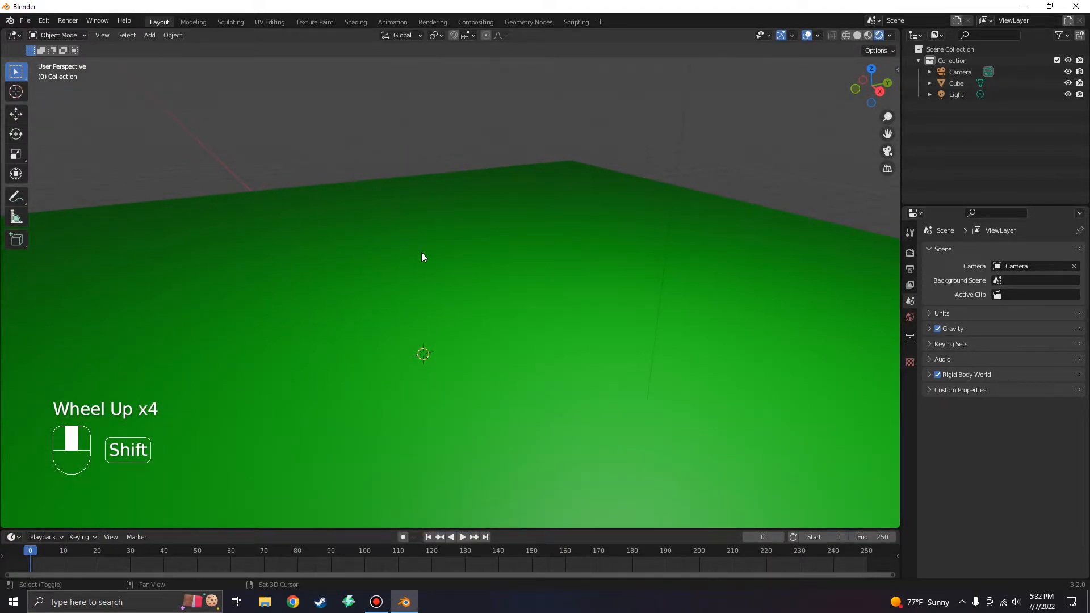
{"action": "key", "text": "shift+a"}
{"action": "left_click", "coordinate": [453, 262]}
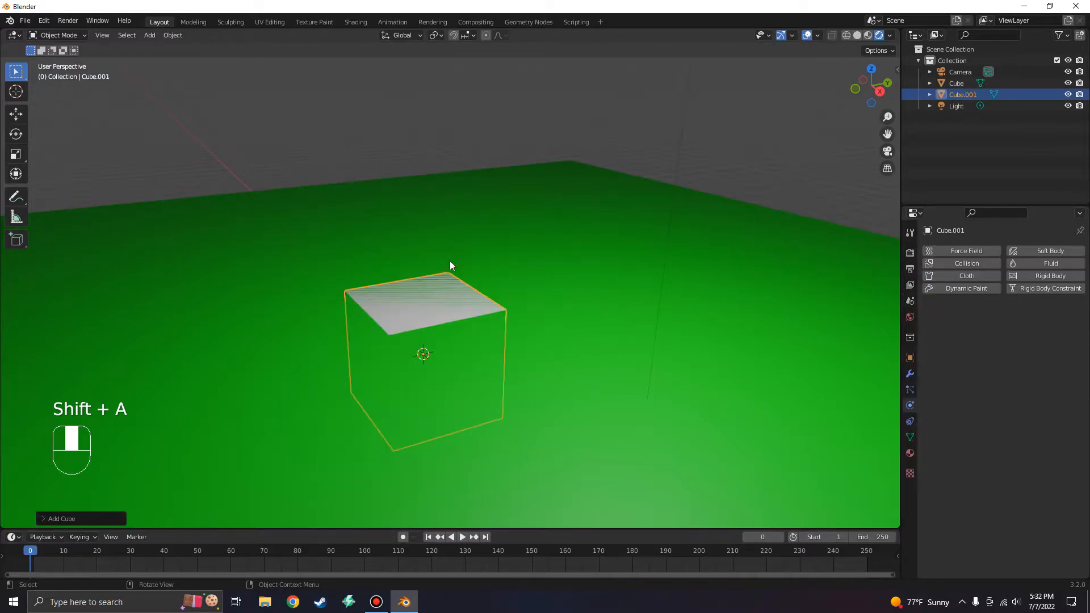
{"action": "middle_click_drag", "start_coordinate": [393, 243], "coordinate": [387, 241]}
{"action": "key", "text": "g"}
{"action": "key", "text": "z"}
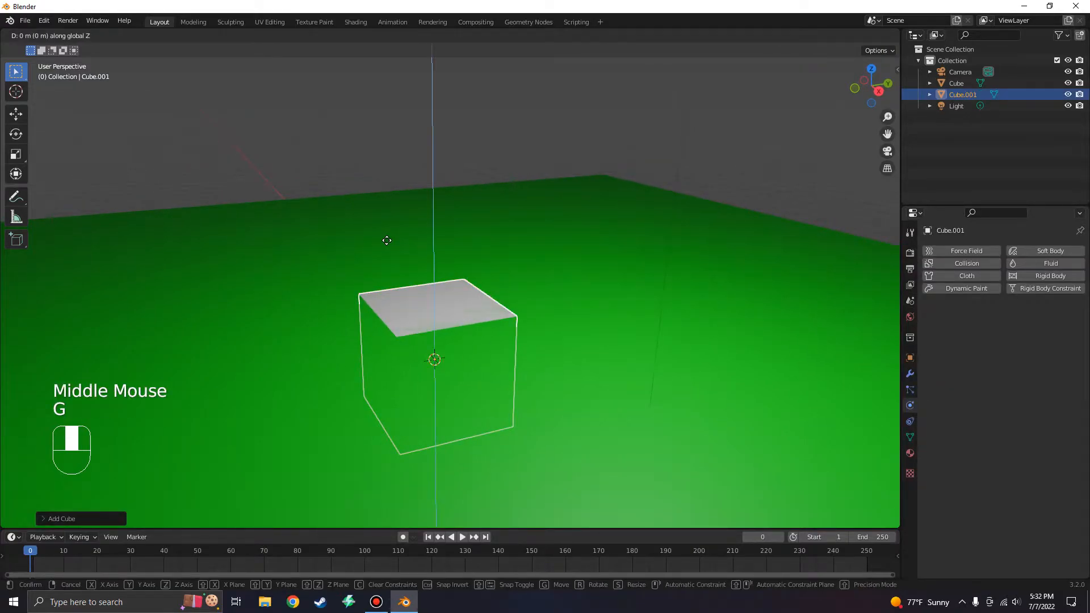
{"action": "left_click", "coordinate": [400, 117]}
Scale the new cube along the X axis to about half its thickness, forming a slab
{"action": "middle_click_drag", "start_coordinate": [404, 127], "coordinate": [445, 147]}
{"action": "key", "text": "s"}
{"action": "key", "text": "x"}
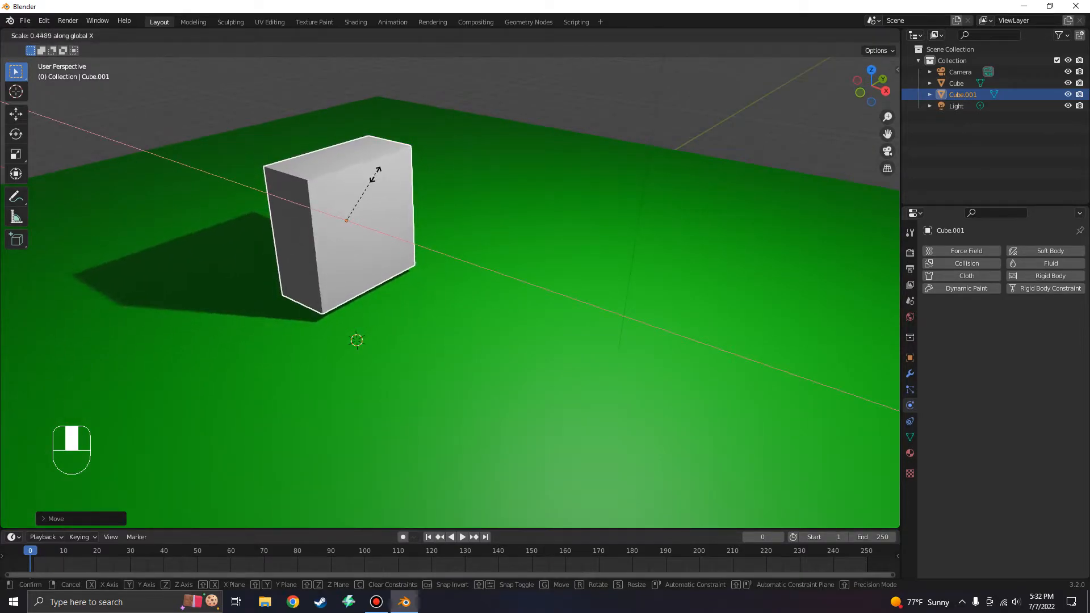
{"action": "left_click", "coordinate": [395, 181]}
Position the slab along the Z axis just above the floor and scale it down along Z into a flat block
{"action": "middle_click_drag", "start_coordinate": [396, 181], "coordinate": [349, 169]}
{"action": "key", "text": "g"}
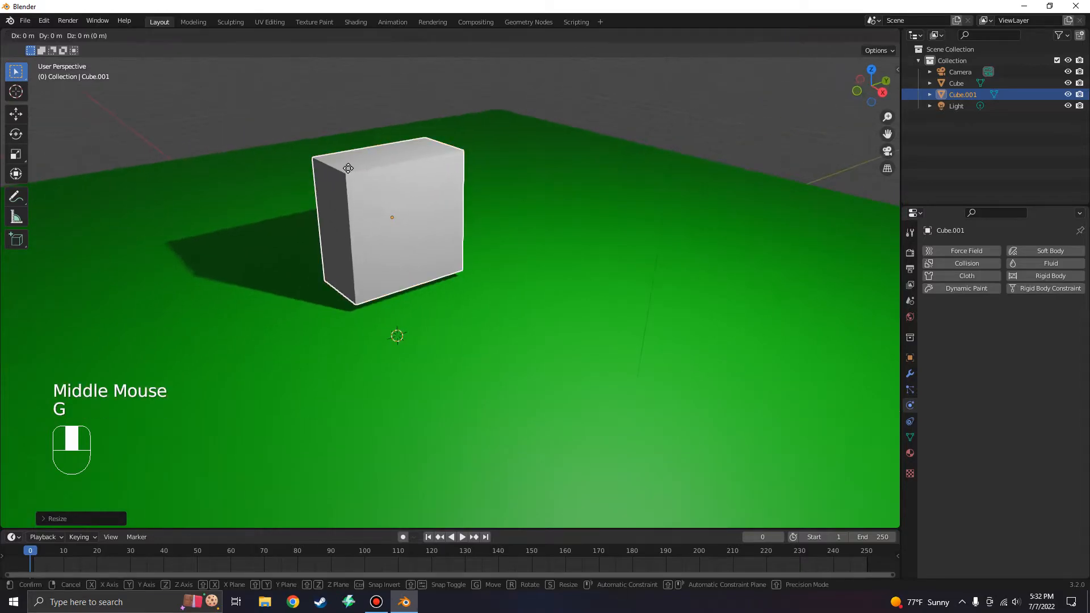
{"action": "key", "text": "z"}
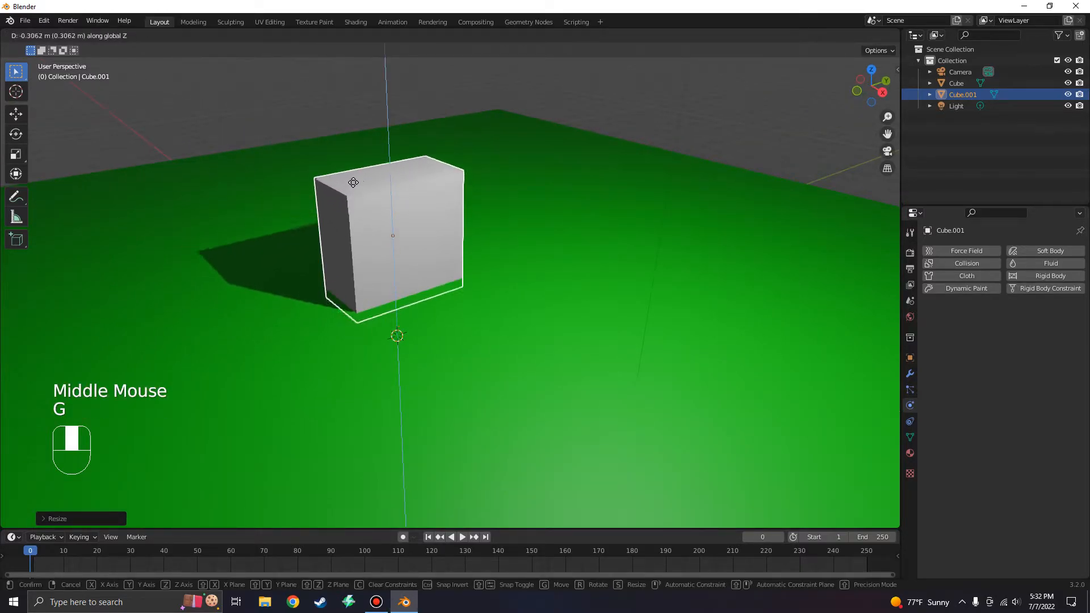
{"action": "left_click", "coordinate": [352, 163]}
{"action": "key", "text": "s"}
{"action": "key", "text": "z"}
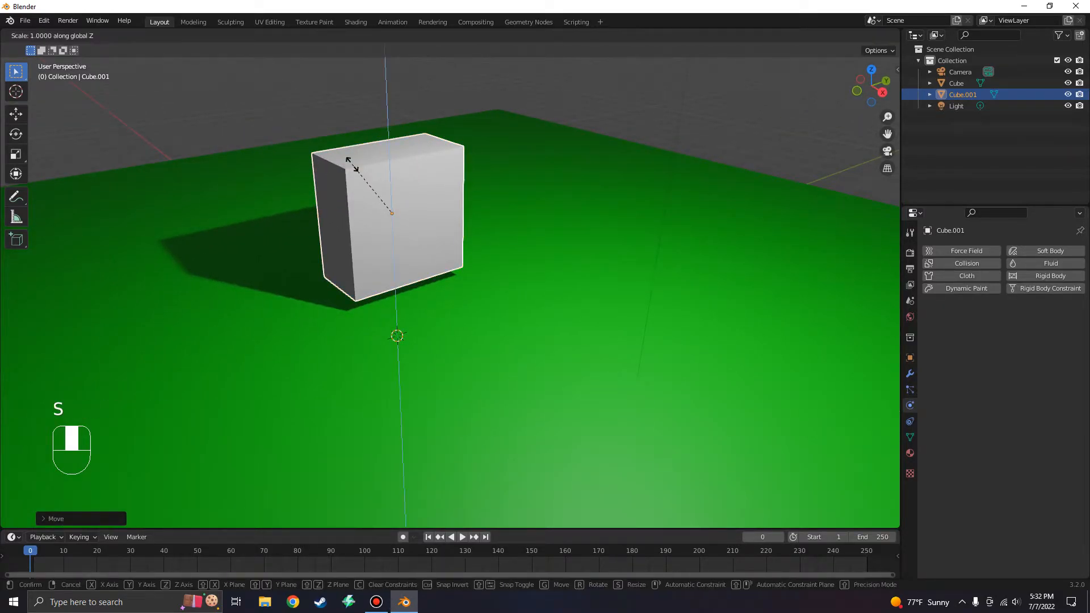
{"action": "left_click", "coordinate": [374, 213]}
Add an active rigid body to the flat block with the timeline set to frame 0
{"action": "middle_click_drag", "start_coordinate": [373, 213], "coordinate": [518, 220]}
{"action": "scroll", "coordinate": [377, 217], "scroll_direction": "down", "scroll_amount": 4}
{"action": "scroll", "coordinate": [551, 214], "scroll_direction": "up", "scroll_amount": 2}
{"action": "scroll", "coordinate": [550, 213], "scroll_direction": "up", "scroll_amount": 1}
{"action": "key", "text": "space"}
{"action": "key", "text": "space"}
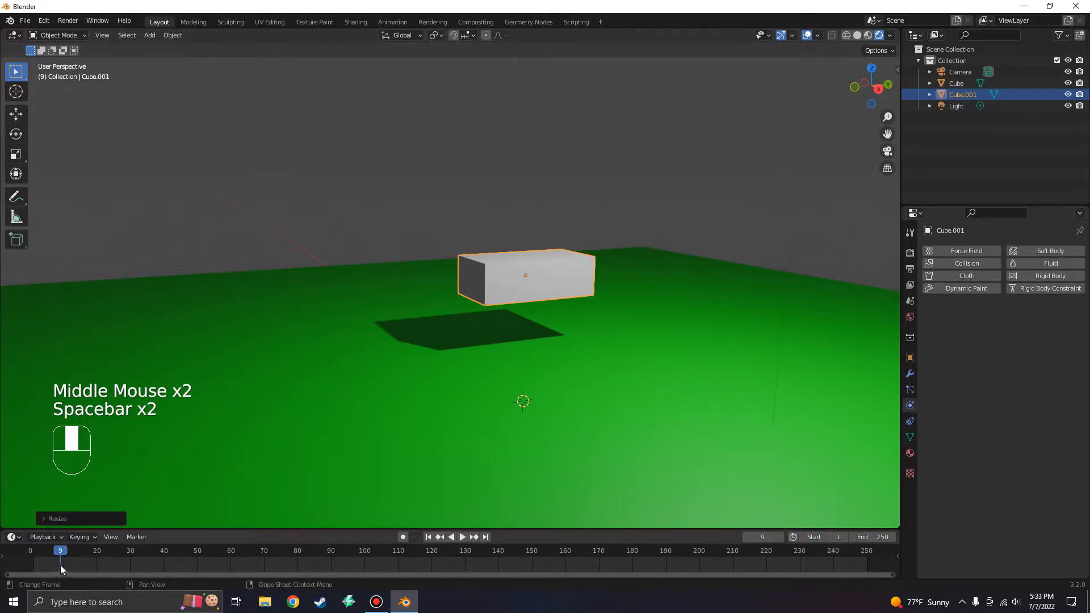
{"action": "left_click", "coordinate": [30, 565]}
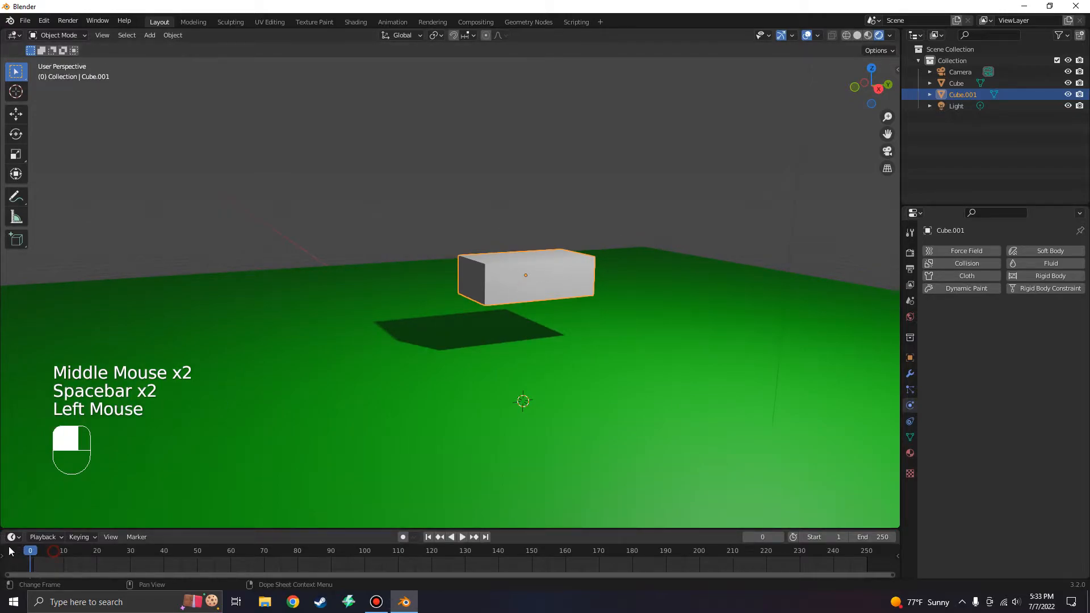
{"action": "left_click", "coordinate": [1023, 275]}
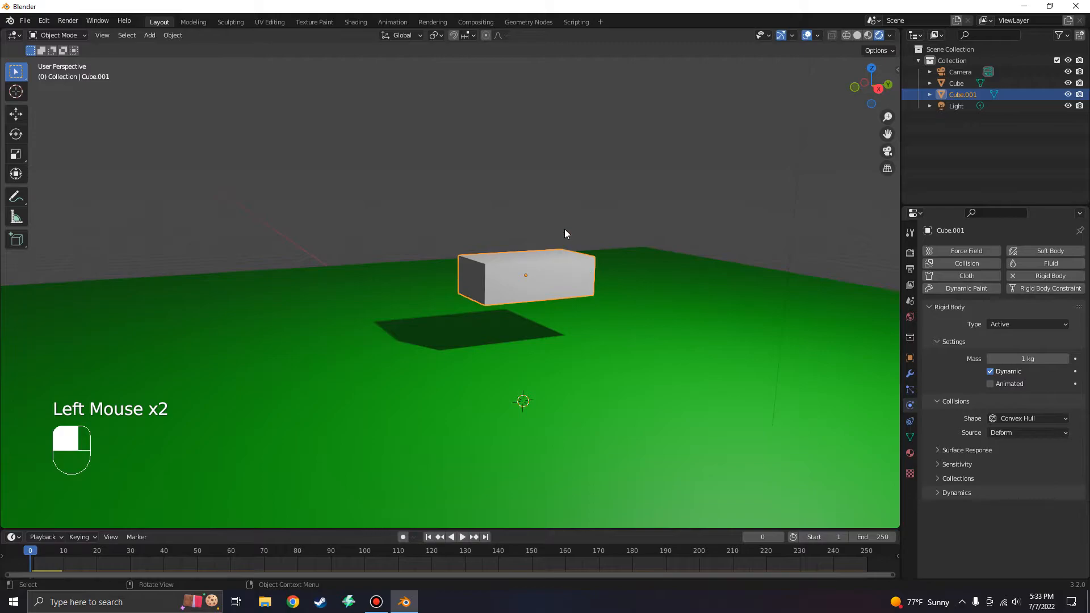
Play the simulation of the block dropping onto the green floor and return to frame 0
{"action": "key", "text": "space"}
{"action": "key", "text": "space"}
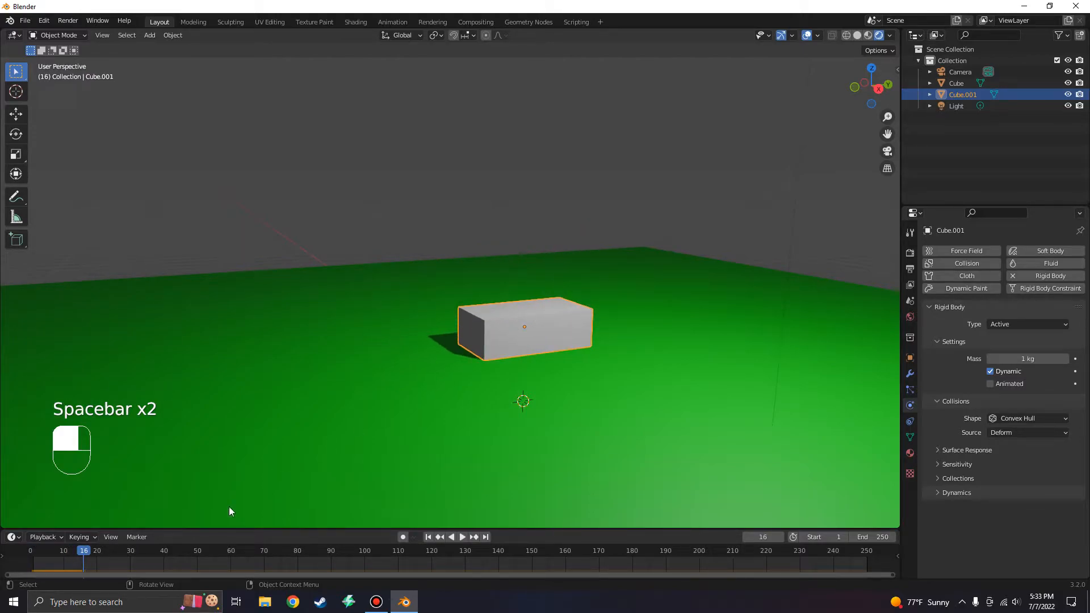
{"action": "left_click", "coordinate": [73, 558]}
{"action": "left_click_drag", "start_coordinate": [43, 562], "coordinate": [25, 561]}
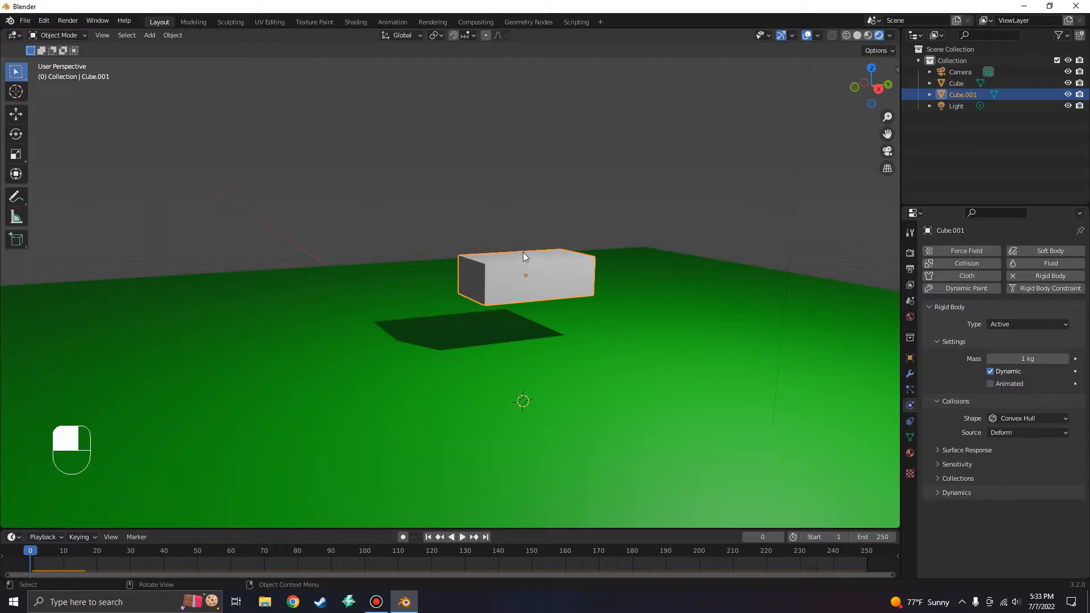
Lower the block along Z to just above the floor, then test the simulation and return to frame 0
{"action": "key", "text": "g"}
{"action": "key", "text": "z"}
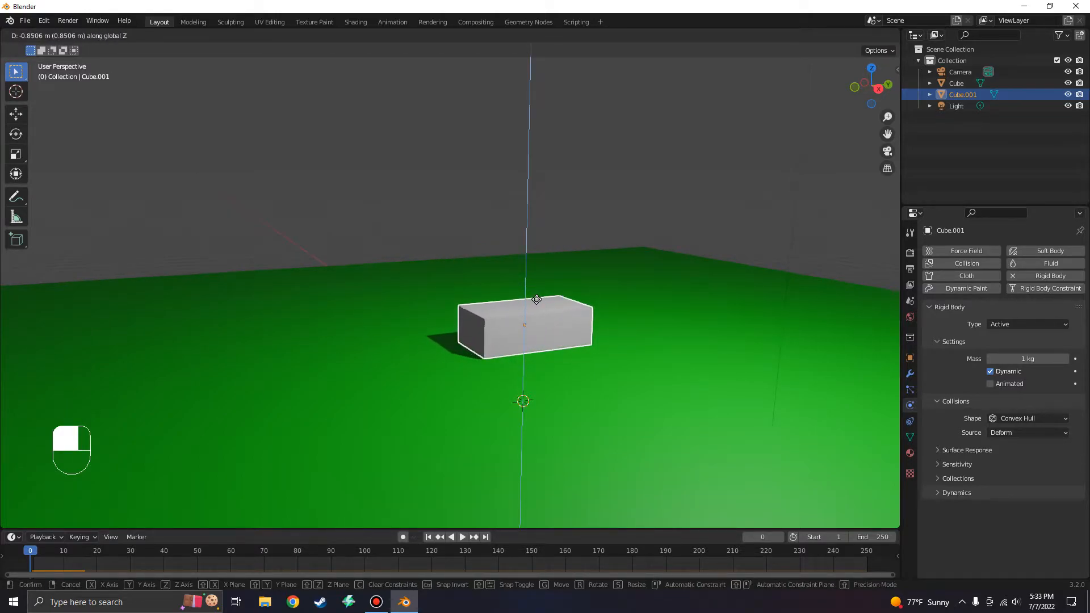
{"action": "left_click", "coordinate": [533, 222]}
{"action": "key", "text": "space"}
{"action": "key", "text": "space"}
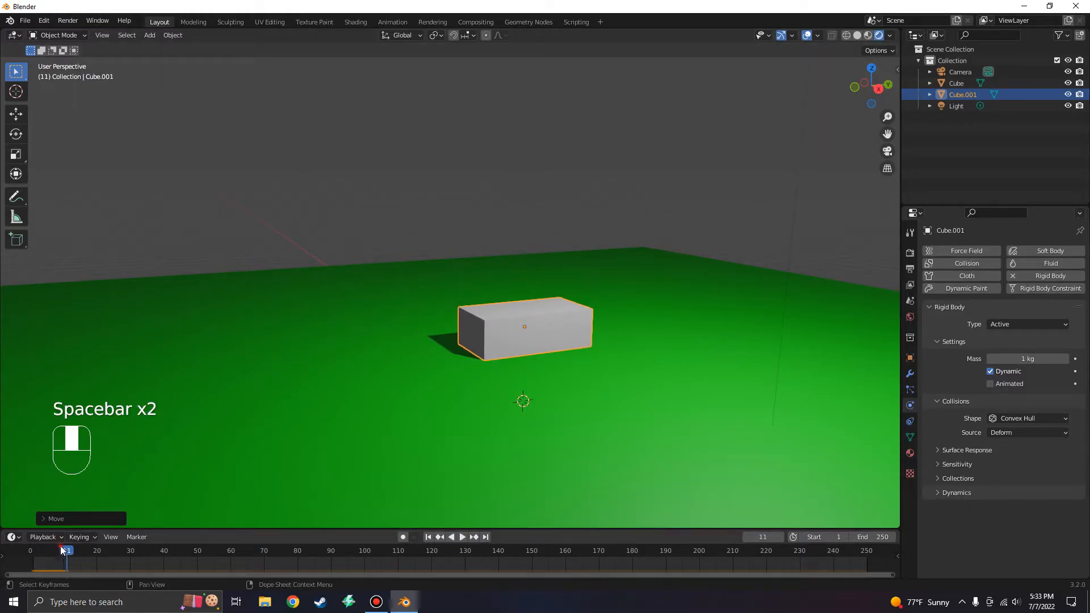
{"action": "left_click_drag", "start_coordinate": [61, 549], "coordinate": [30, 549]}
Duplicate the block three times in the front view to form two stacked rows of two blocks
{"action": "middle_click_drag", "start_coordinate": [46, 440], "coordinate": [331, 274]}
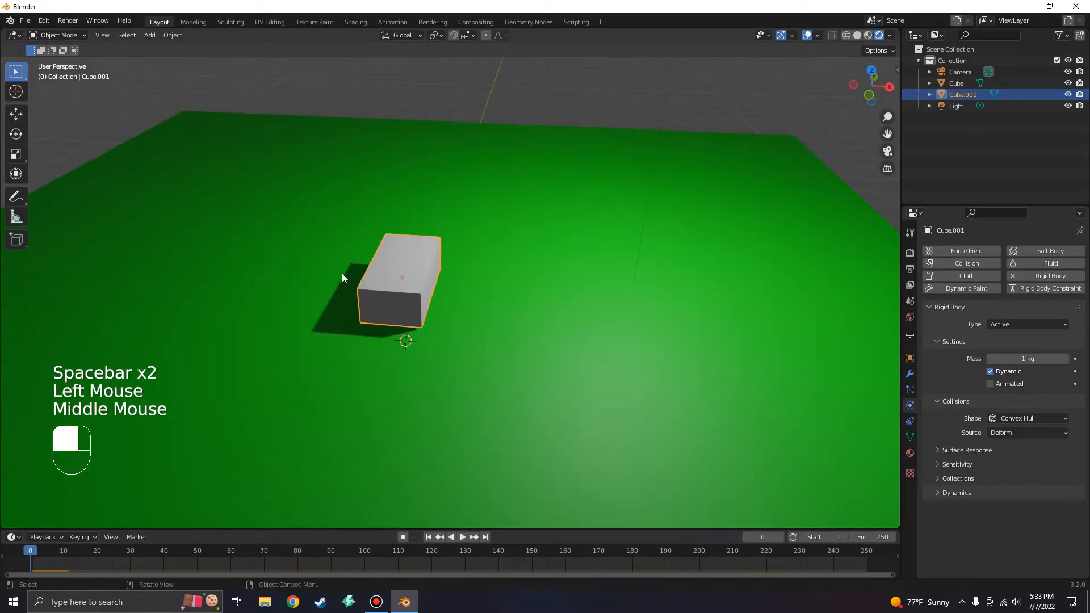
{"action": "key", "text": "KP_1"}
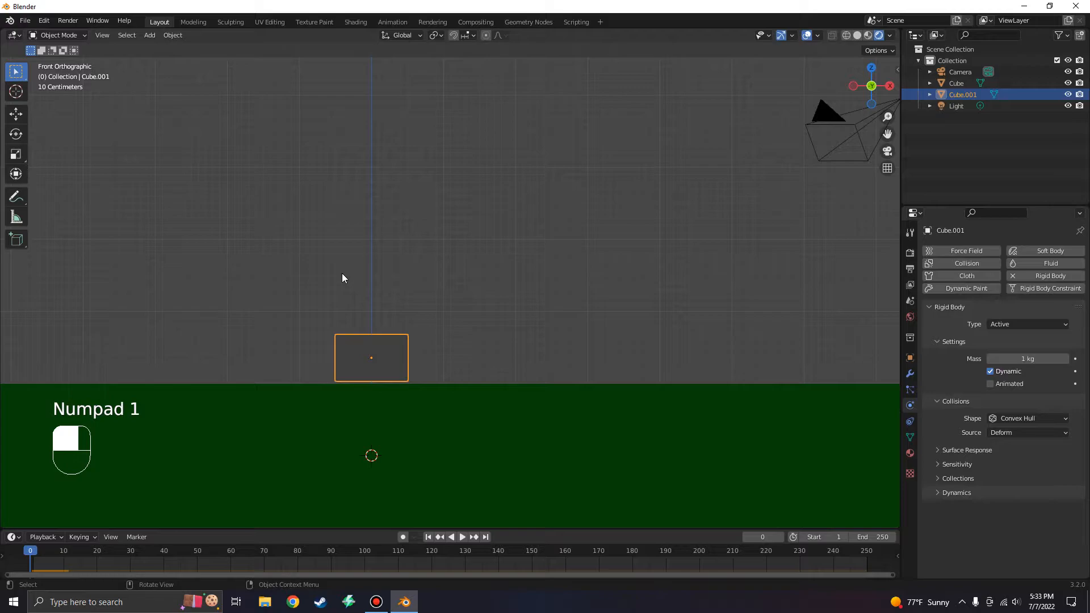
{"action": "key", "text": "shift+d"}
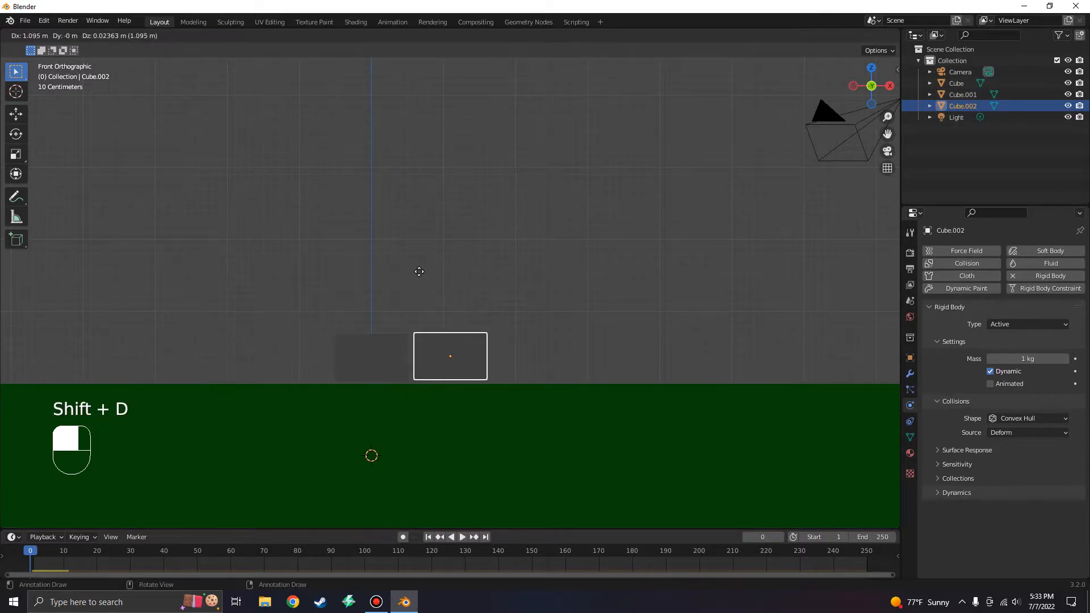
{"action": "left_click", "coordinate": [420, 276]}
{"action": "key", "text": "shift+d"}
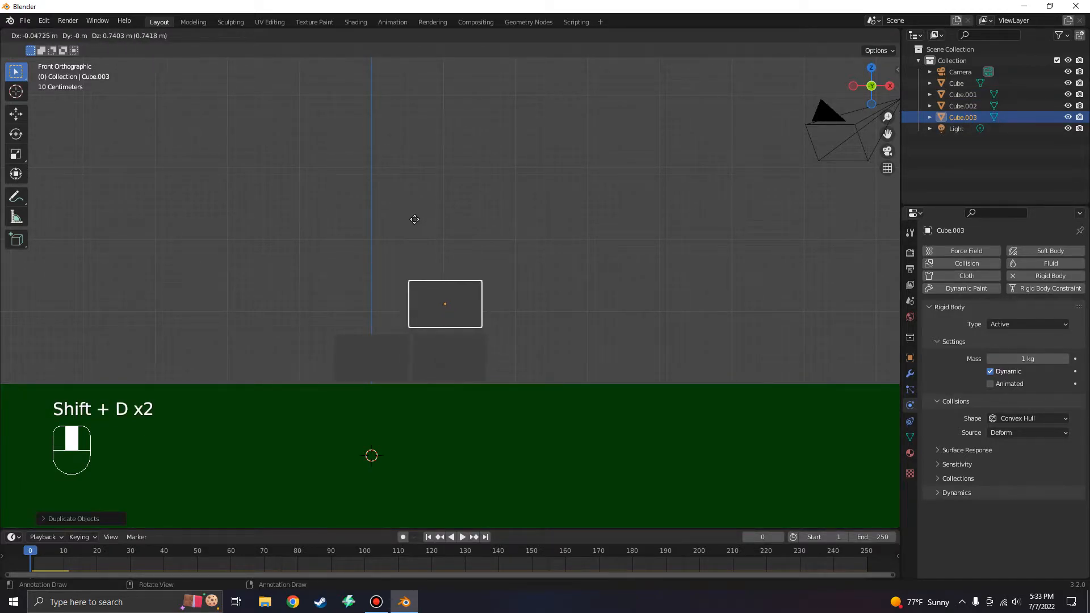
{"action": "left_click", "coordinate": [419, 224]}
{"action": "key", "text": "shift+d"}
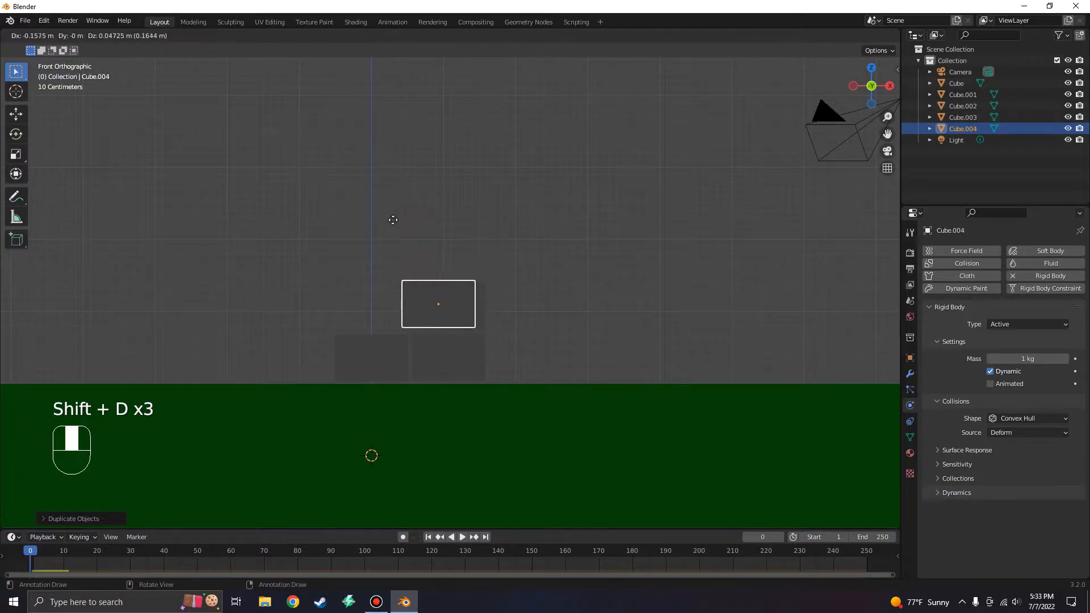
{"action": "left_click", "coordinate": [332, 222]}
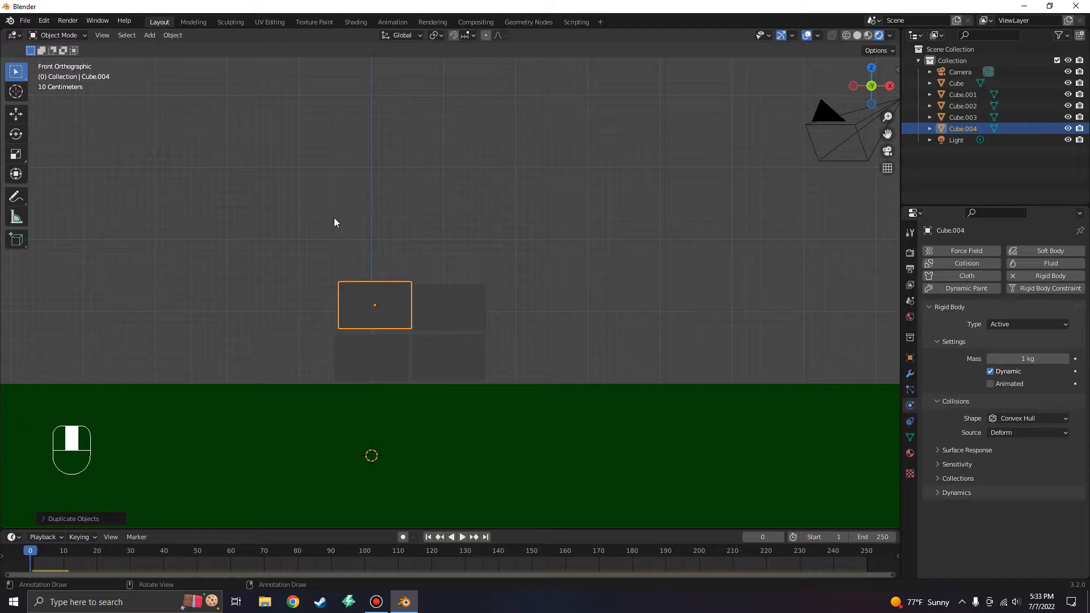
Duplicate four more blocks to build the third and fourth rows of the two-column stack
{"action": "key", "text": "shift+d"}
{"action": "left_click", "coordinate": [336, 166]}
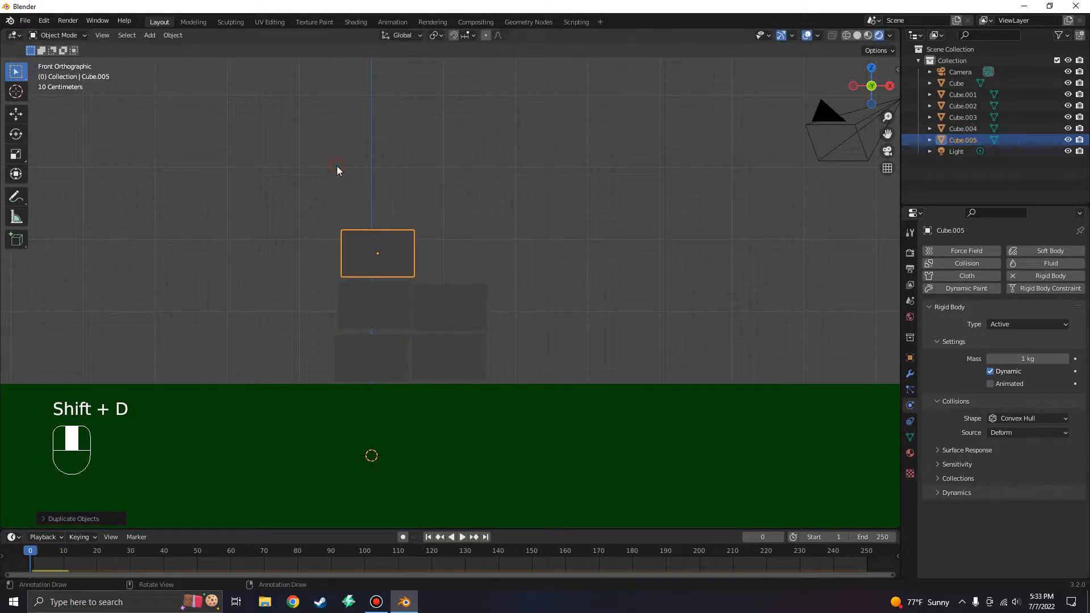
{"action": "key", "text": "shift+d"}
{"action": "left_click", "coordinate": [413, 169]}
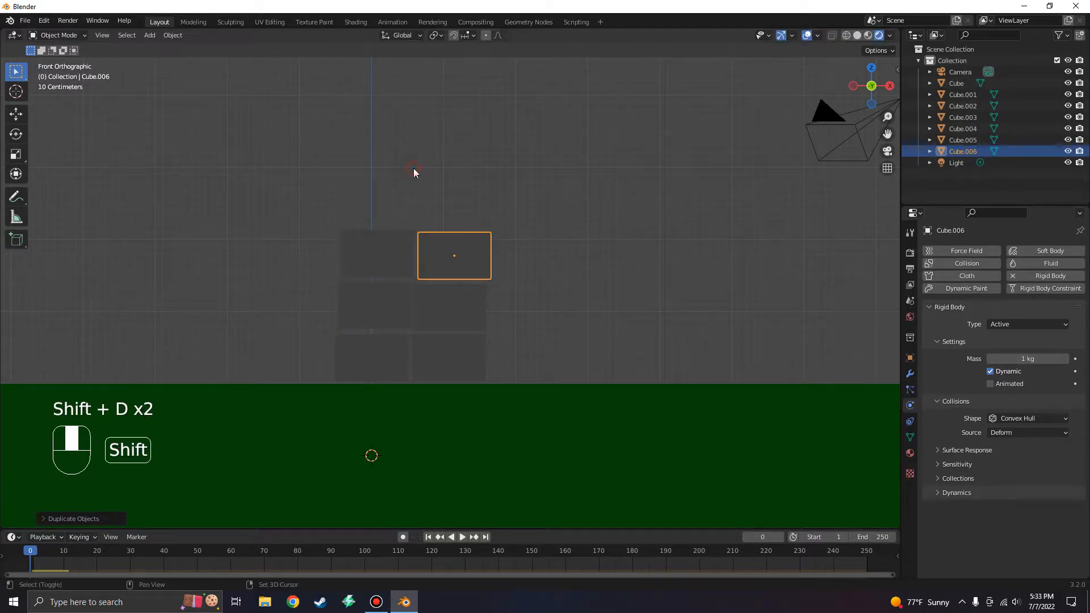
{"action": "key", "text": "shift+d"}
{"action": "left_click", "coordinate": [416, 116]}
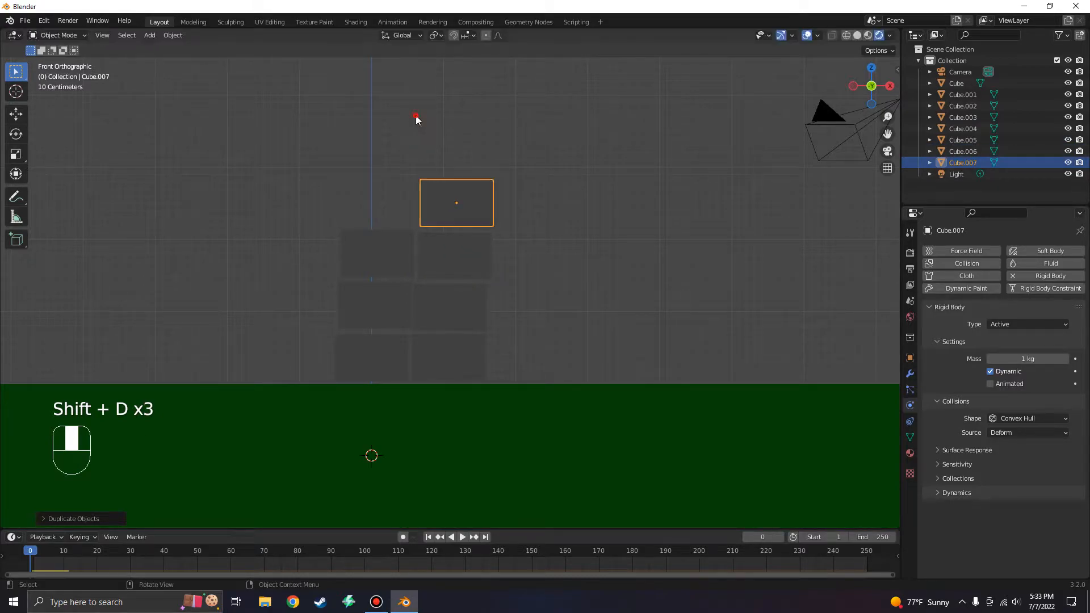
{"action": "key", "text": "shift+d"}
{"action": "left_click", "coordinate": [334, 115]}
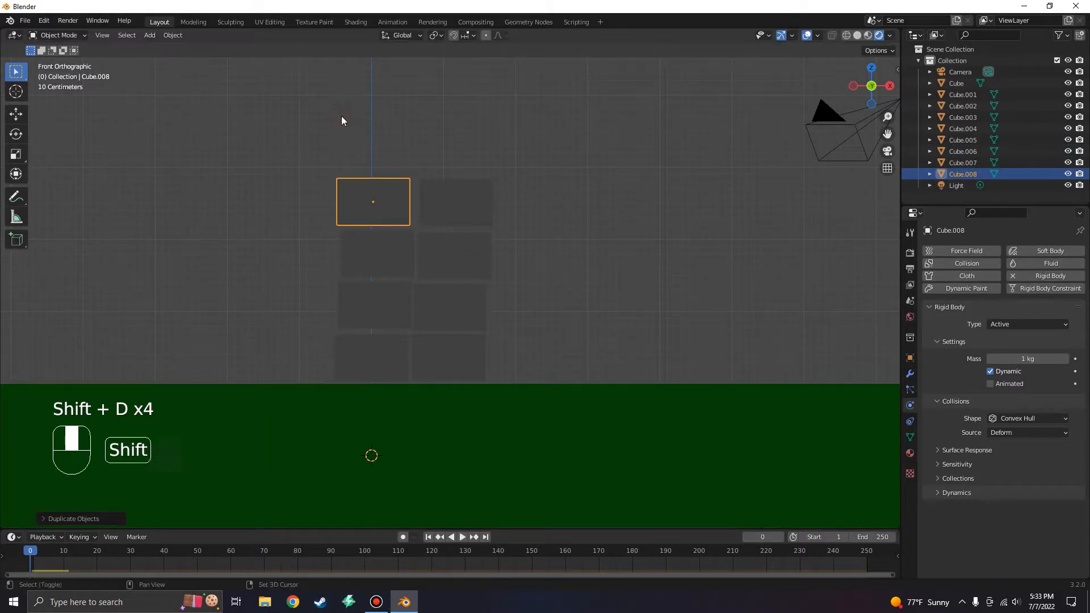
Duplicate four more blocks to build the fifth and sixth rows of the tower
{"action": "key", "text": "shift+d"}
{"action": "left_click", "coordinate": [344, 63]}
{"action": "key", "text": "shift+d"}
{"action": "left_click", "coordinate": [425, 67]}
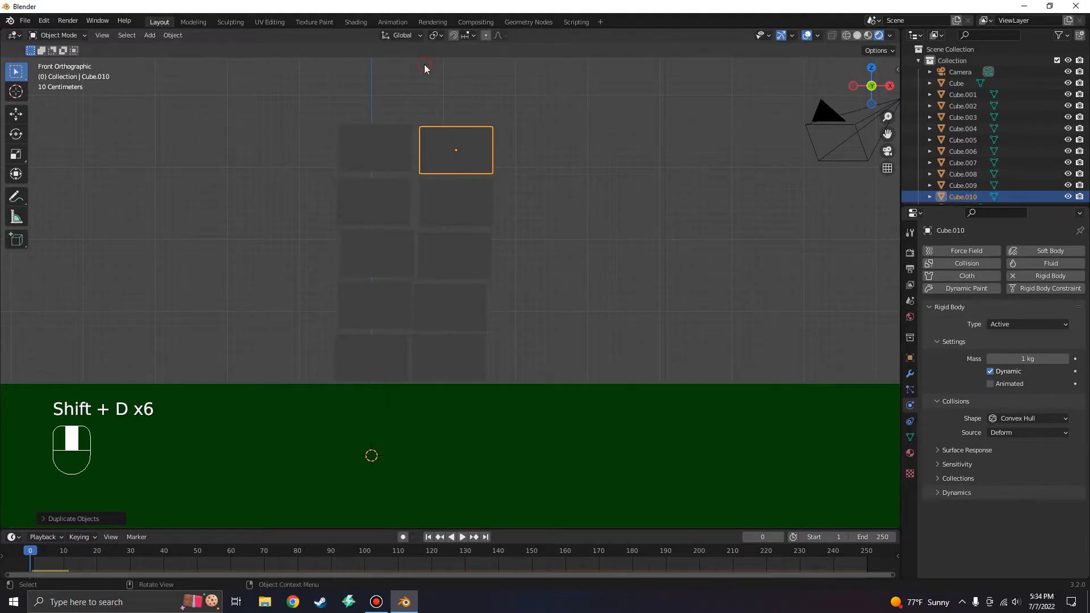
{"action": "key", "text": "shift+d"}
{"action": "left_click", "coordinate": [426, 493]}
{"action": "key", "text": "shift+d"}
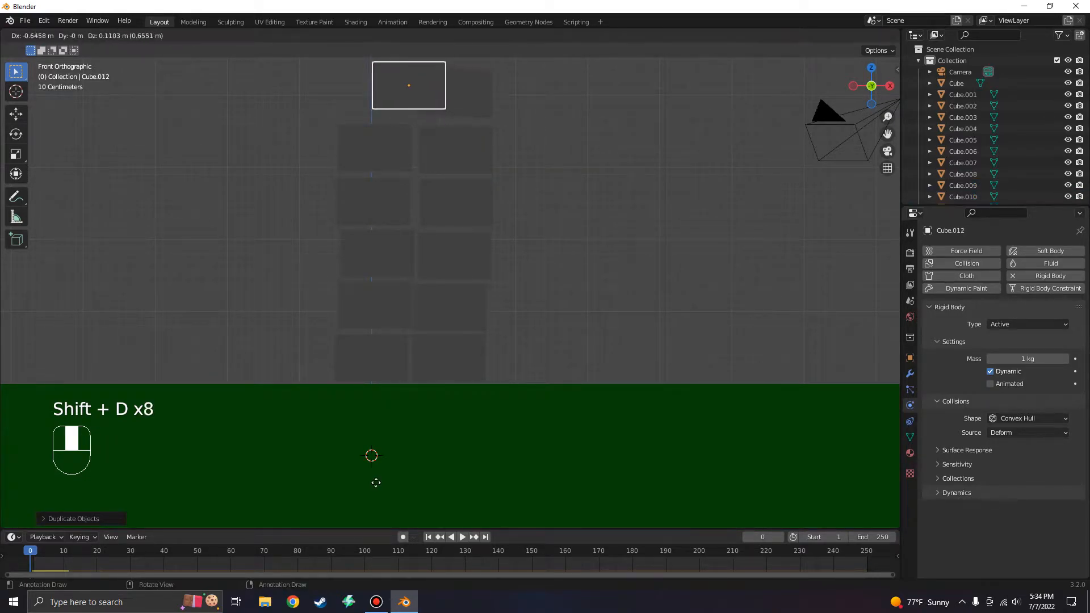
{"action": "left_click", "coordinate": [342, 490]}
Duplicate four more blocks on top to add the tower's seventh and eighth rows
{"action": "scroll", "coordinate": [519, 281], "scroll_direction": "down", "scroll_amount": 3}
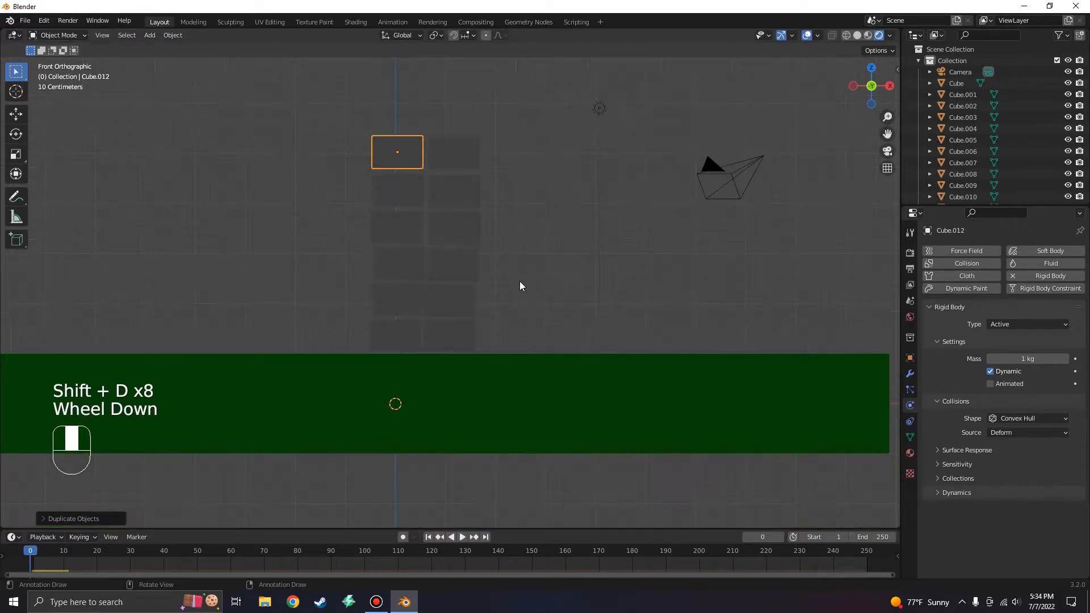
{"action": "middle_click_drag", "start_coordinate": [518, 273], "coordinate": [508, 374]}
{"action": "key", "text": "KP_1"}
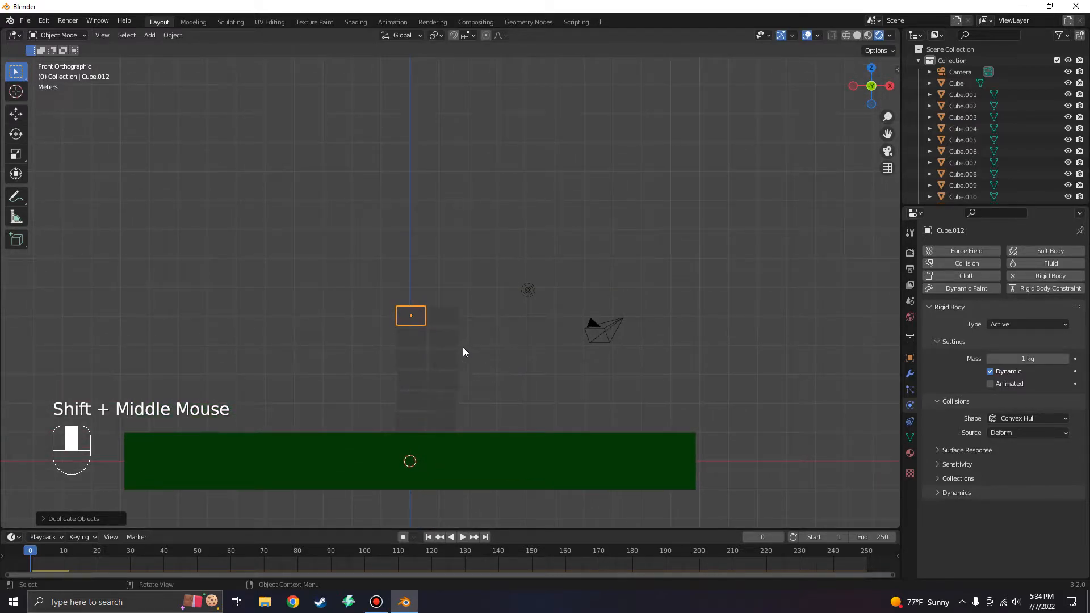
{"action": "key", "text": "shift+d"}
{"action": "left_click", "coordinate": [465, 322]}
{"action": "key", "text": "shift+d"}
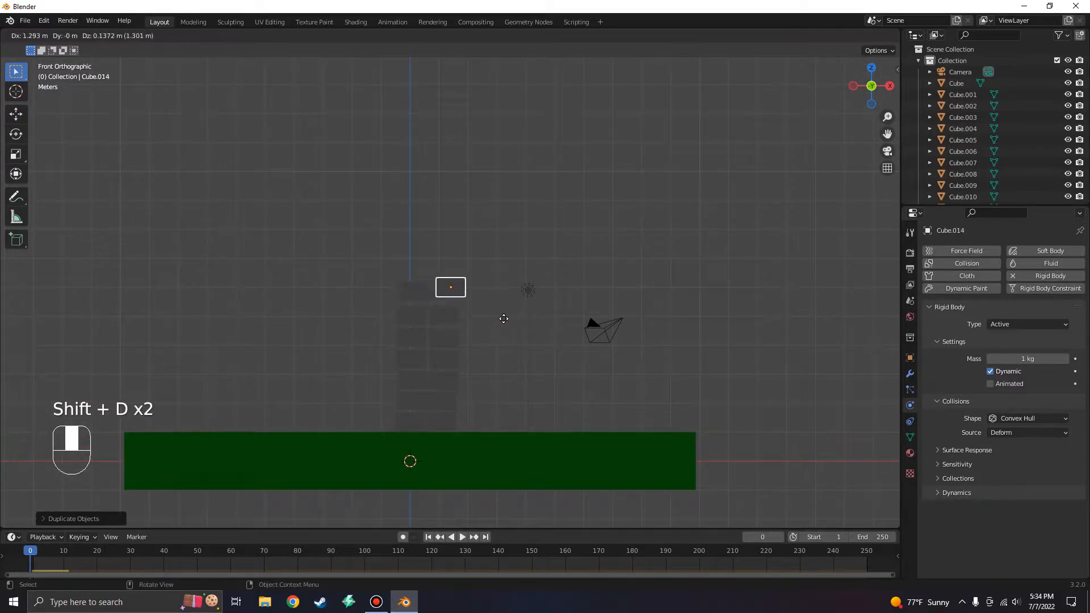
{"action": "left_click", "coordinate": [498, 328]}
{"action": "key", "text": "shift+d"}
{"action": "left_click", "coordinate": [496, 301]}
{"action": "key", "text": "shift+d"}
{"action": "left_click", "coordinate": [465, 302]}
Play the rigid body simulation to check how the finished tower settles, and return to frame 0
{"action": "scroll", "coordinate": [465, 302], "scroll_direction": "down", "scroll_amount": 1}
{"action": "middle_click_drag", "start_coordinate": [464, 302], "coordinate": [406, 333]}
{"action": "key", "text": "space"}
{"action": "scroll", "coordinate": [483, 322], "scroll_direction": "up", "scroll_amount": 3}
{"action": "middle_click_drag", "start_coordinate": [482, 322], "coordinate": [511, 326]}
{"action": "key", "text": "space"}
{"action": "key", "text": "space"}
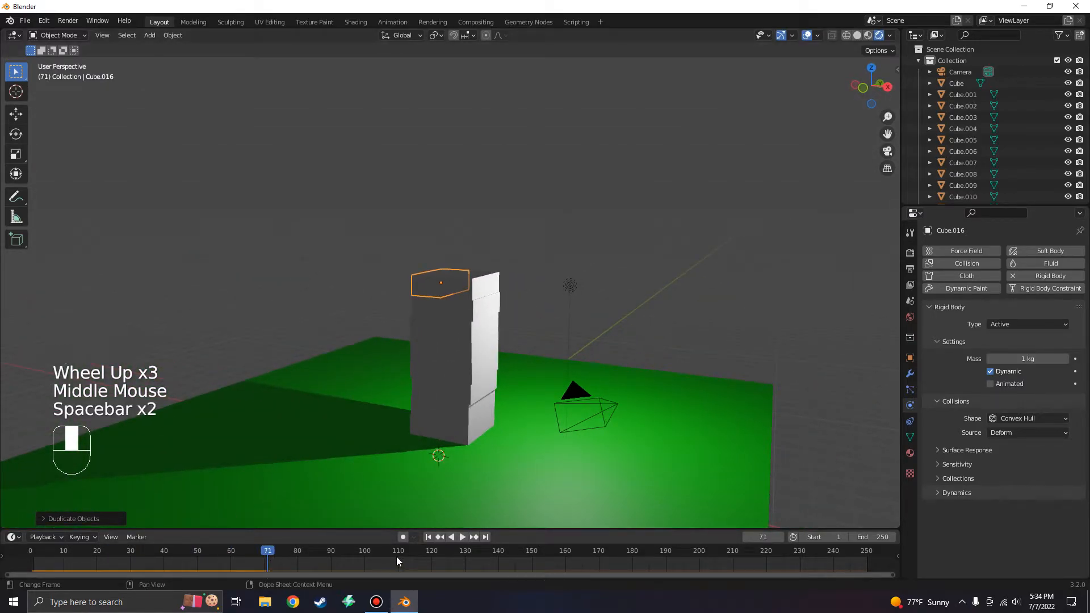
{"action": "left_click_drag", "start_coordinate": [265, 554], "coordinate": [18, 552]}
{"action": "key", "text": "space"}
{"action": "key", "text": "space"}
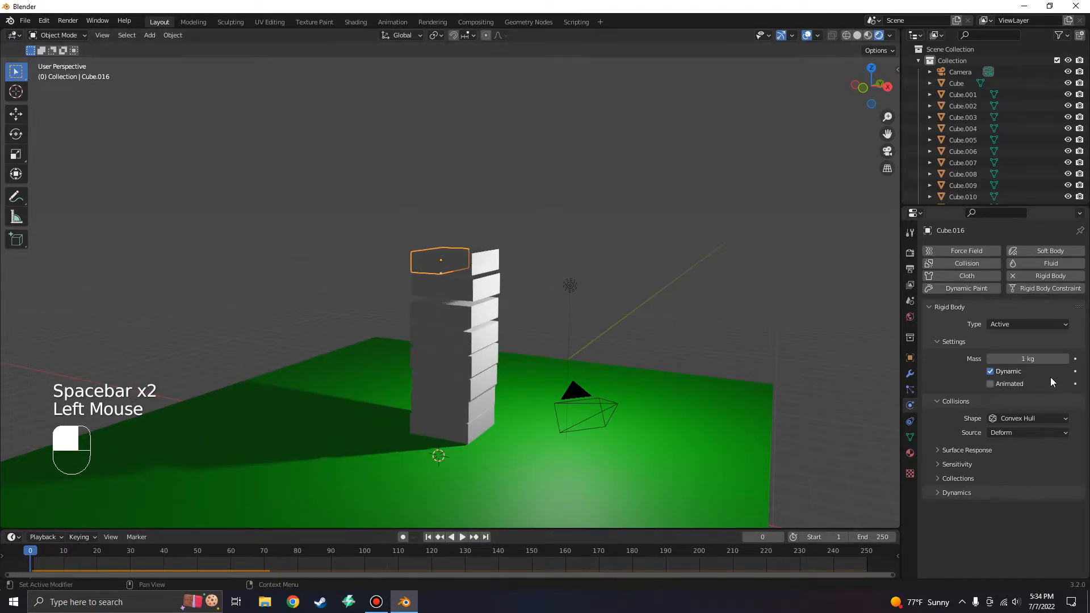
Move the light along the negative Y axis so that it illuminates the tower's front faces
{"action": "scroll", "coordinate": [619, 329], "scroll_direction": "up", "scroll_amount": 1}
{"action": "scroll", "coordinate": [596, 350], "scroll_direction": "down", "scroll_amount": 2}
{"action": "middle_click_drag", "start_coordinate": [596, 350], "coordinate": [576, 355]}
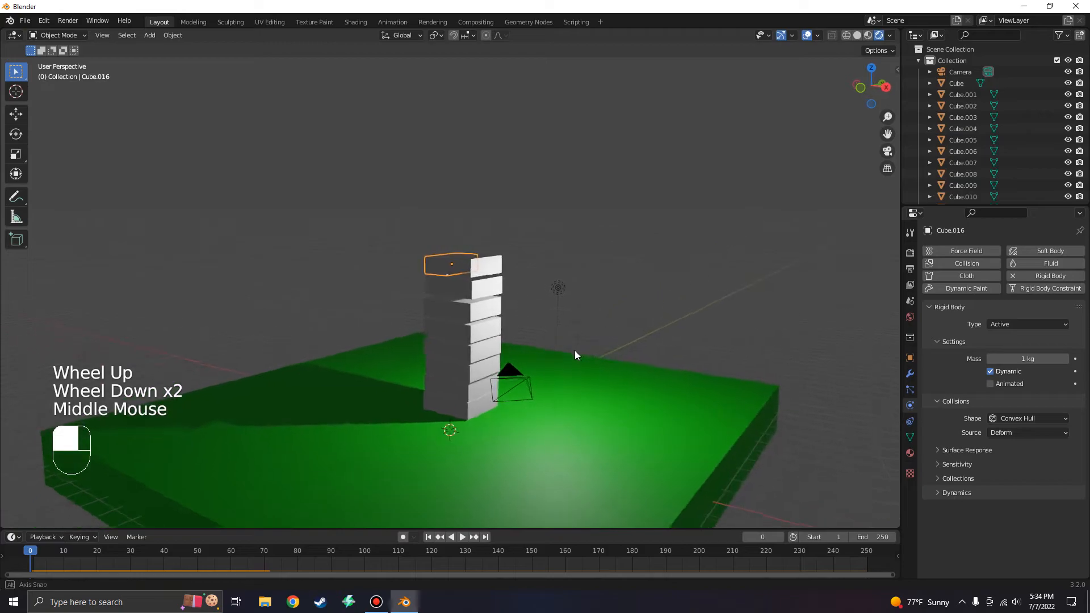
{"action": "scroll", "coordinate": [585, 338], "scroll_direction": "up", "scroll_amount": 2}
{"action": "scroll", "coordinate": [638, 302], "scroll_direction": "down", "scroll_amount": 1}
{"action": "middle_click_drag", "start_coordinate": [639, 302], "coordinate": [649, 322]}
{"action": "left_click", "coordinate": [588, 263]}
{"action": "middle_click_drag", "start_coordinate": [588, 263], "coordinate": [513, 245]}
{"action": "left_click", "coordinate": [584, 260]}
{"action": "key", "text": "g"}
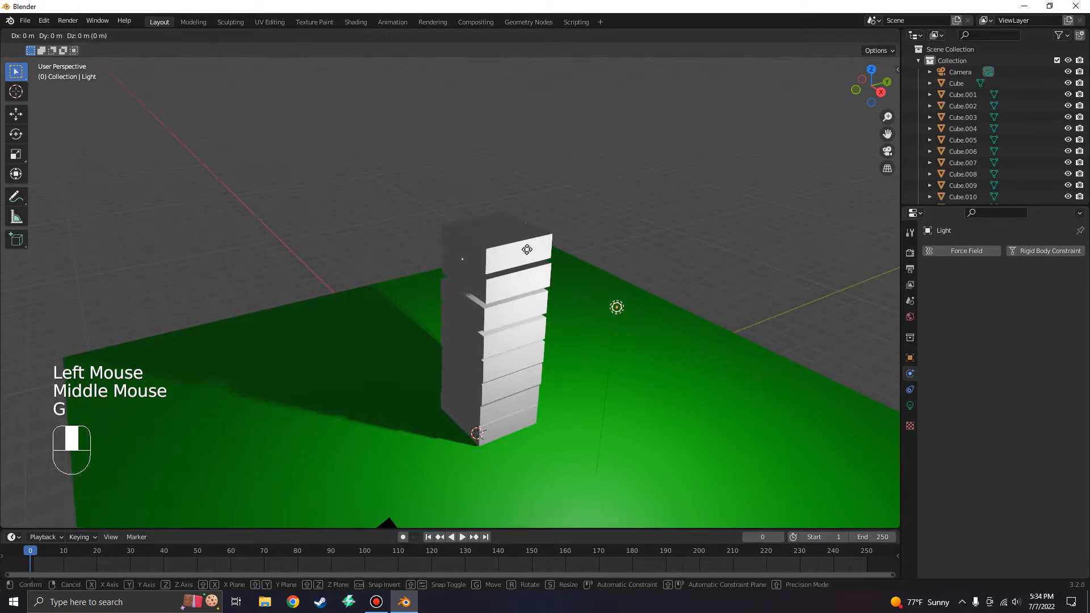
{"action": "key", "text": "z"}
{"action": "key", "text": "y"}
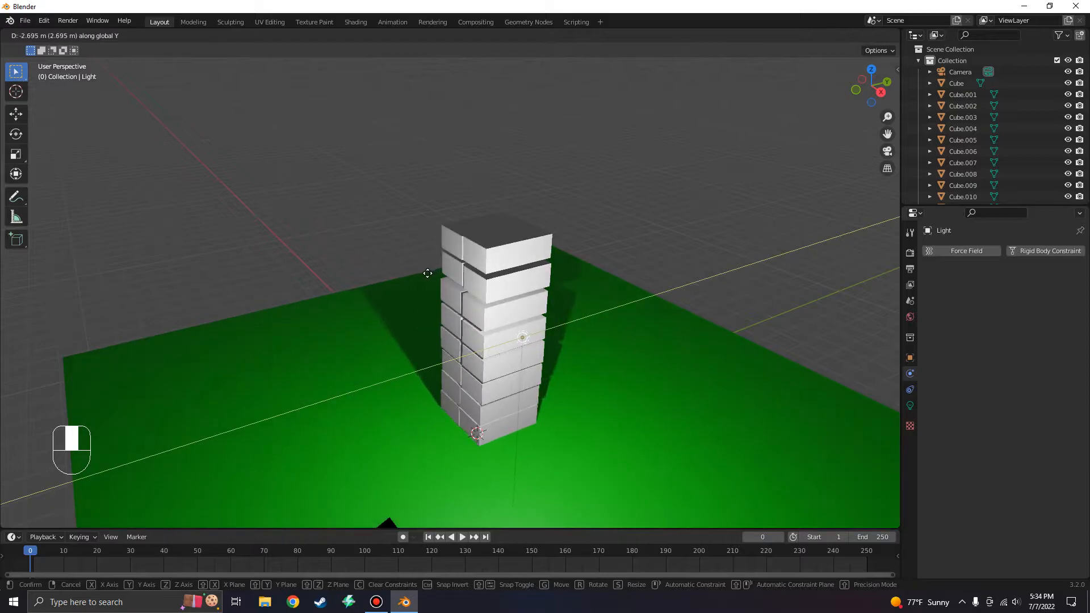
{"action": "left_click", "coordinate": [403, 293]}
Select the camera and align it to the current view of the tower
{"action": "middle_click_drag", "start_coordinate": [414, 278], "coordinate": [444, 242]}
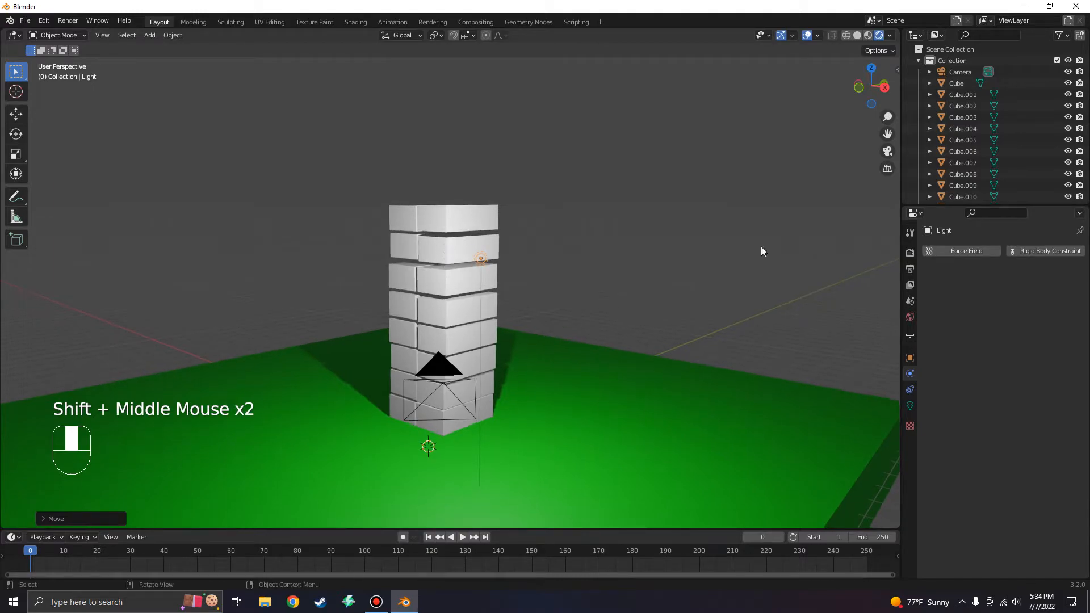
{"action": "left_click", "coordinate": [408, 415]}
{"action": "left_click", "coordinate": [442, 381]}
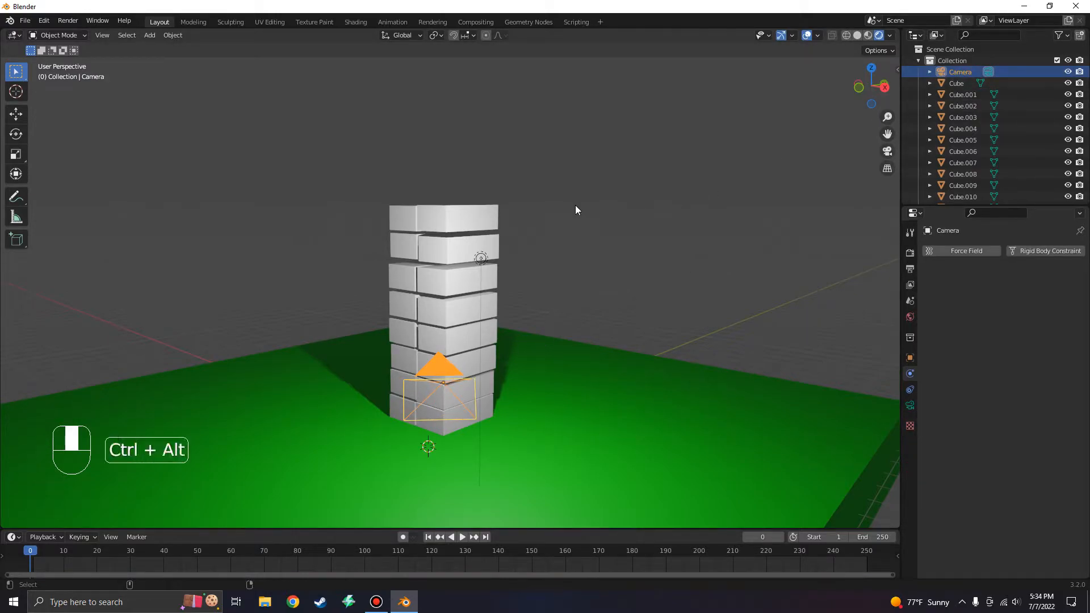
{"action": "key", "text": "ctrl+alt+KP_0"}
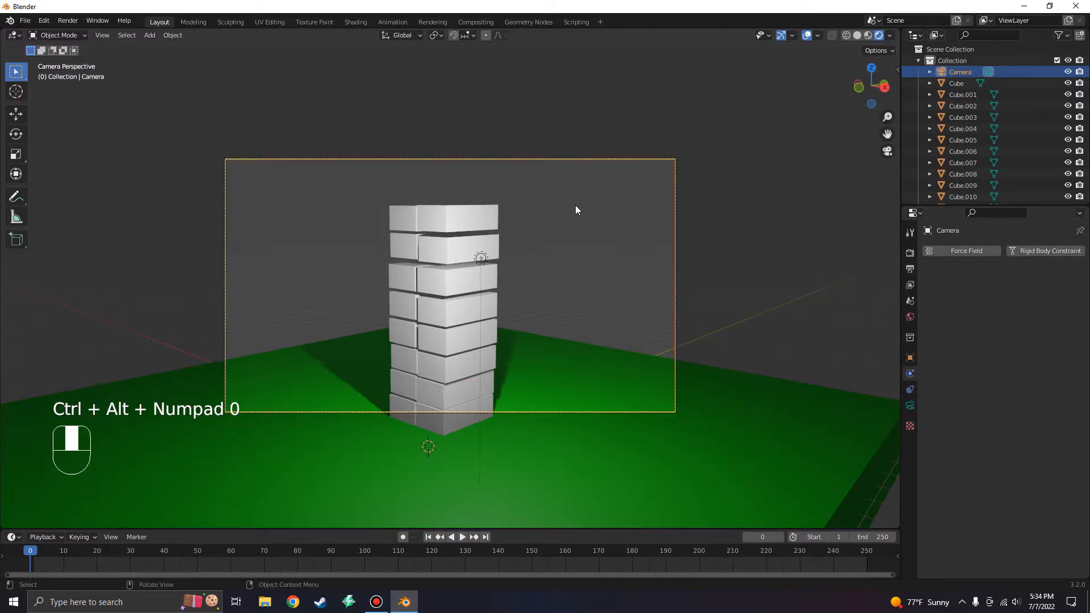
Move the camera back with Walk Navigation so that the whole tower and more of the floor fit inside the frame
{"action": "left_click", "coordinate": [103, 35]}
{"action": "mouse_move", "coordinate": [125, 179]}
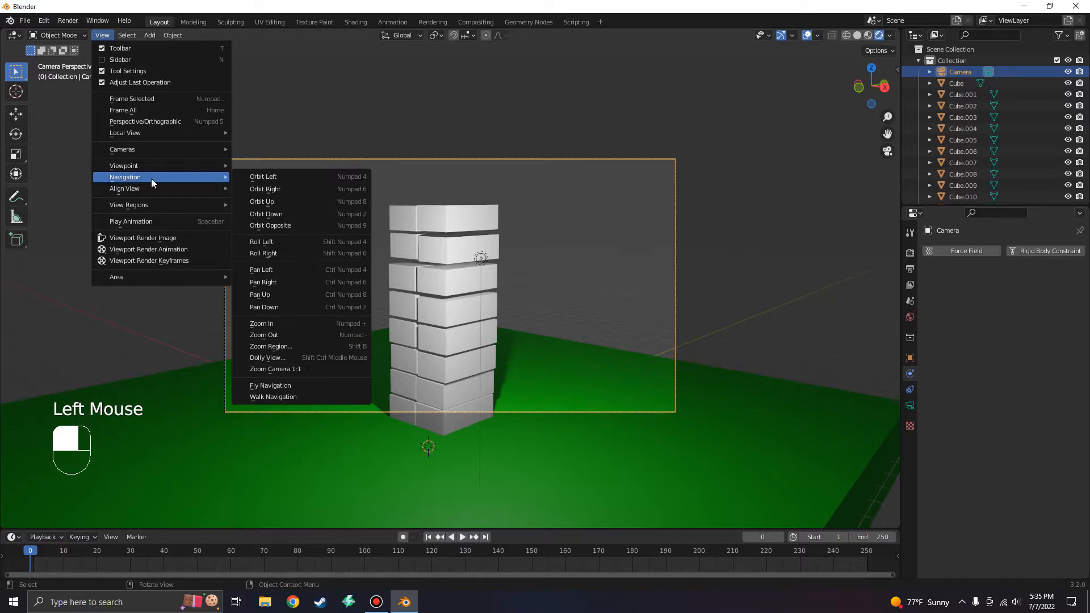
{"action": "left_click", "coordinate": [272, 397]}
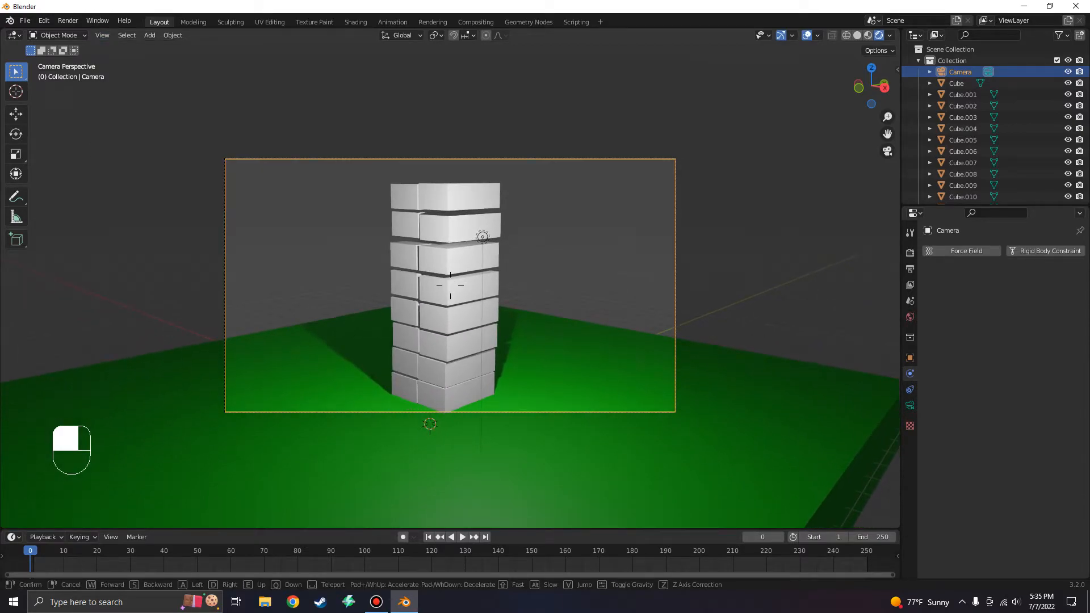
{"action": "key", "text": "s"}
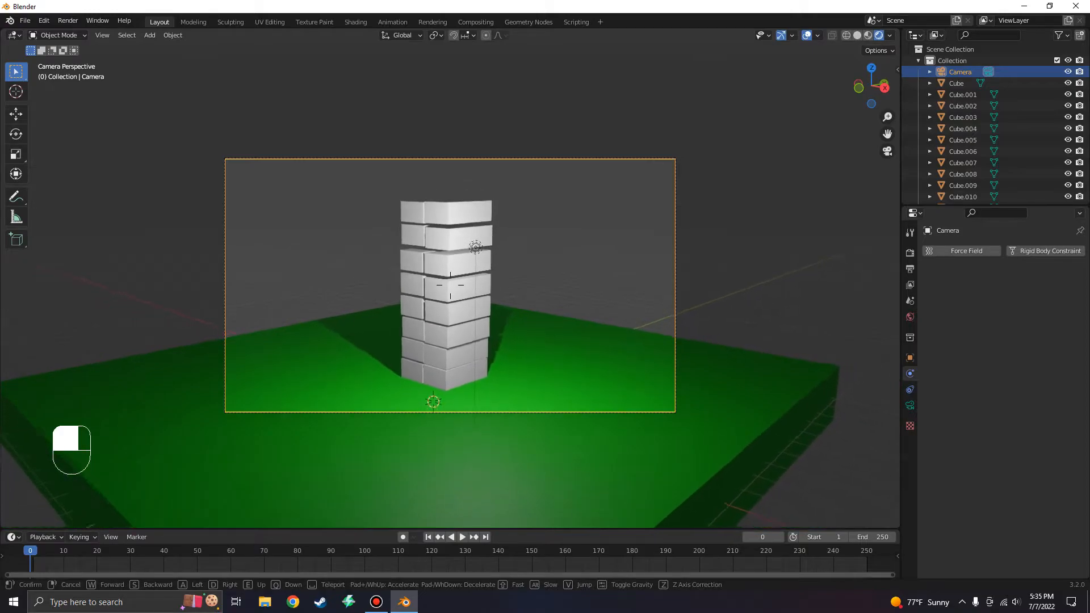
{"action": "key", "text": "s"}
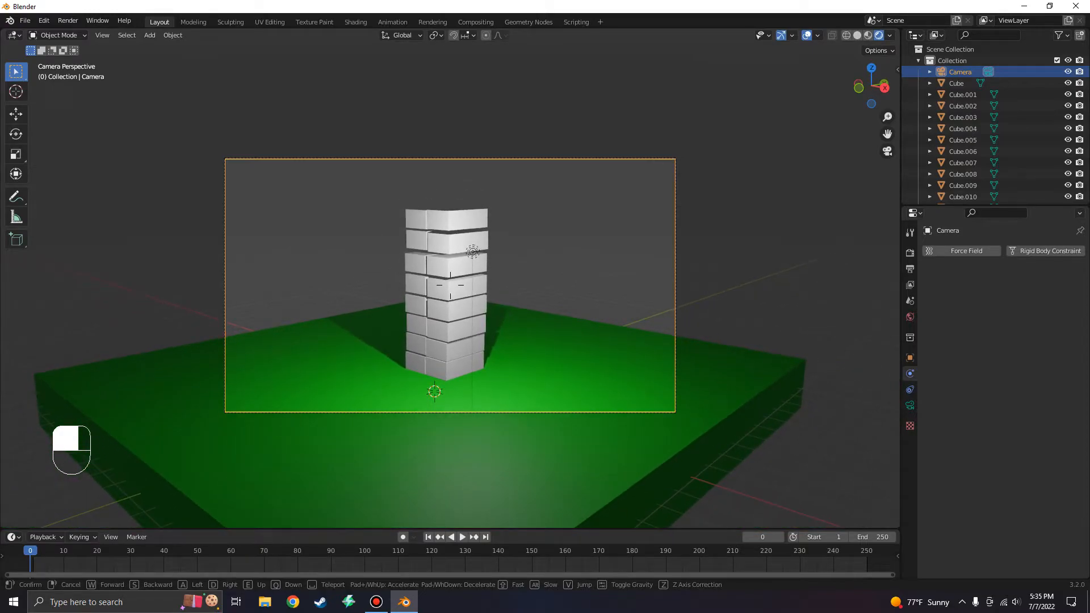
{"action": "left_click", "coordinate": [451, 285]}
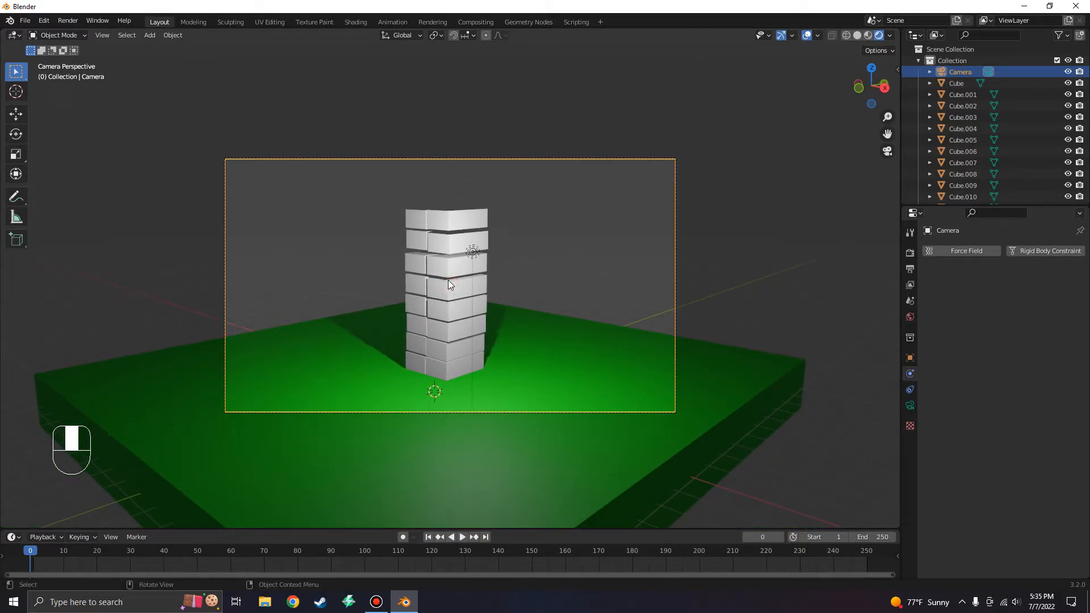
Leave the camera view, play the simulation from the front to check the tower, and return to frame 0
{"action": "key", "text": "KP_0"}
{"action": "scroll", "coordinate": [454, 217], "scroll_direction": "down", "scroll_amount": 3}
{"action": "middle_click_drag", "start_coordinate": [454, 216], "coordinate": [453, 260]}
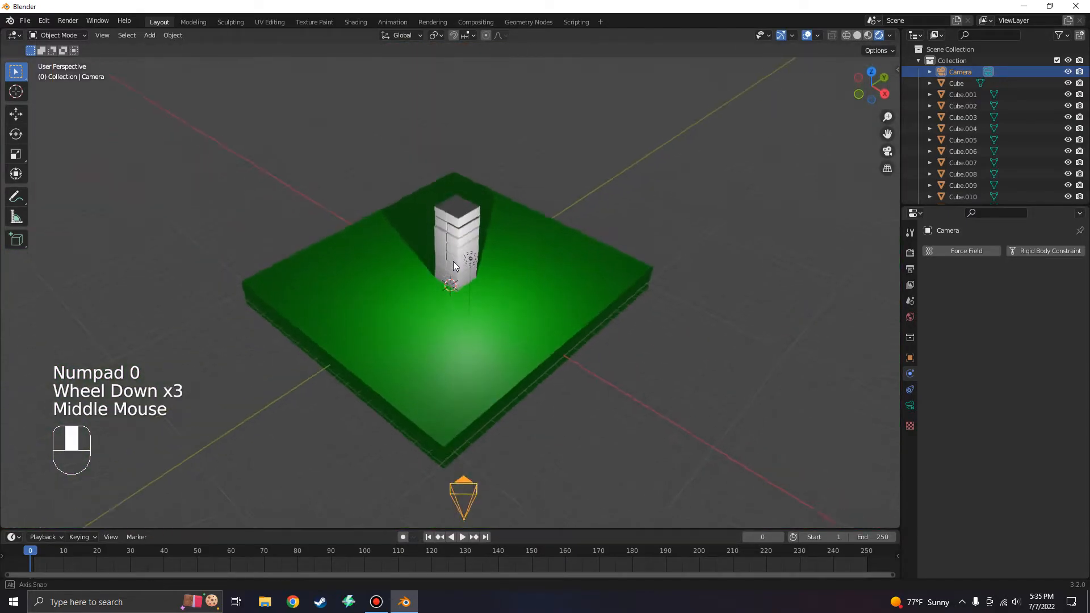
{"action": "scroll", "coordinate": [460, 239], "scroll_direction": "up", "scroll_amount": 2}
{"action": "middle_click_drag", "start_coordinate": [471, 213], "coordinate": [728, 304]}
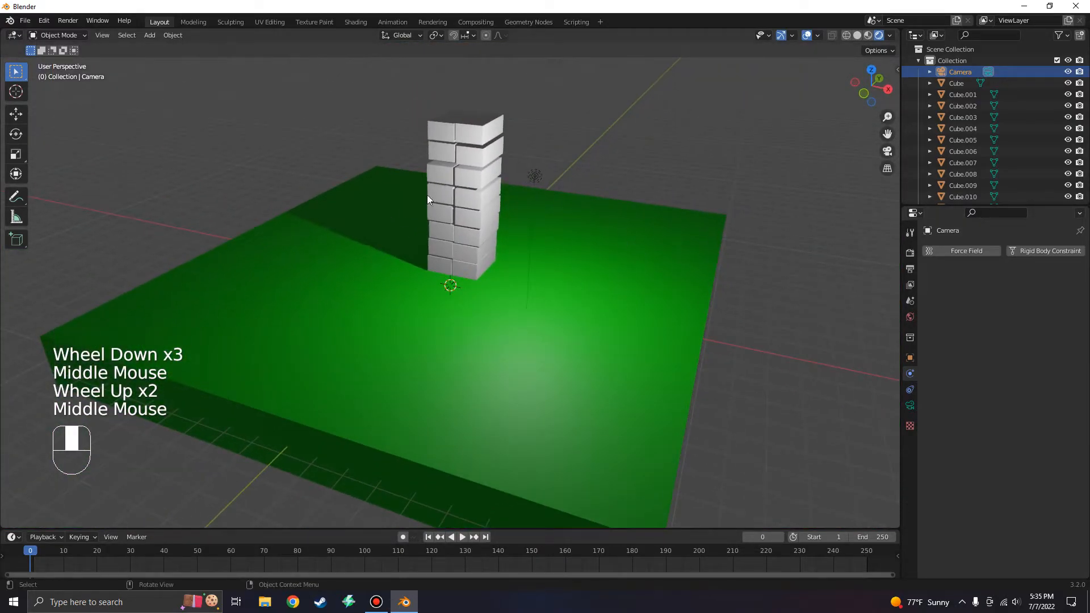
{"action": "middle_click_drag", "start_coordinate": [423, 198], "coordinate": [469, 158]}
{"action": "key", "text": "KP_1"}
{"action": "key", "text": "space"}
{"action": "key", "text": "space"}
{"action": "key", "text": "space"}
{"action": "key", "text": "space"}
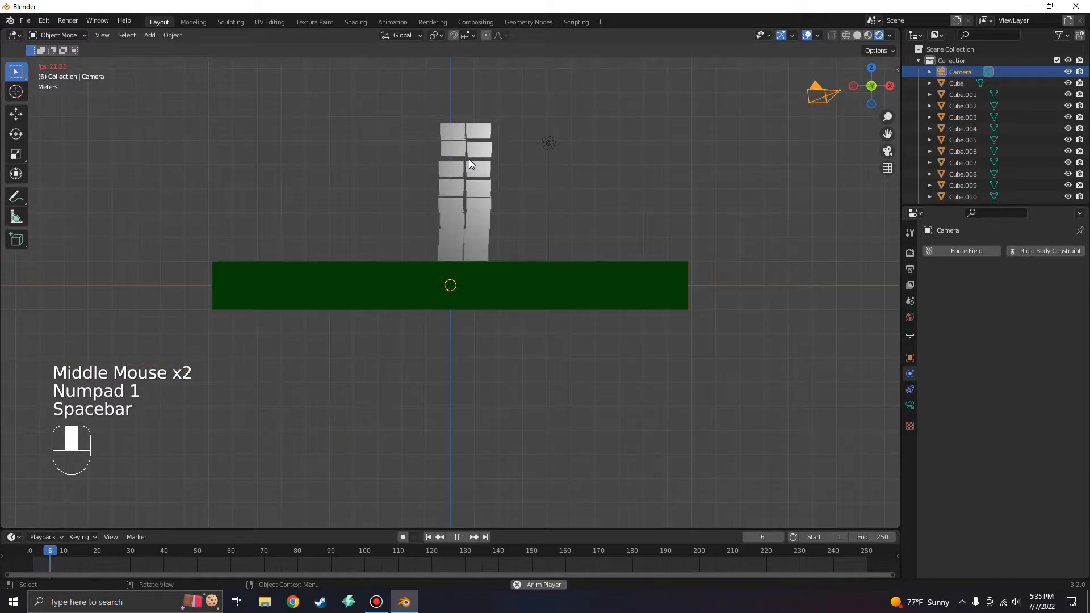
{"action": "left_click", "coordinate": [31, 552]}
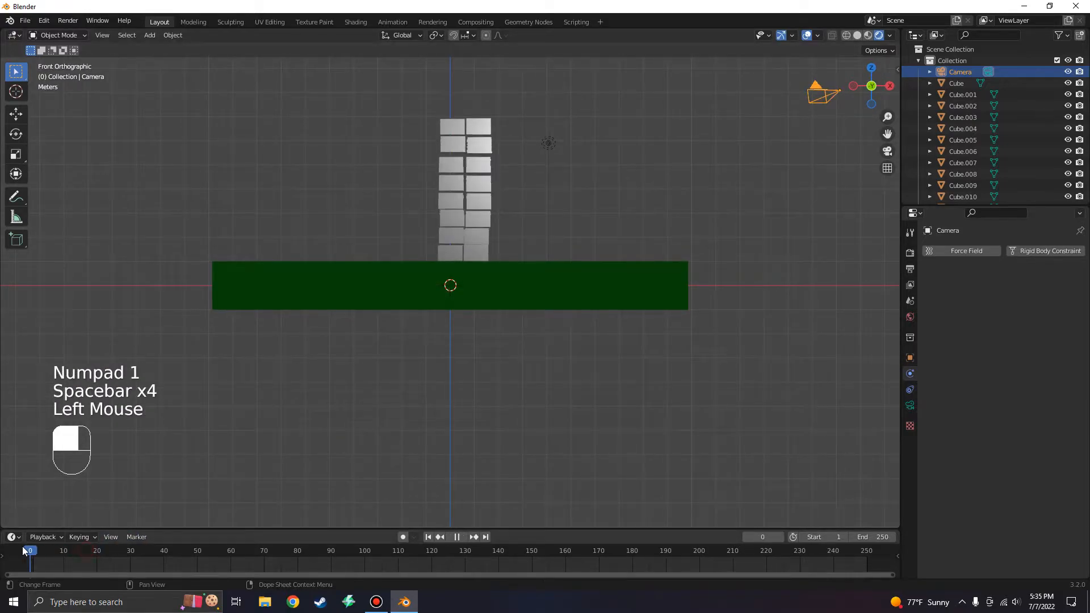
Create a new material with an orange base color on the top-left block of the tower
{"action": "left_click_drag", "start_coordinate": [404, 94], "coordinate": [498, 255], "text": "shift"}
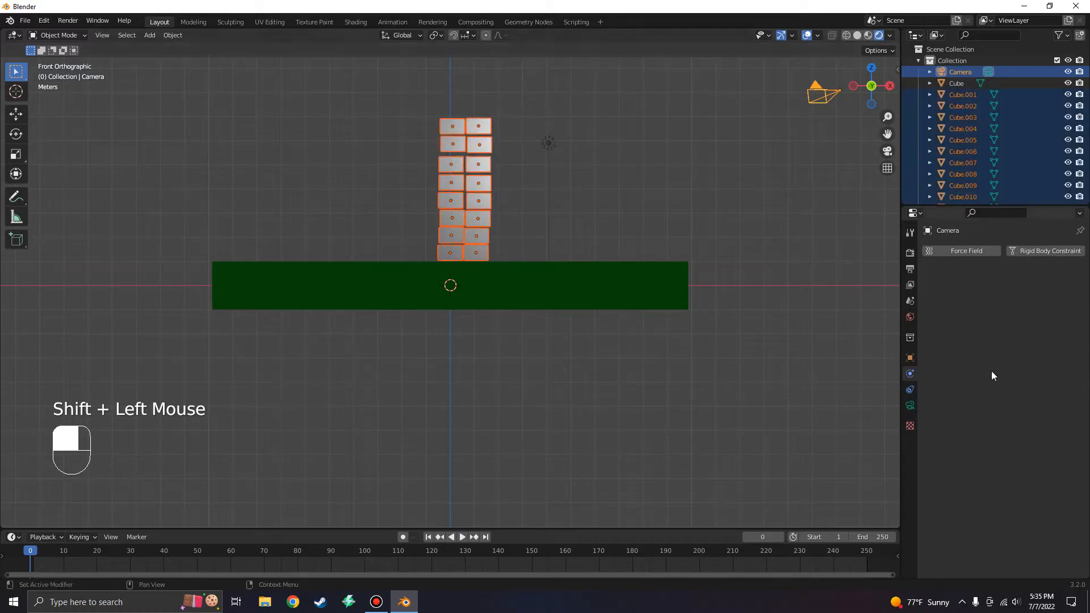
{"action": "left_click", "coordinate": [727, 142]}
{"action": "double_click", "coordinate": [453, 126]}
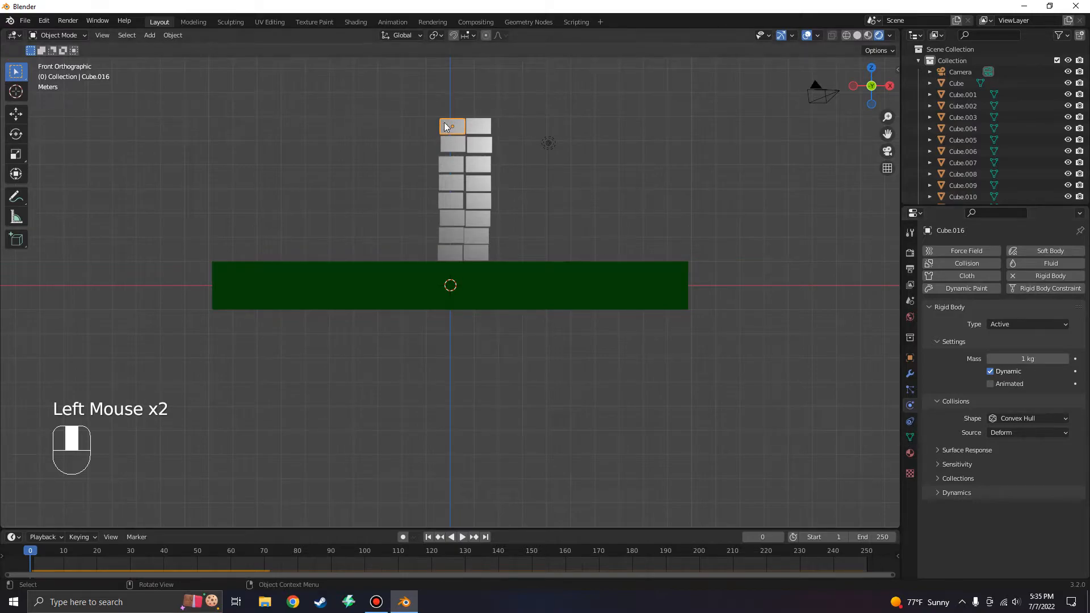
{"action": "left_click", "coordinate": [911, 453]}
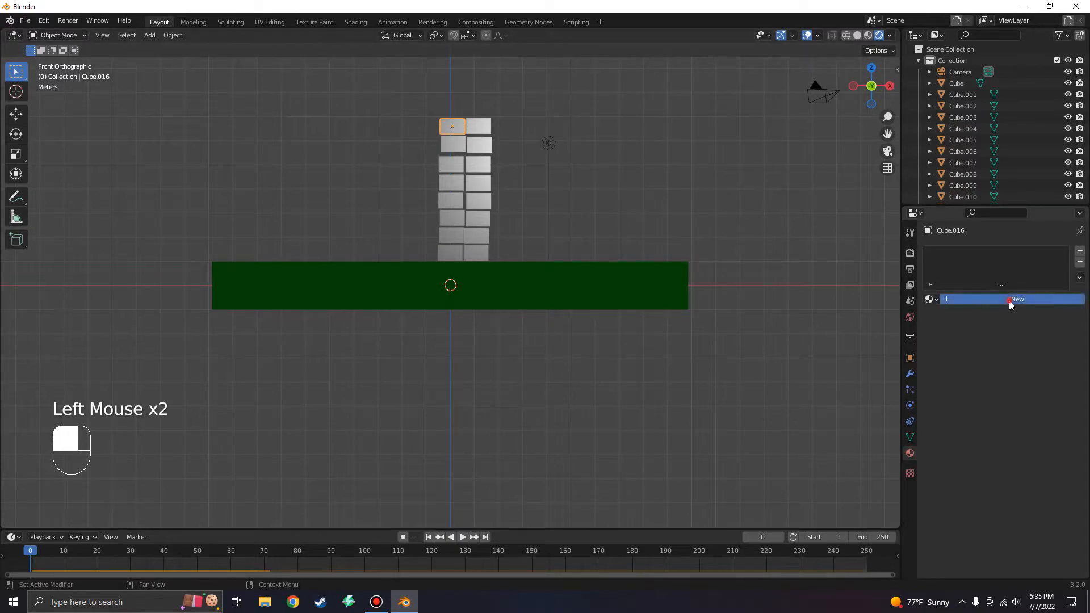
{"action": "left_click", "coordinate": [1009, 301]}
{"action": "left_click", "coordinate": [1014, 421]}
{"action": "left_click_drag", "start_coordinate": [1011, 333], "coordinate": [984, 333]}
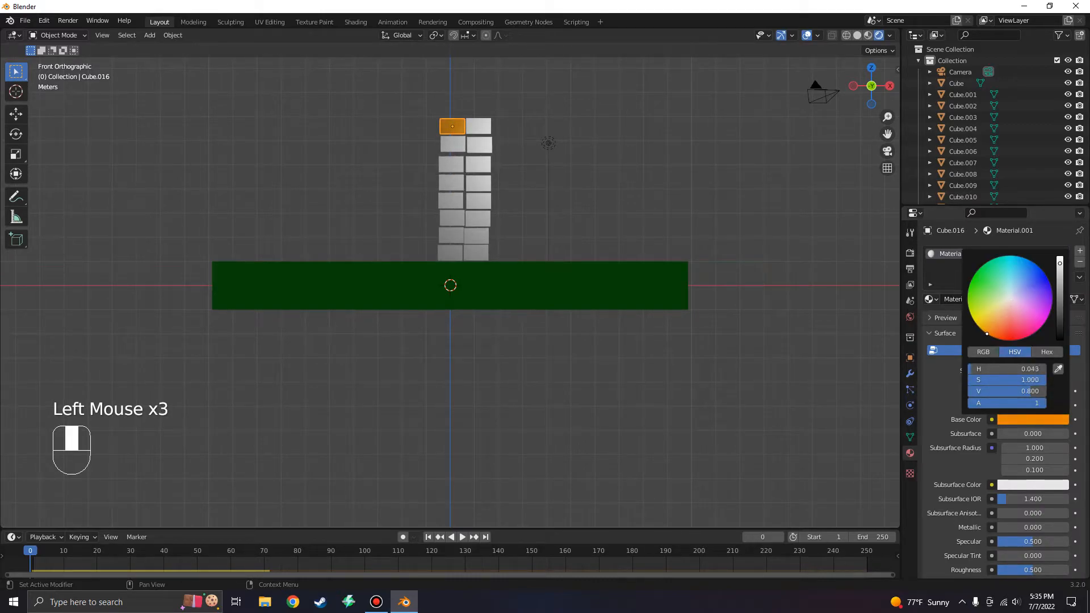
Assign the orange Material.001 to the other block in the tower's top row
{"action": "middle_click_drag", "start_coordinate": [699, 214], "coordinate": [641, 217]}
{"action": "scroll", "coordinate": [520, 128], "scroll_direction": "up", "scroll_amount": 2}
{"action": "middle_click_drag", "start_coordinate": [521, 127], "coordinate": [454, 103]}
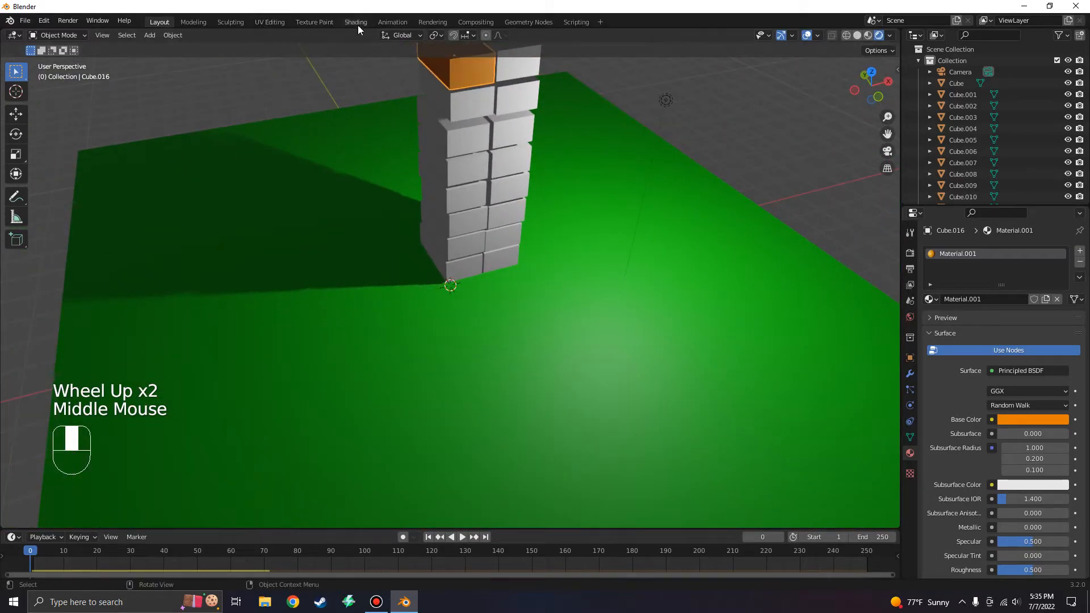
{"action": "scroll", "coordinate": [545, 113], "scroll_direction": "down", "scroll_amount": 1}
{"action": "middle_click_drag", "start_coordinate": [551, 114], "coordinate": [483, 86]}
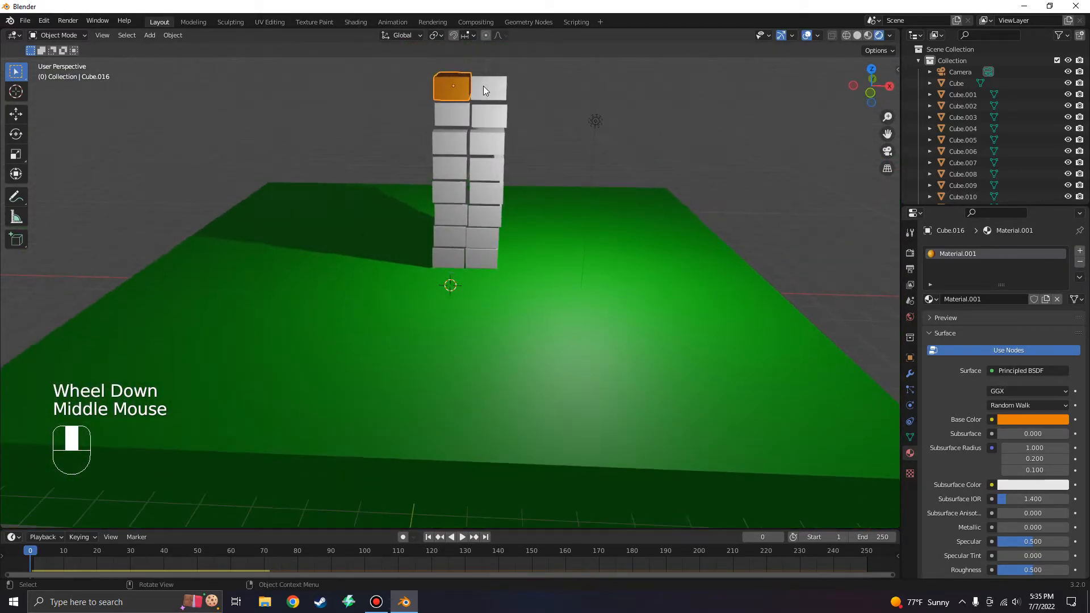
{"action": "left_click", "coordinate": [483, 86]}
{"action": "left_click", "coordinate": [930, 300]}
{"action": "left_click", "coordinate": [965, 328]}
Assign Material.001 to both blocks in the second row from the top
{"action": "left_click", "coordinate": [453, 112]}
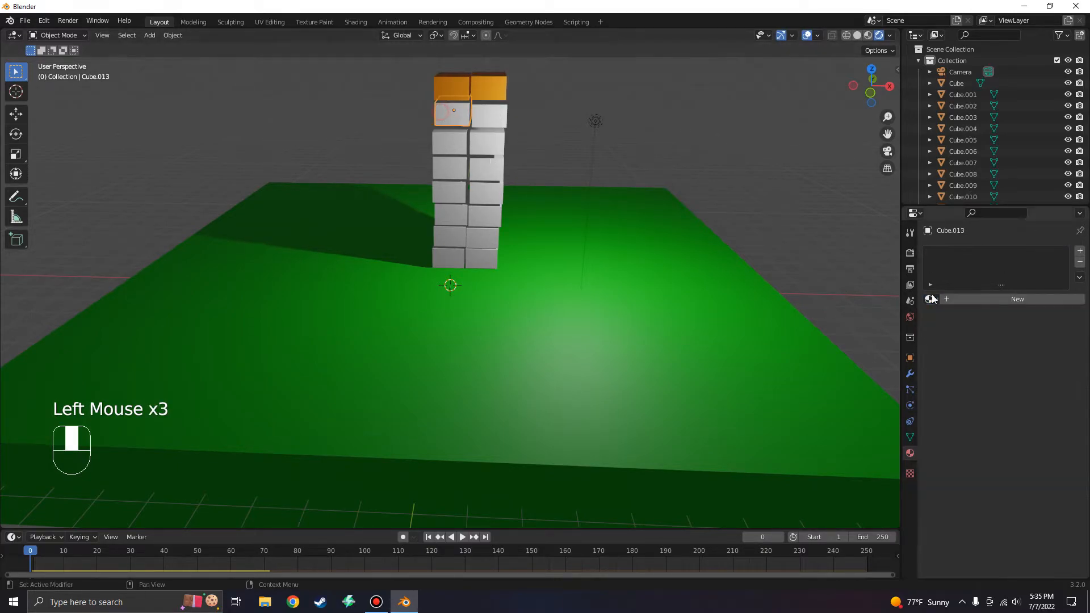
{"action": "left_click", "coordinate": [930, 300]}
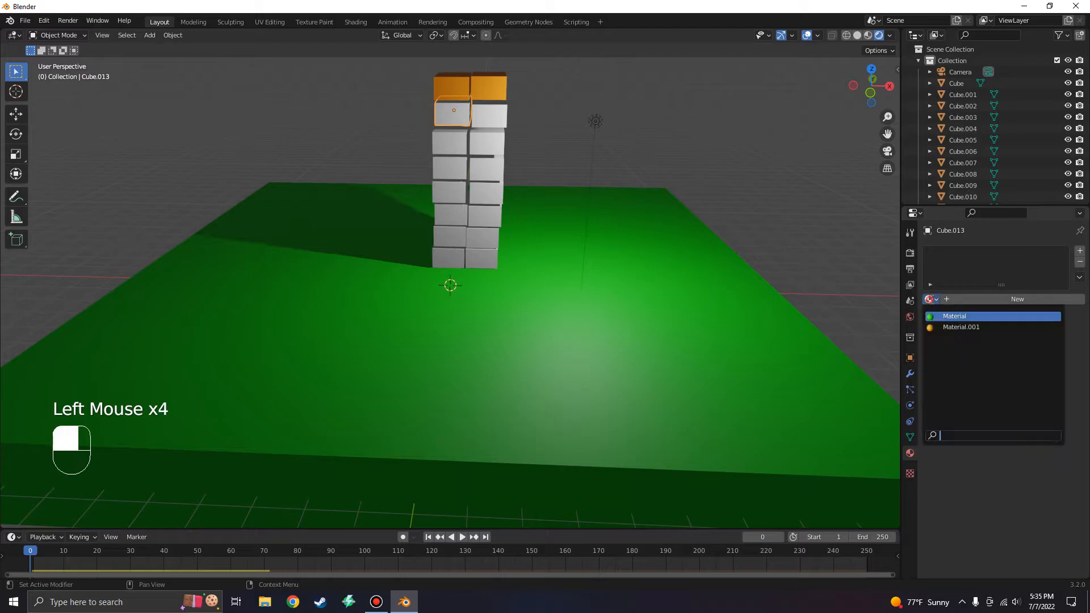
{"action": "left_click", "coordinate": [965, 328]}
{"action": "left_click", "coordinate": [485, 113]}
{"action": "left_click", "coordinate": [930, 299]}
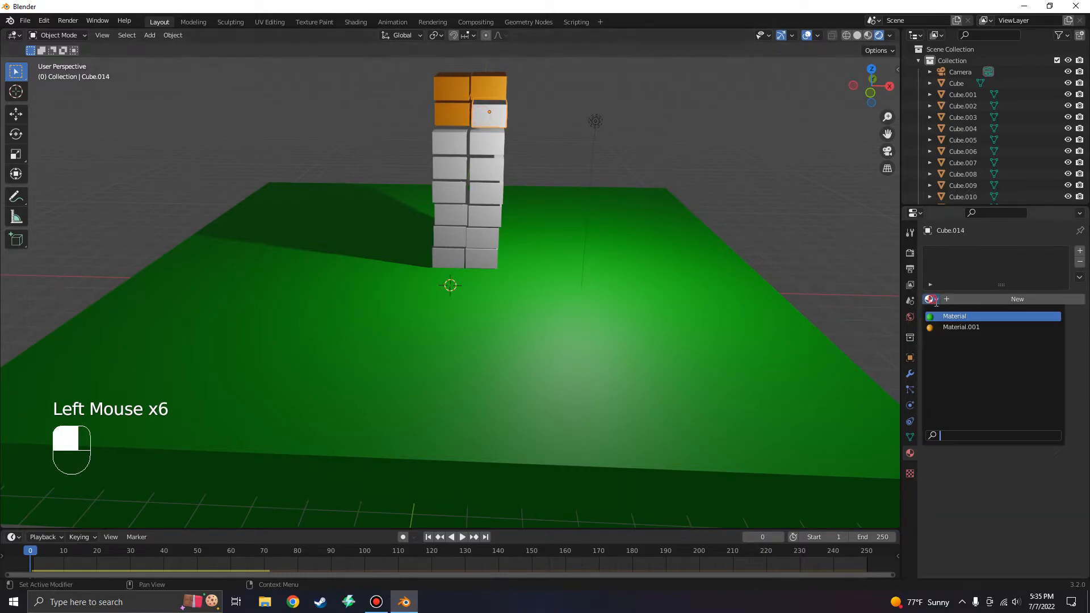
{"action": "left_click", "coordinate": [965, 328]}
Assign Material.001 to the blocks in the third and fourth rows from the top
{"action": "left_click", "coordinate": [451, 138]}
{"action": "left_click_drag", "start_coordinate": [930, 299], "coordinate": [965, 328]}
{"action": "left_click", "coordinate": [487, 139]}
{"action": "left_click", "coordinate": [436, 172]}
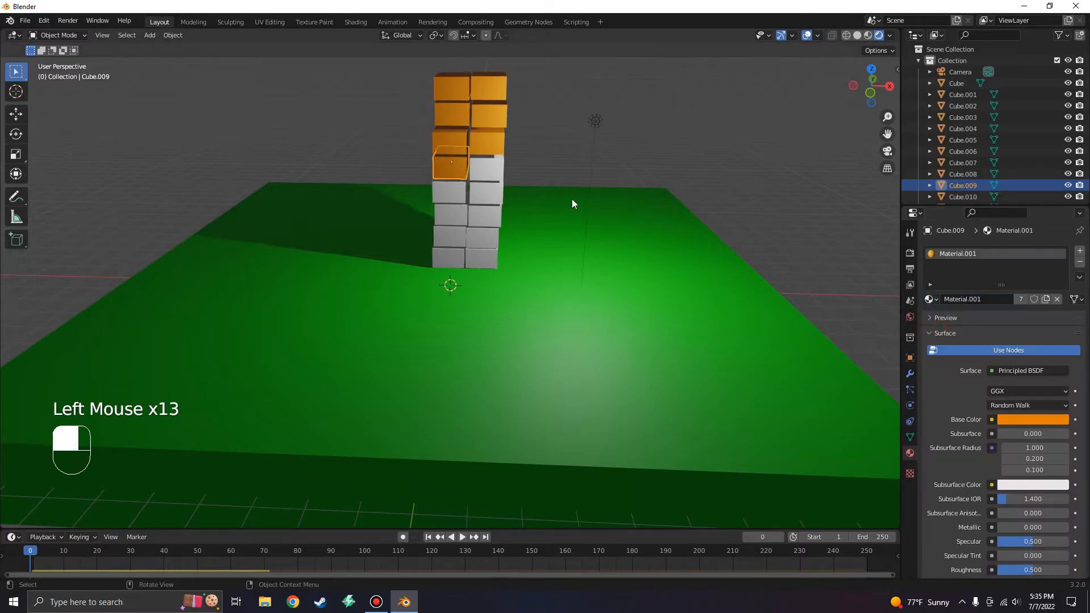
{"action": "left_click", "coordinate": [483, 168]}
{"action": "left_click_drag", "start_coordinate": [930, 300], "coordinate": [947, 324]}
Assign Material.001 to all remaining white blocks in the tower's four lowest rows
{"action": "left_click", "coordinate": [453, 194]}
{"action": "left_click", "coordinate": [486, 195]}
{"action": "left_click", "coordinate": [454, 210]}
{"action": "left_click", "coordinate": [499, 216]}
{"action": "left_click", "coordinate": [452, 236]}
{"action": "left_click", "coordinate": [484, 237]}
{"action": "left_click", "coordinate": [446, 254]}
{"action": "left_click", "coordinate": [947, 327]}
{"action": "left_click", "coordinate": [495, 257]}
Play the simulation briefly to check the orange tower and return to frame 0
{"action": "middle_click_drag", "start_coordinate": [552, 181], "coordinate": [509, 171]}
{"action": "key", "text": "space"}
{"action": "key", "text": "space"}
{"action": "left_click", "coordinate": [30, 550]}
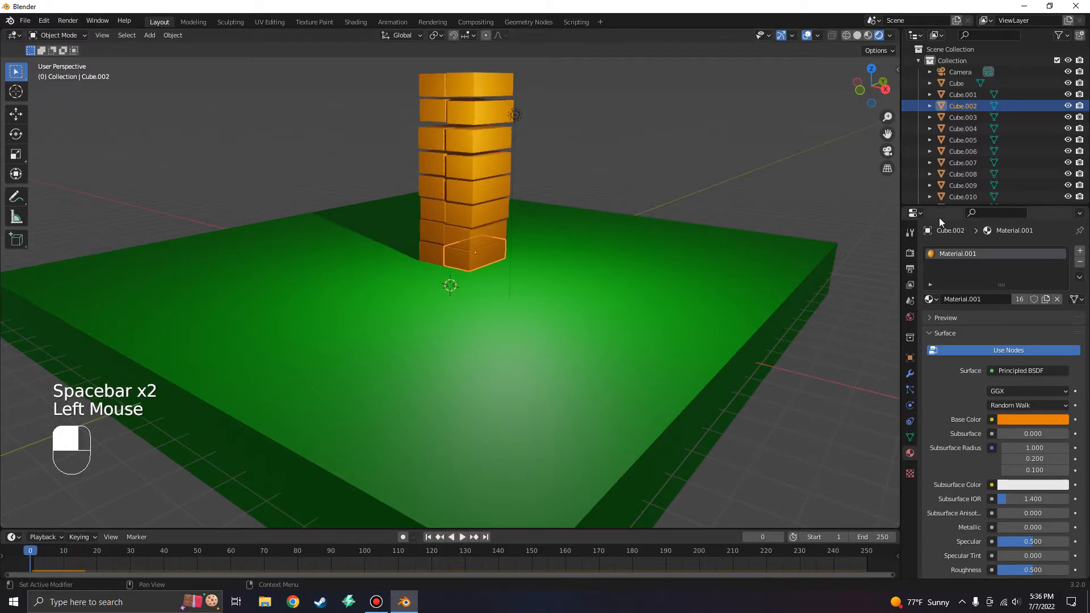
Add a UV sphere and move it up along the Z axis to a position above the tower
{"action": "key", "text": "shift+a"}
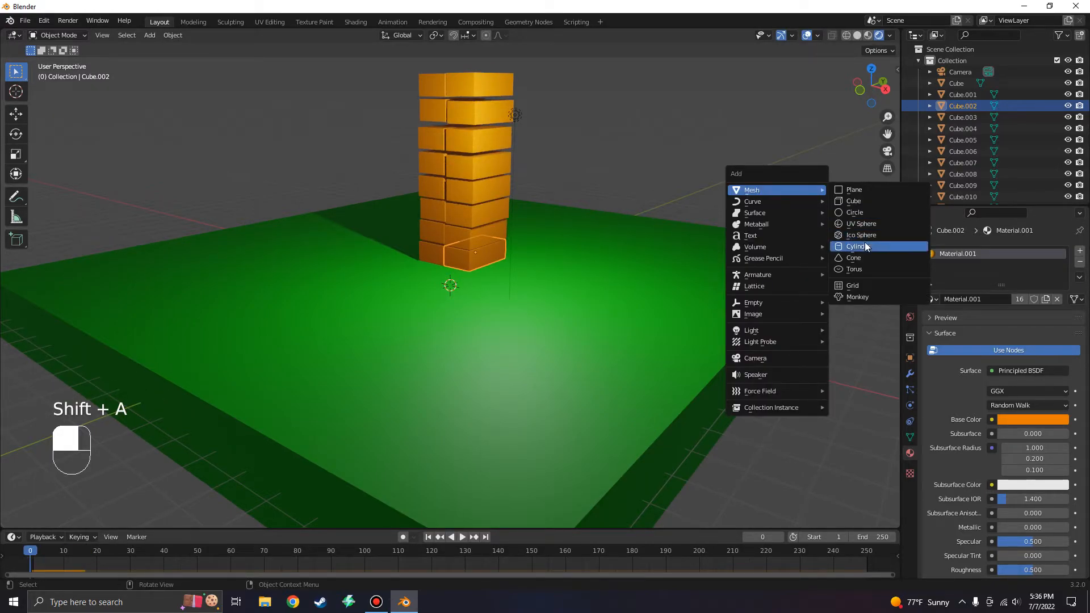
{"action": "left_click", "coordinate": [858, 223]}
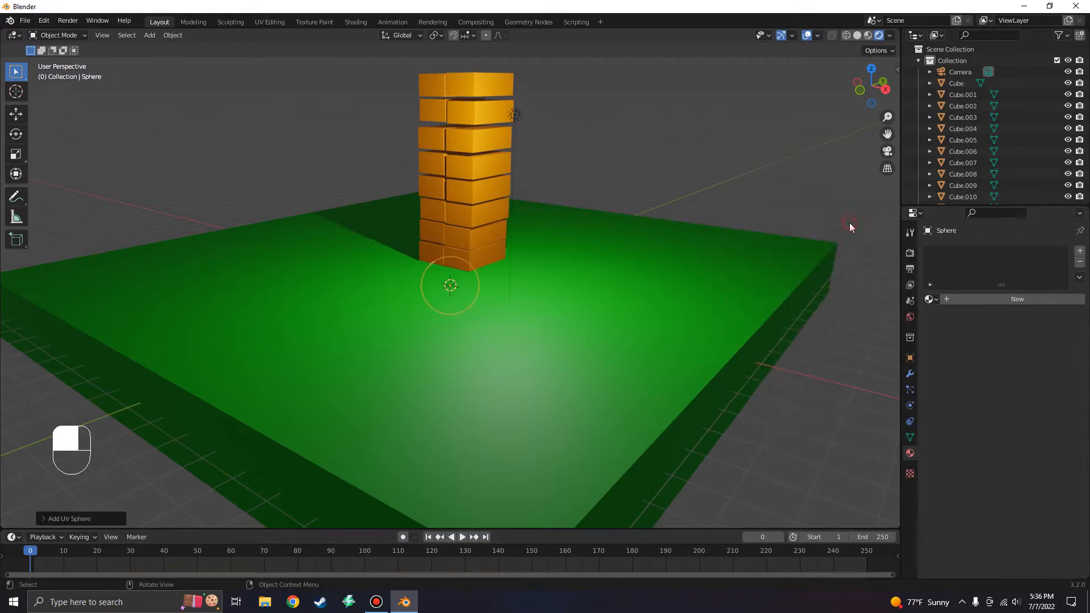
{"action": "key", "text": "g"}
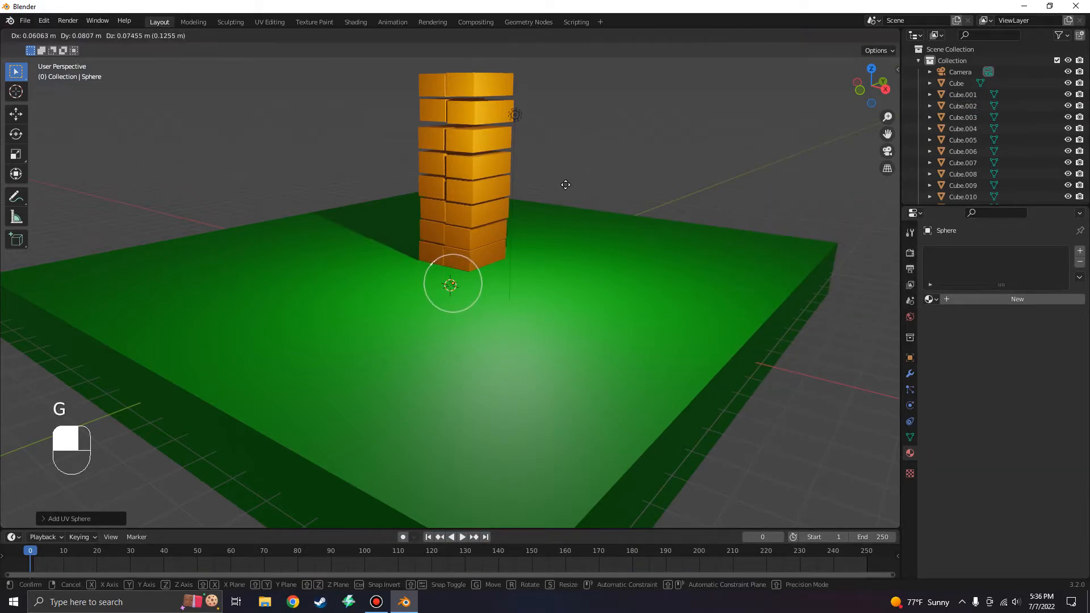
{"action": "key", "text": "z"}
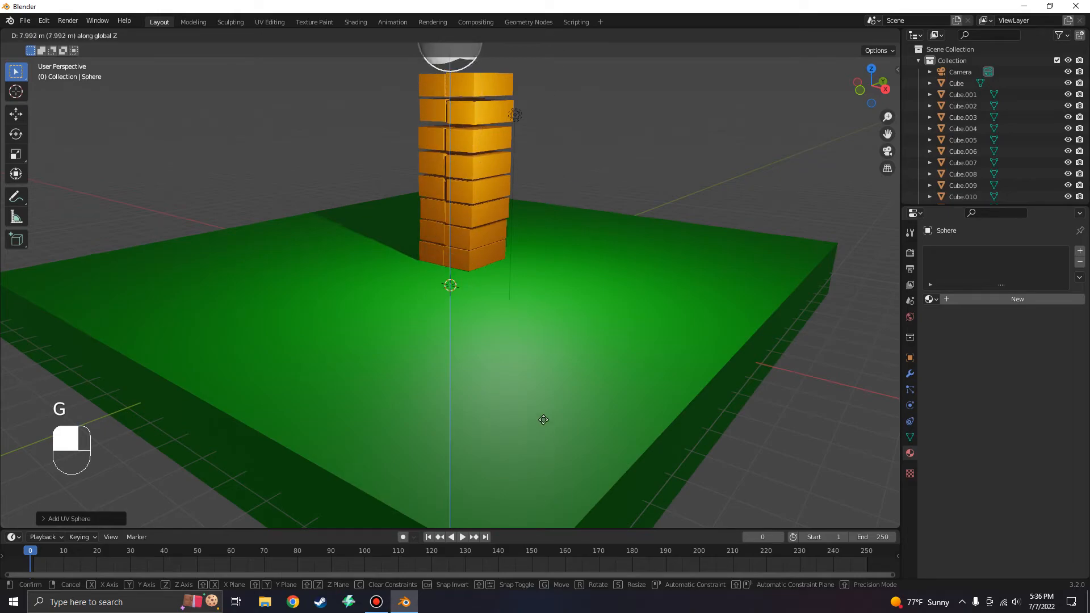
{"action": "left_click", "coordinate": [542, 402]}
Apply smooth shading to the sphere above the tower
{"action": "scroll", "coordinate": [542, 401], "scroll_direction": "down", "scroll_amount": 2}
{"action": "middle_click_drag", "start_coordinate": [523, 374], "coordinate": [559, 342], "text": "shift"}
{"action": "middle_click_drag", "start_coordinate": [543, 213], "coordinate": [479, 193], "text": "shift"}
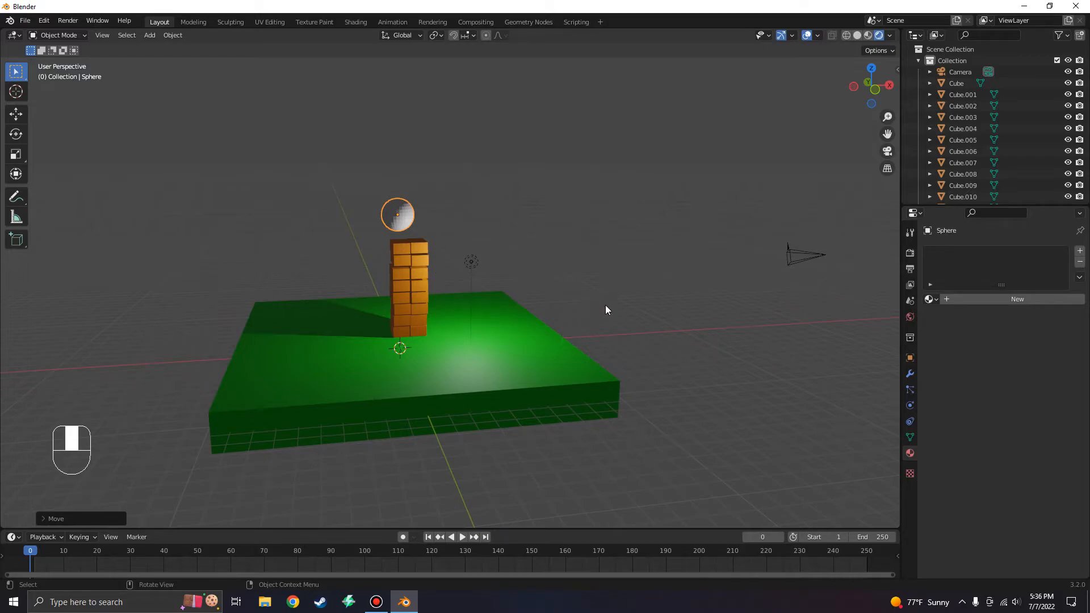
{"action": "middle_click_drag", "start_coordinate": [397, 238], "coordinate": [430, 176]}
{"action": "scroll", "coordinate": [517, 277], "scroll_direction": "up", "scroll_amount": 2}
{"action": "middle_click_drag", "start_coordinate": [516, 277], "coordinate": [446, 190], "text": "shift"}
{"action": "scroll", "coordinate": [446, 190], "scroll_direction": "up", "scroll_amount": 2}
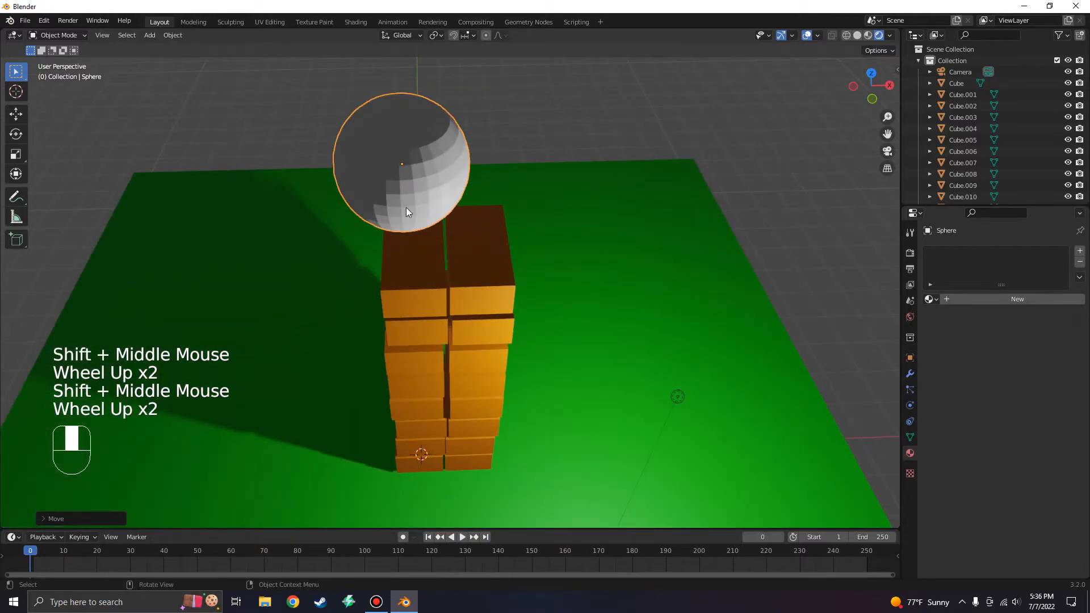
{"action": "scroll", "coordinate": [490, 250], "scroll_direction": "down", "scroll_amount": 1}
{"action": "middle_click_drag", "start_coordinate": [490, 251], "coordinate": [490, 217]}
{"action": "scroll", "coordinate": [434, 165], "scroll_direction": "up", "scroll_amount": 2}
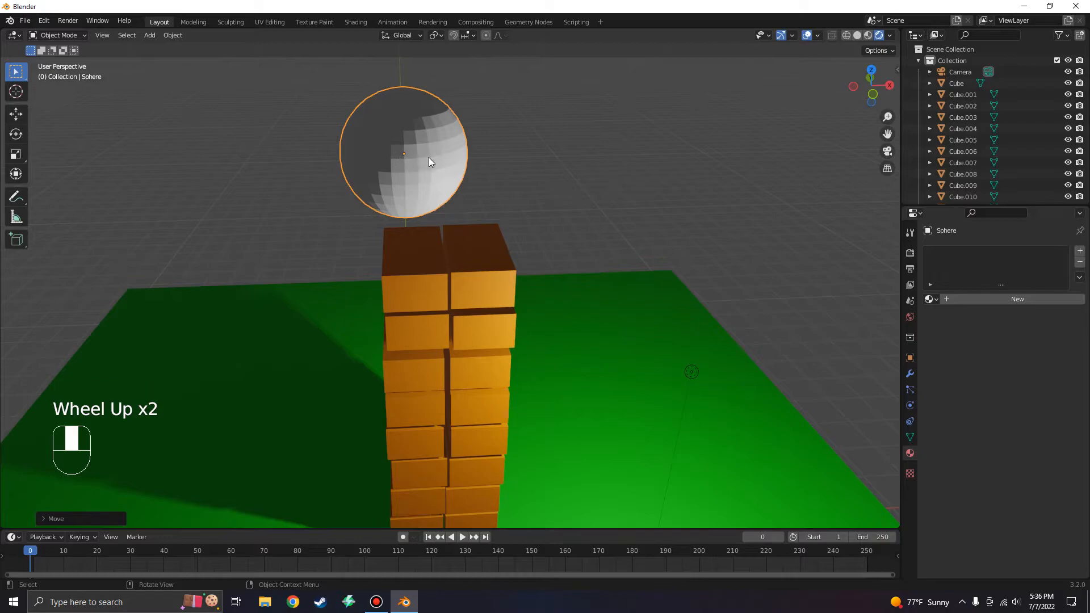
{"action": "right_click", "coordinate": [429, 159]}
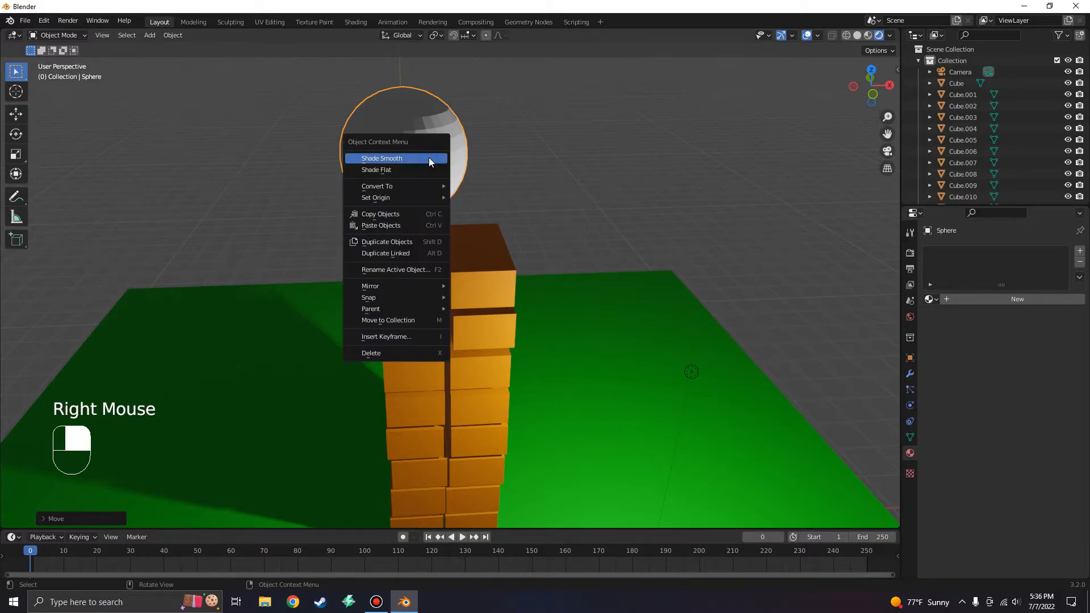
{"action": "left_click", "coordinate": [428, 157]}
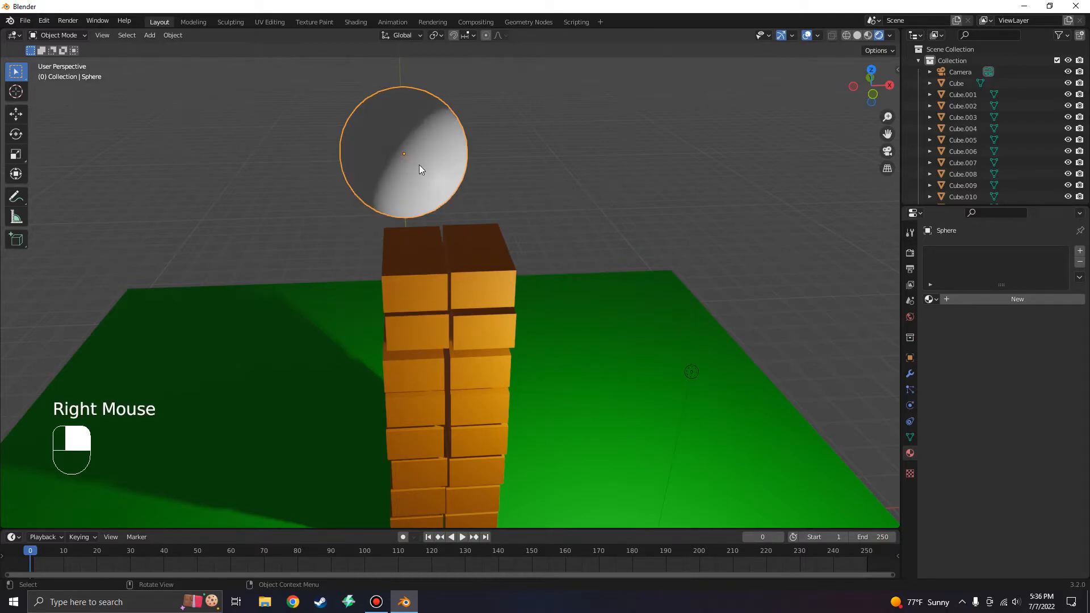
Add a Subdivision Surface modifier to the sphere and set its viewport levels to 2
{"action": "left_click", "coordinate": [910, 377]}
{"action": "left_click", "coordinate": [944, 250]}
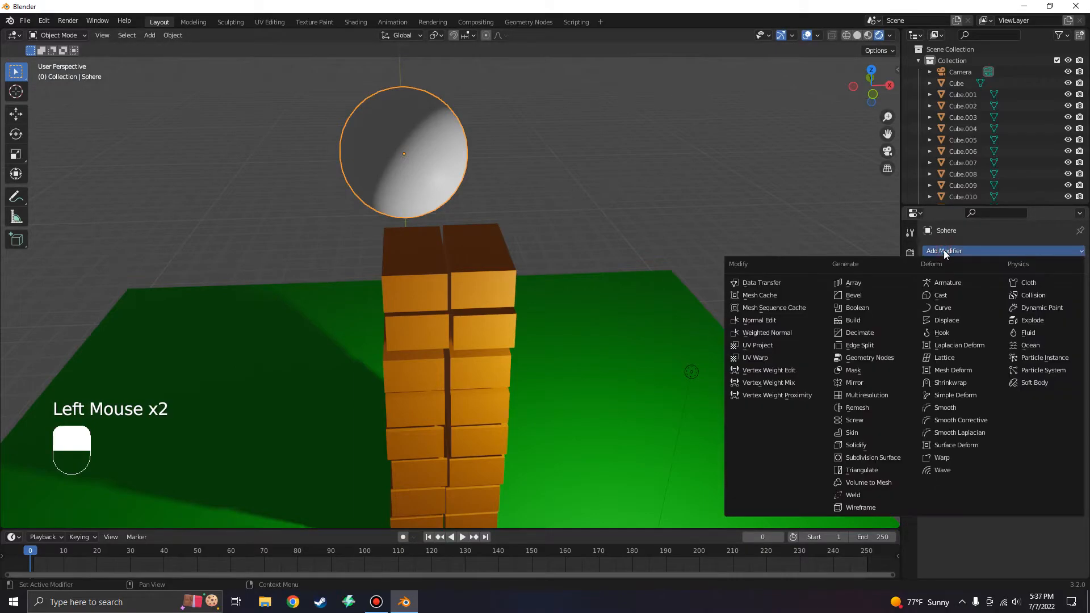
{"action": "left_click", "coordinate": [934, 251]}
{"action": "left_click", "coordinate": [860, 457]}
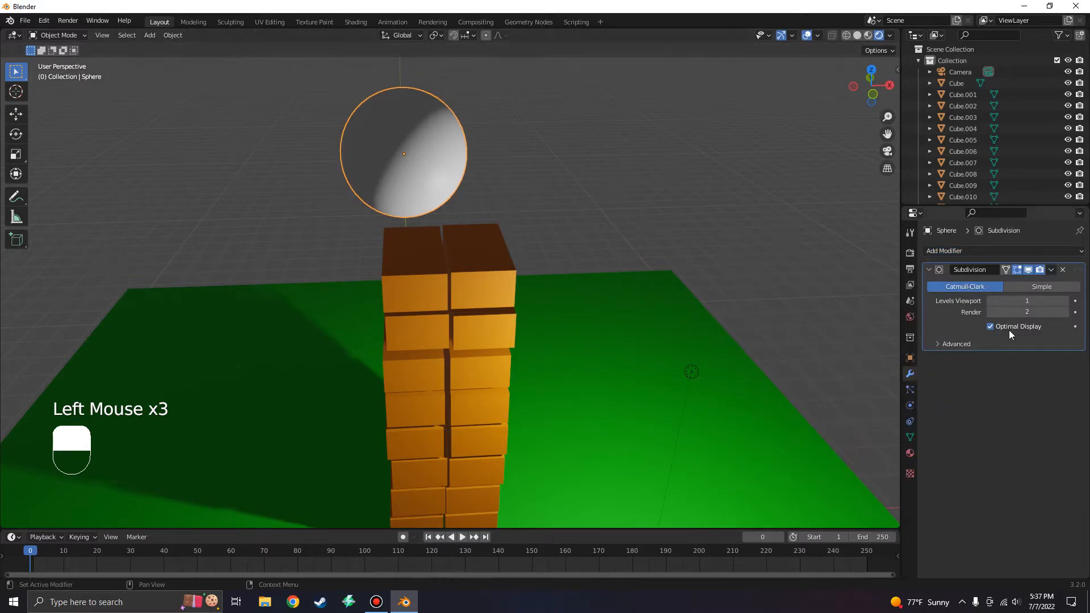
{"action": "left_click", "coordinate": [1029, 301]}
{"action": "left_click_drag", "start_coordinate": [1029, 302], "coordinate": [1045, 302]}
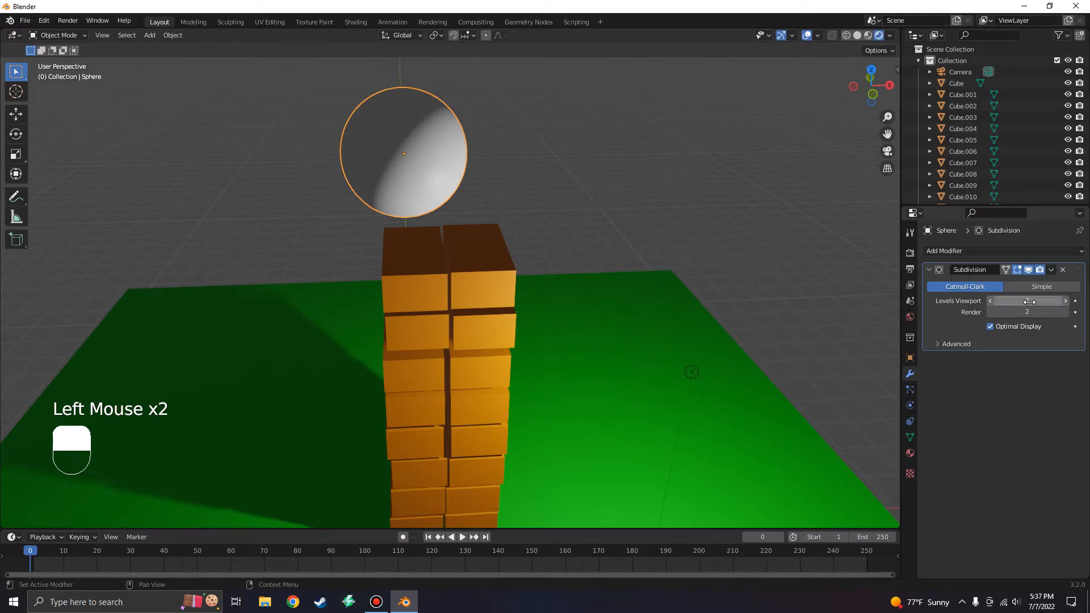
{"action": "left_click", "coordinate": [659, 196]}
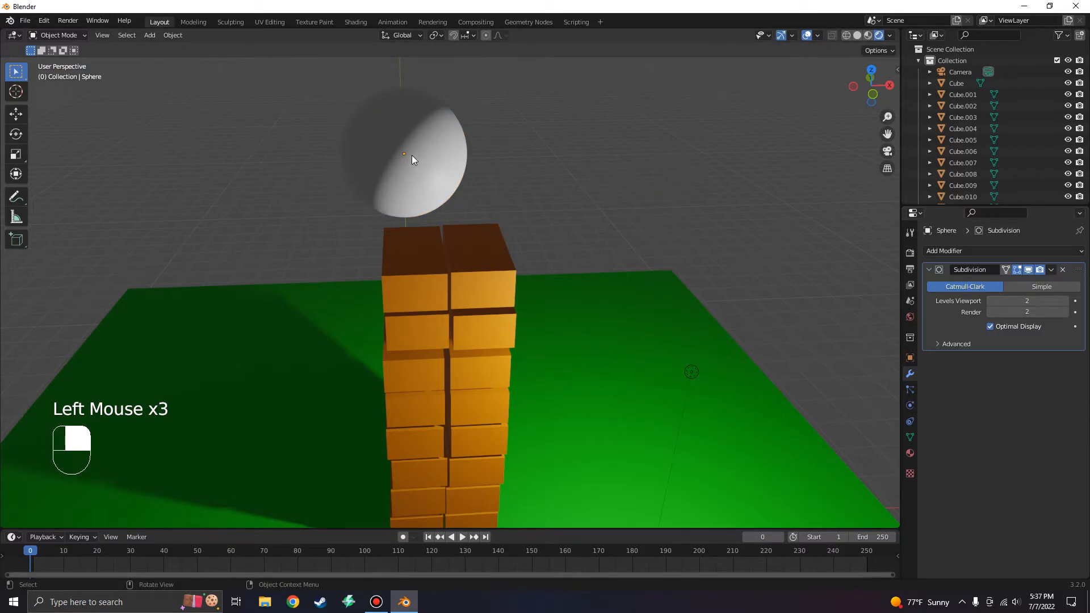
Give the sphere a new material with a saturated red base color
{"action": "left_click", "coordinate": [430, 159]}
{"action": "left_click", "coordinate": [910, 453]}
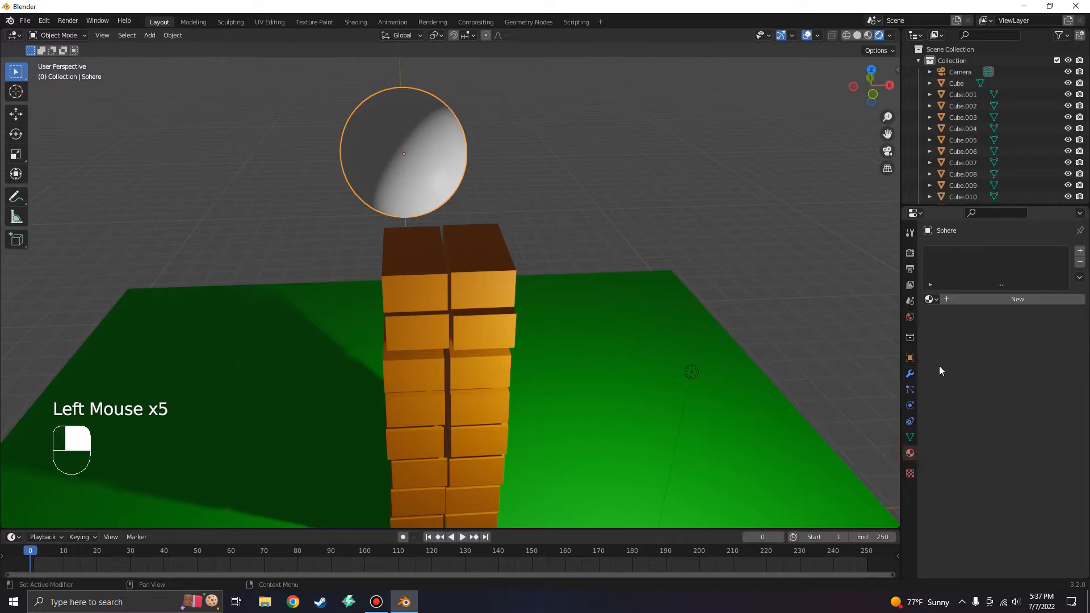
{"action": "left_click", "coordinate": [960, 299]}
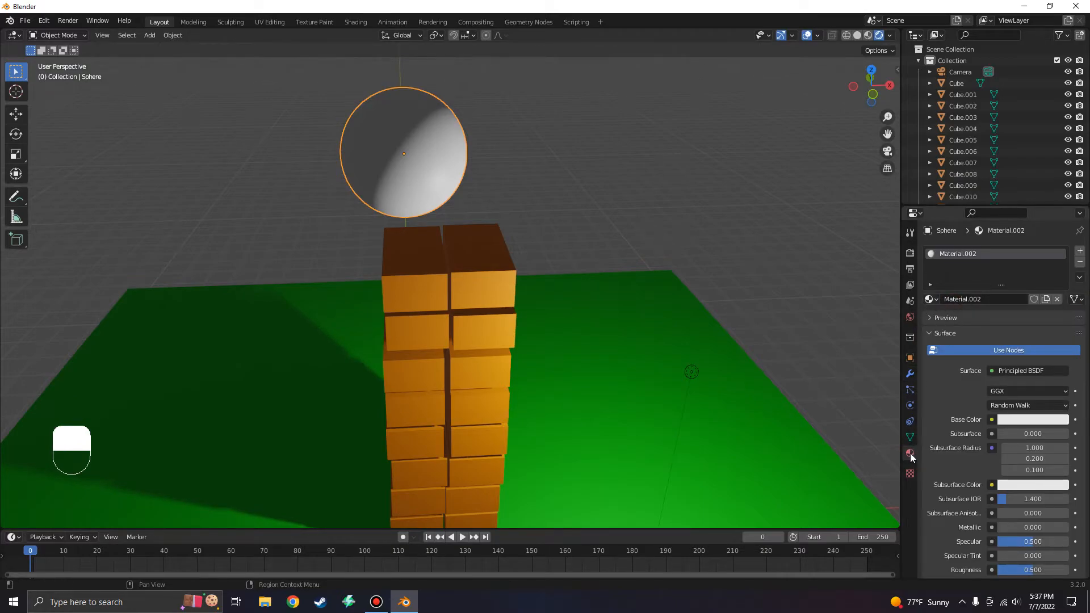
{"action": "left_click", "coordinate": [1022, 419]}
{"action": "left_click", "coordinate": [1009, 342]}
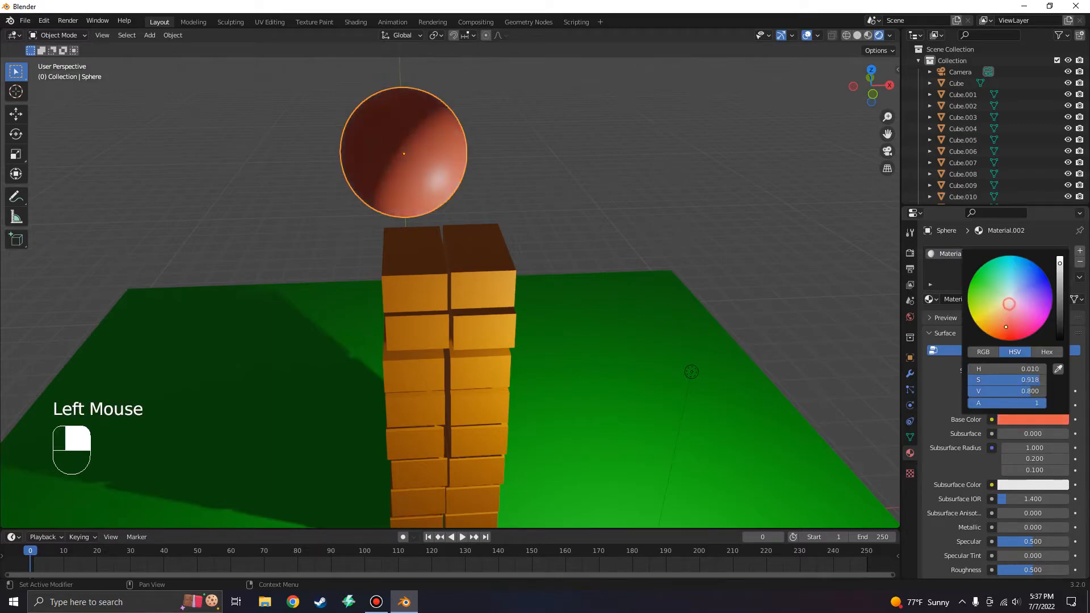
{"action": "scroll", "coordinate": [502, 174], "scroll_direction": "down", "scroll_amount": 1}
{"action": "middle_click_drag", "start_coordinate": [502, 174], "coordinate": [464, 168]}
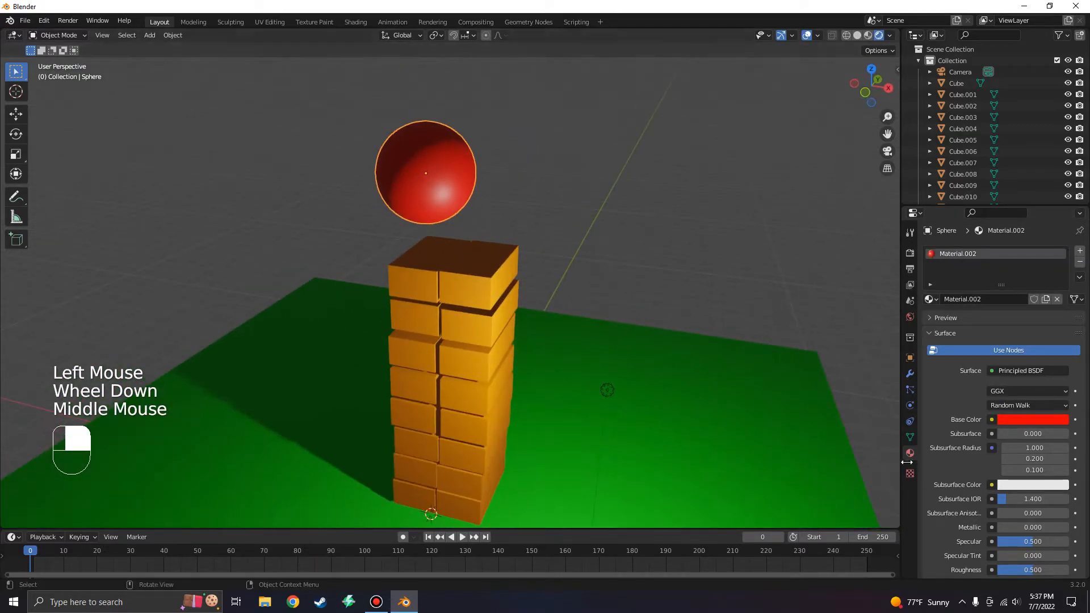
Set the Metallic value of the sphere's red material to 1.000
{"action": "scroll", "coordinate": [950, 489], "scroll_direction": "down", "scroll_amount": 2}
{"action": "scroll", "coordinate": [949, 490], "scroll_direction": "down", "scroll_amount": 2}
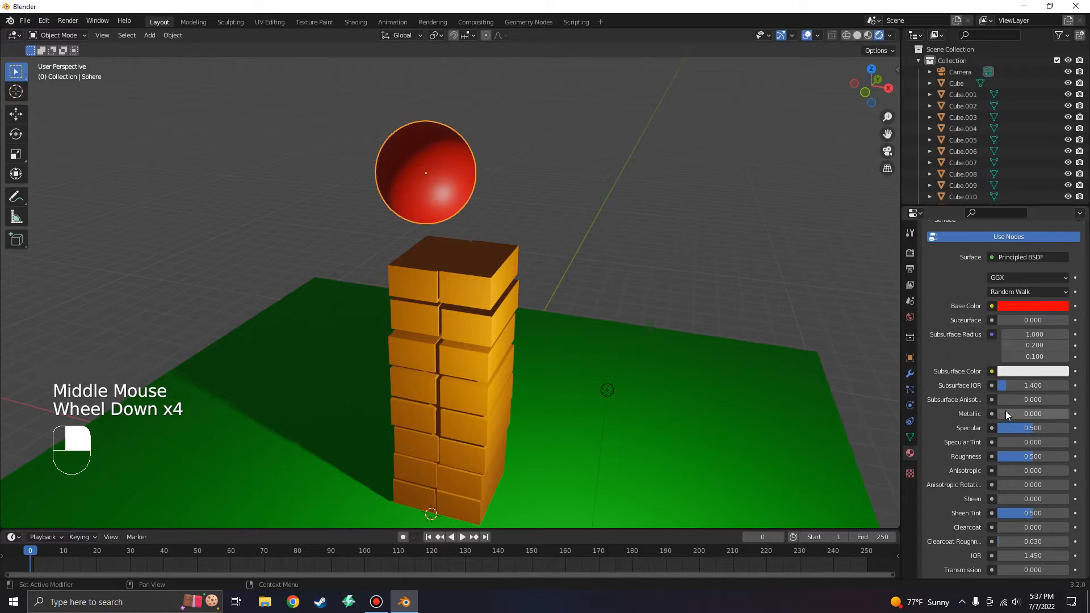
{"action": "left_click_drag", "start_coordinate": [1003, 420], "coordinate": [1067, 414]}
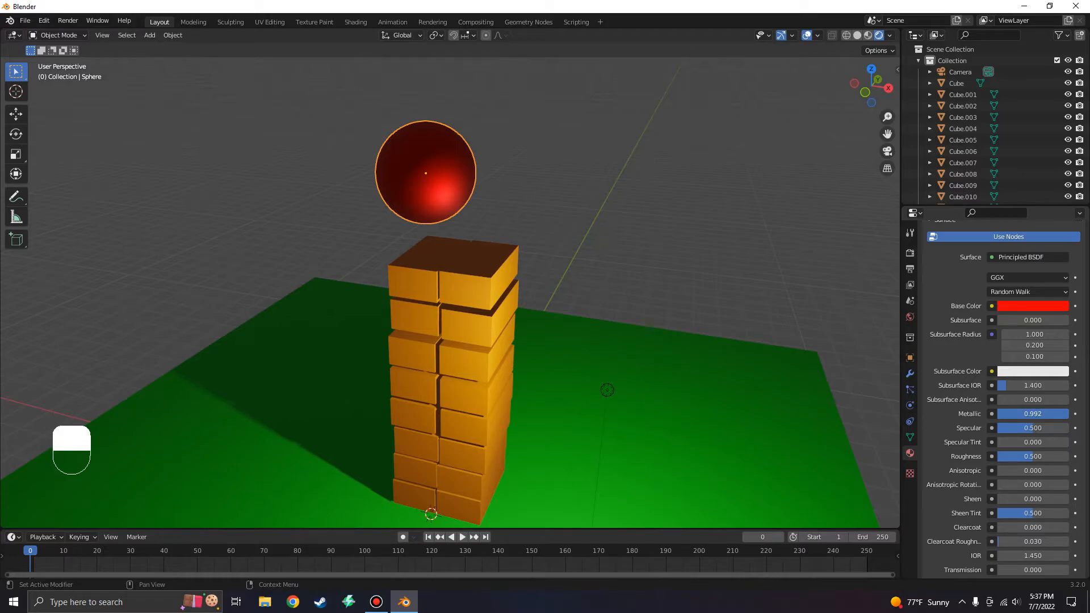
{"action": "middle_click_drag", "start_coordinate": [536, 214], "coordinate": [525, 256]}
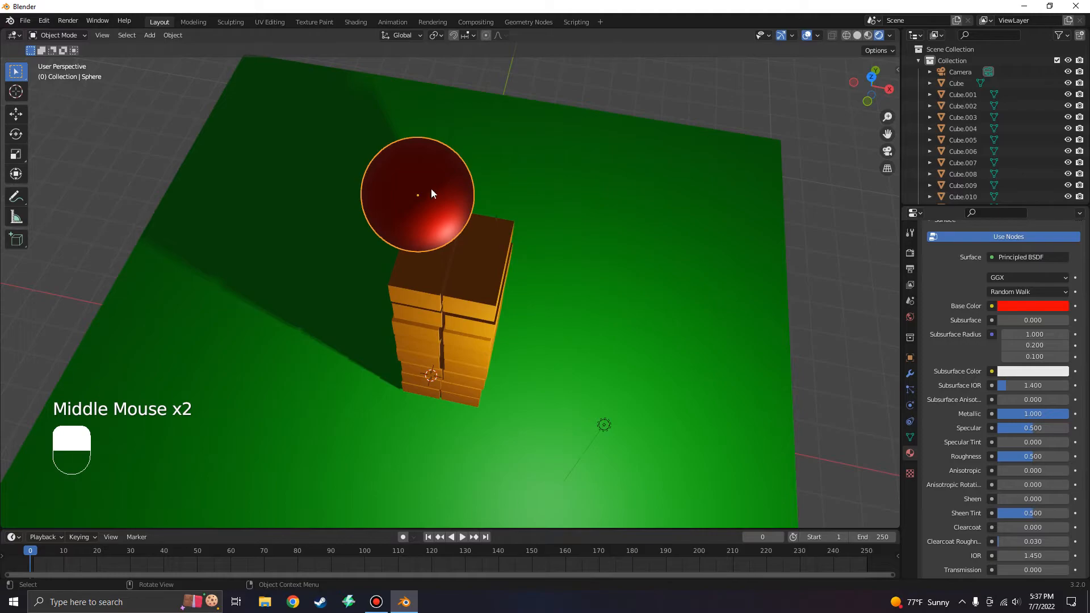
Center the sphere over the orange tower and raise it along the Z axis well above the top blocks
{"action": "key", "text": "g"}
{"action": "left_click", "coordinate": [458, 202]}
{"action": "middle_click_drag", "start_coordinate": [457, 202], "coordinate": [449, 141]}
{"action": "scroll", "coordinate": [451, 146], "scroll_direction": "down", "scroll_amount": 1}
{"action": "key", "text": "g"}
{"action": "key", "text": "z"}
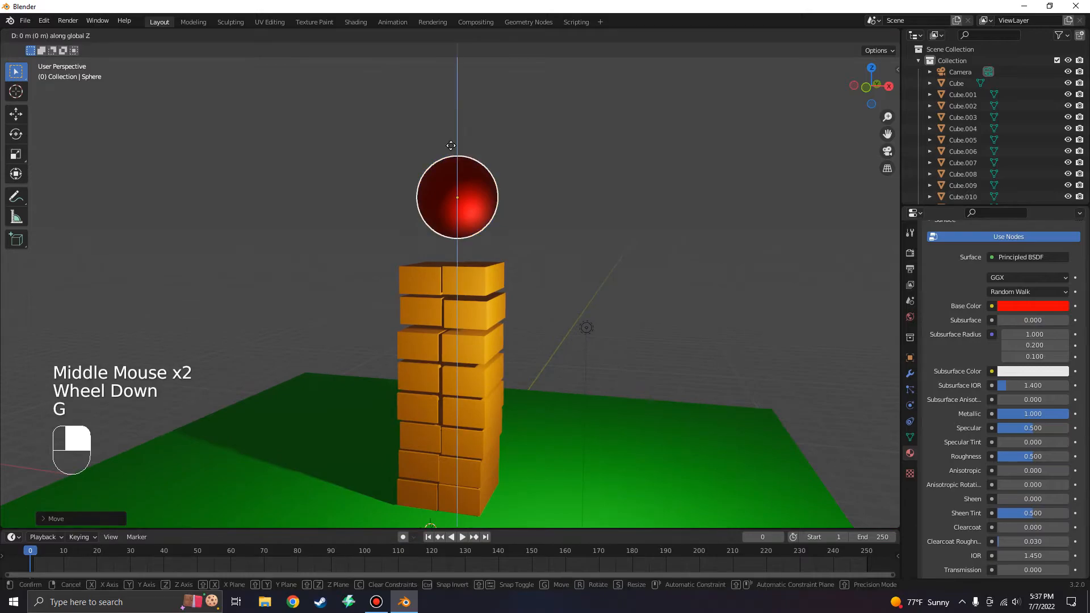
{"action": "left_click", "coordinate": [457, 395]}
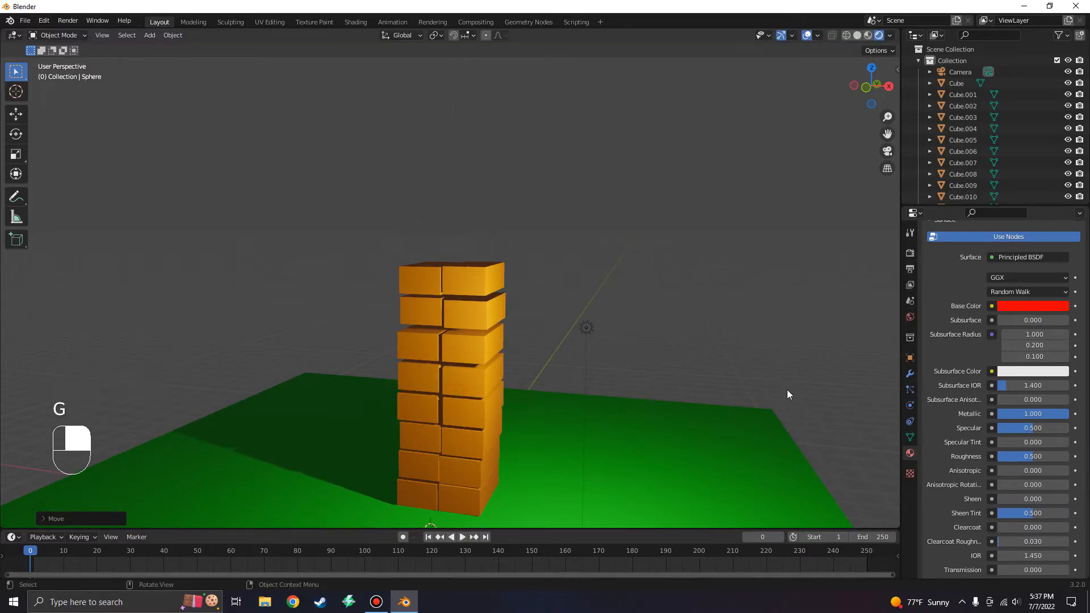
Add an active rigid body to the red sphere and deselect it
{"action": "left_click", "coordinate": [911, 405]}
{"action": "left_click", "coordinate": [1049, 276]}
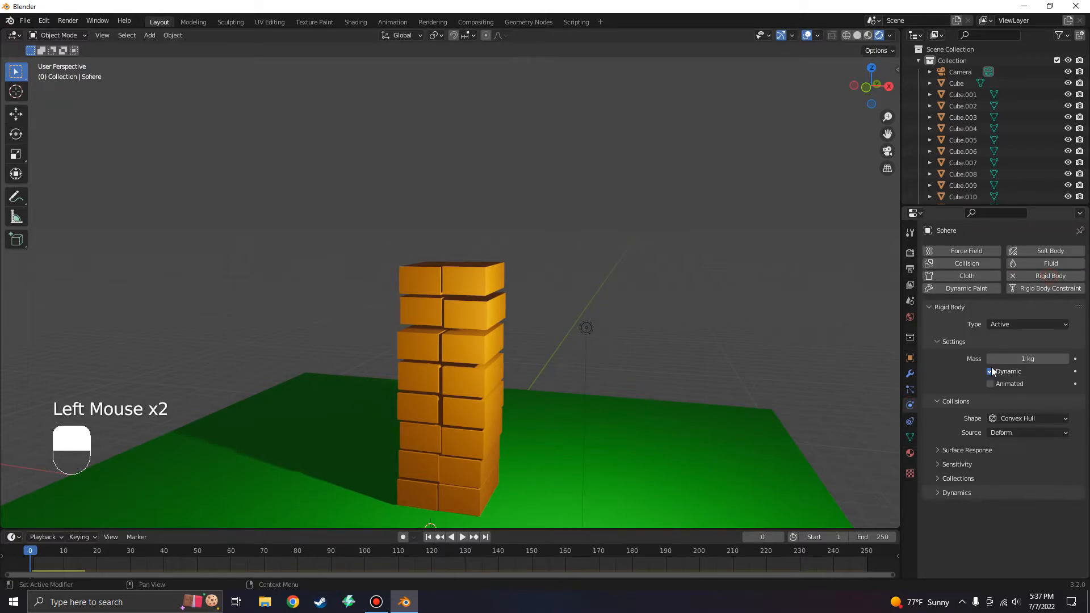
{"action": "left_click", "coordinate": [567, 174]}
Play the simulation to check the sphere dropping onto the tower and return to frame 0
{"action": "scroll", "coordinate": [567, 174], "scroll_direction": "down", "scroll_amount": 2}
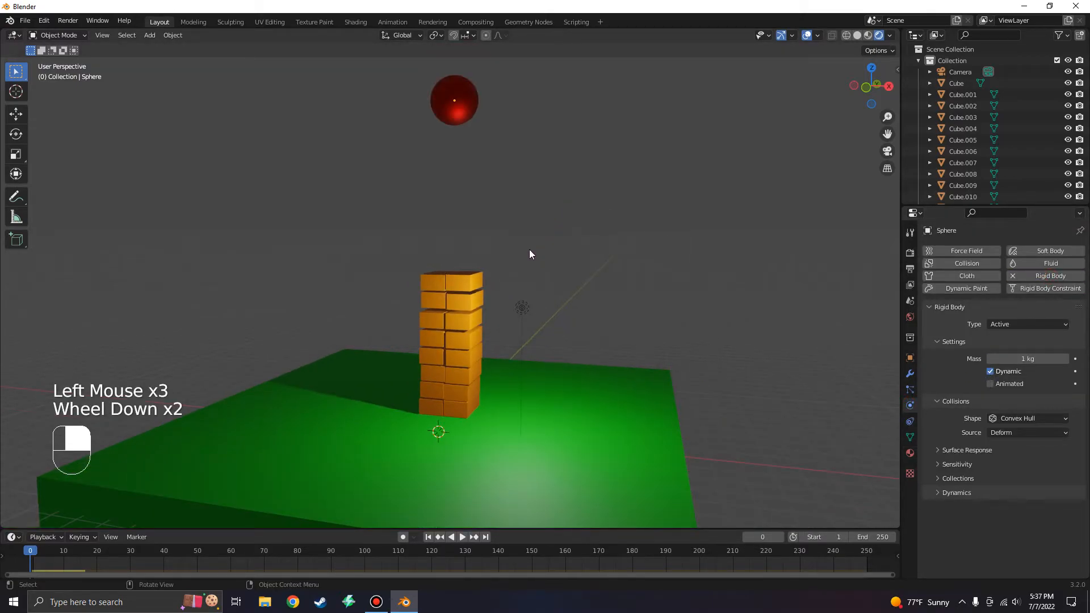
{"action": "key", "text": "space"}
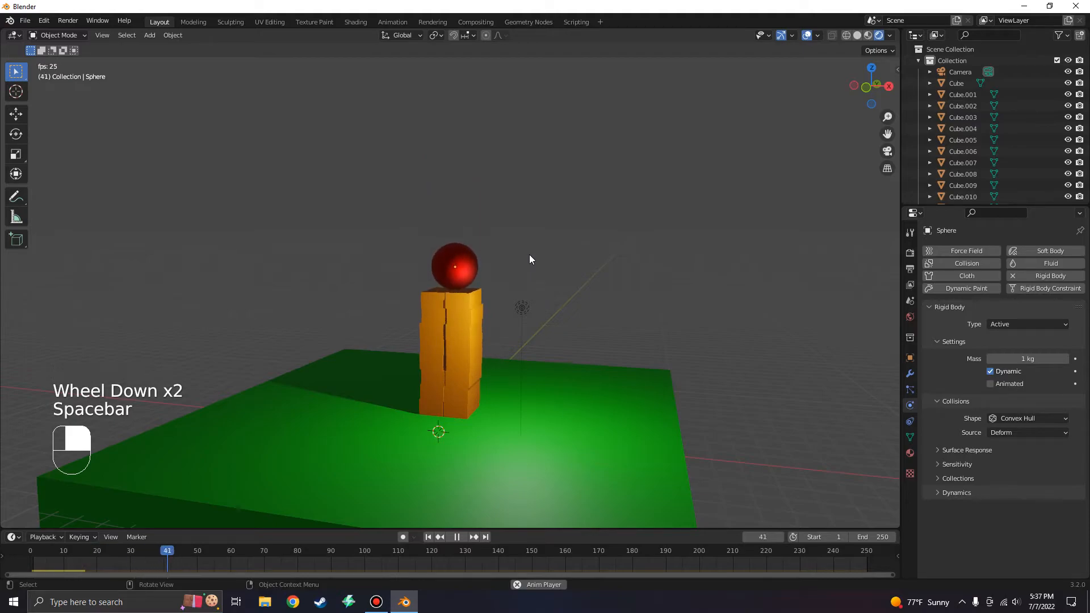
{"action": "key", "text": "space"}
{"action": "left_click_drag", "start_coordinate": [206, 558], "coordinate": [29, 562]}
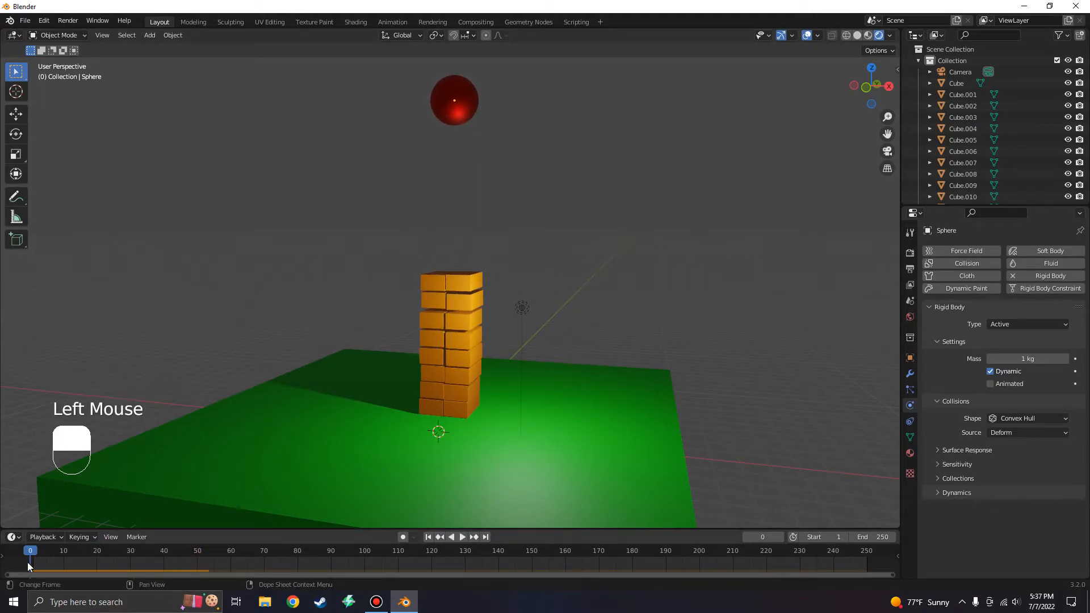
Set the sphere's rigid body mass to 17.7 kg
{"action": "left_click_drag", "start_coordinate": [1001, 359], "coordinate": [1051, 359]}
{"action": "double_click", "coordinate": [1017, 358]}
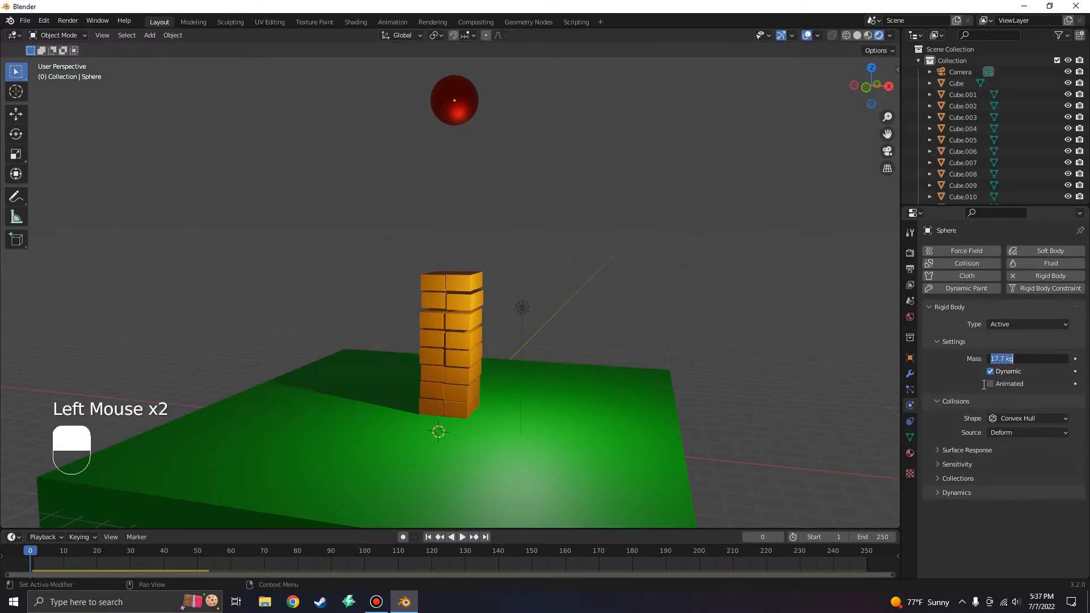
{"action": "left_click", "coordinate": [939, 448]}
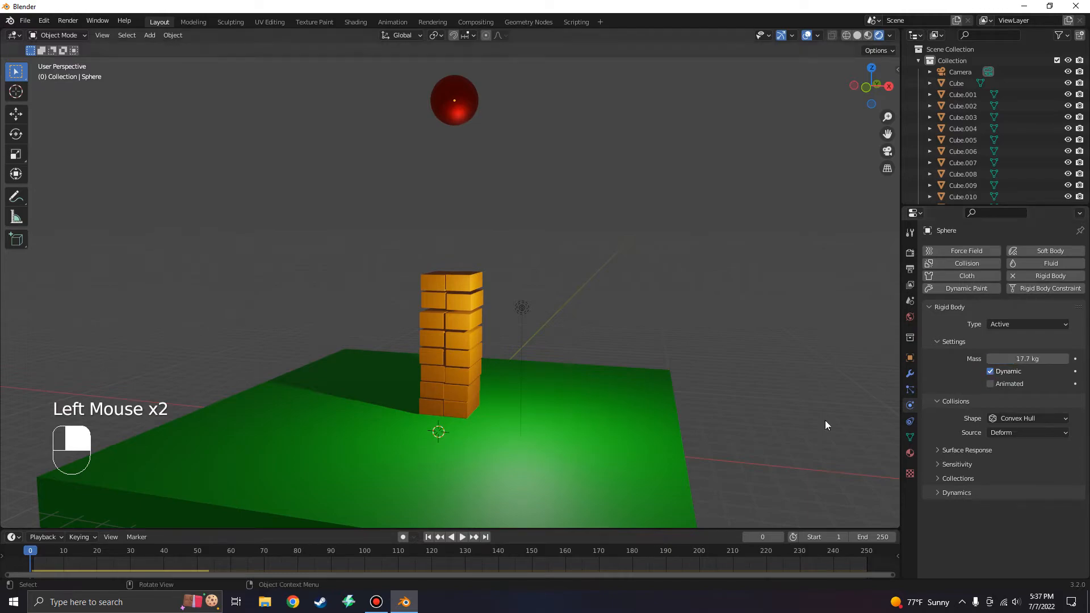
Switch to Chrome, shrink its window beside the scene, and look up the conversion "100lb to kg"
{"action": "left_click", "coordinate": [293, 602]}
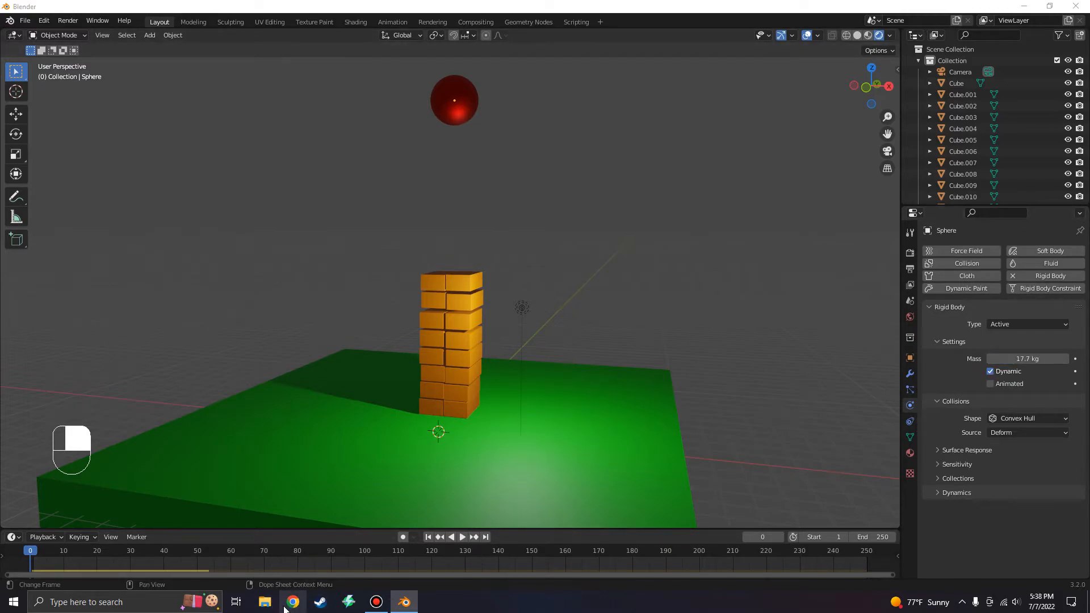
{"action": "left_click", "coordinate": [607, 386]}
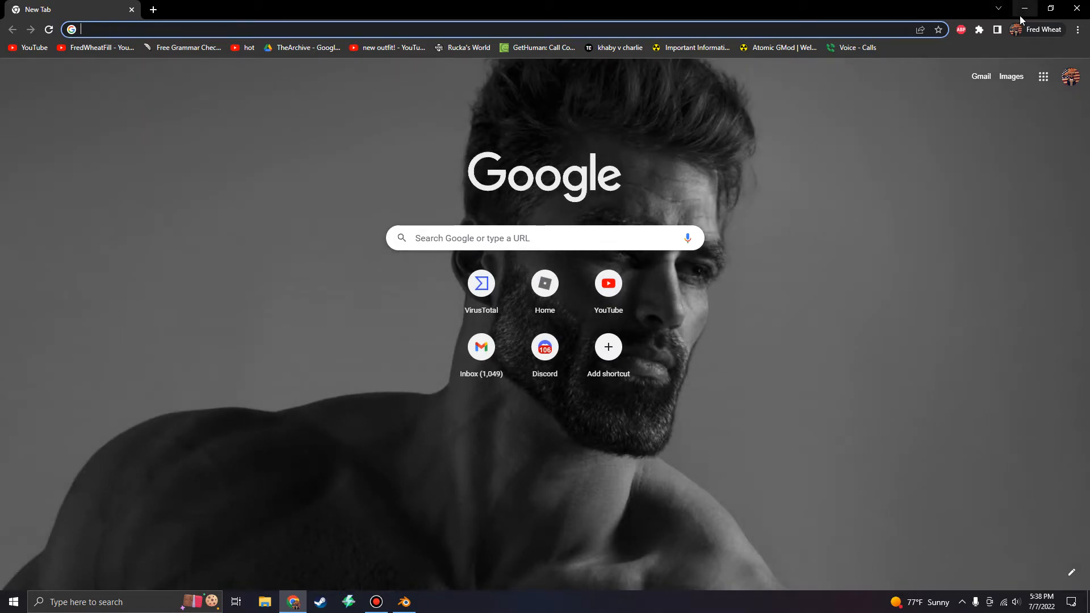
{"action": "left_click_drag", "start_coordinate": [1020, 15], "coordinate": [560, 19]}
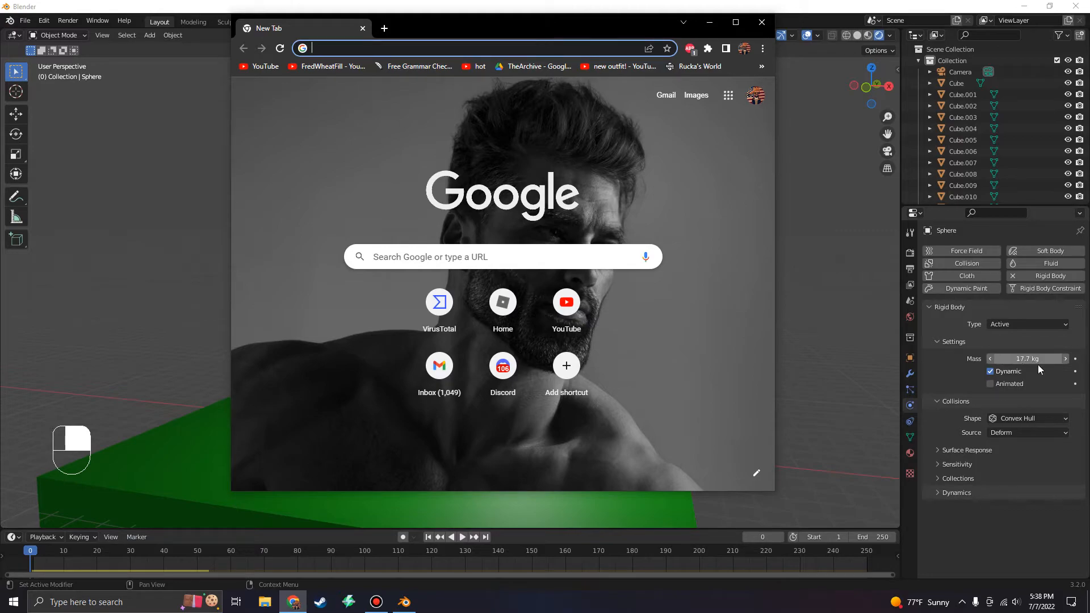
{"action": "type", "text": "100"}
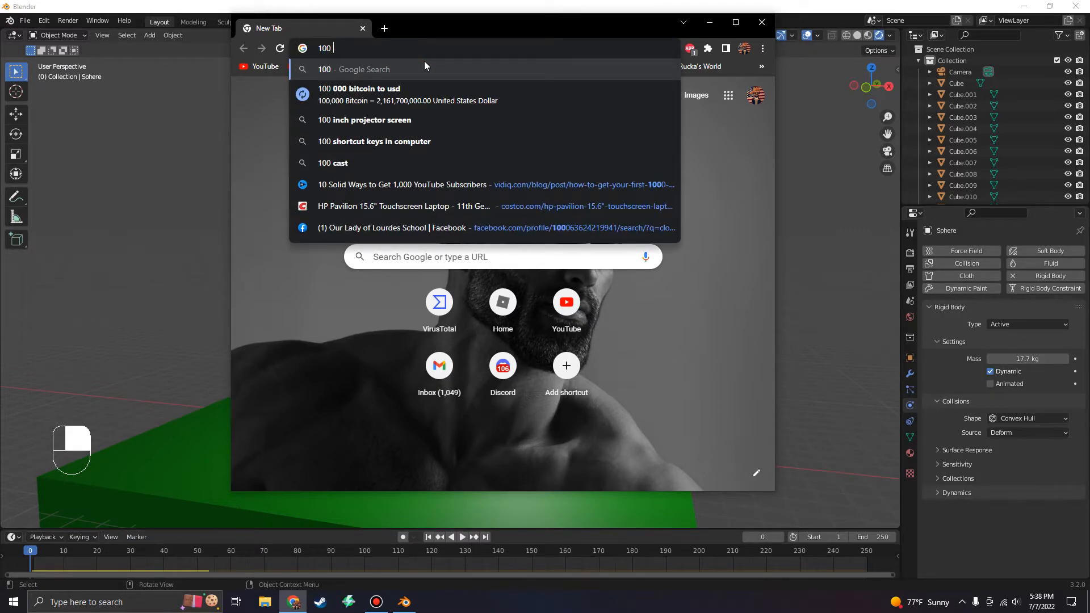
{"action": "key", "text": "BackSpace"}
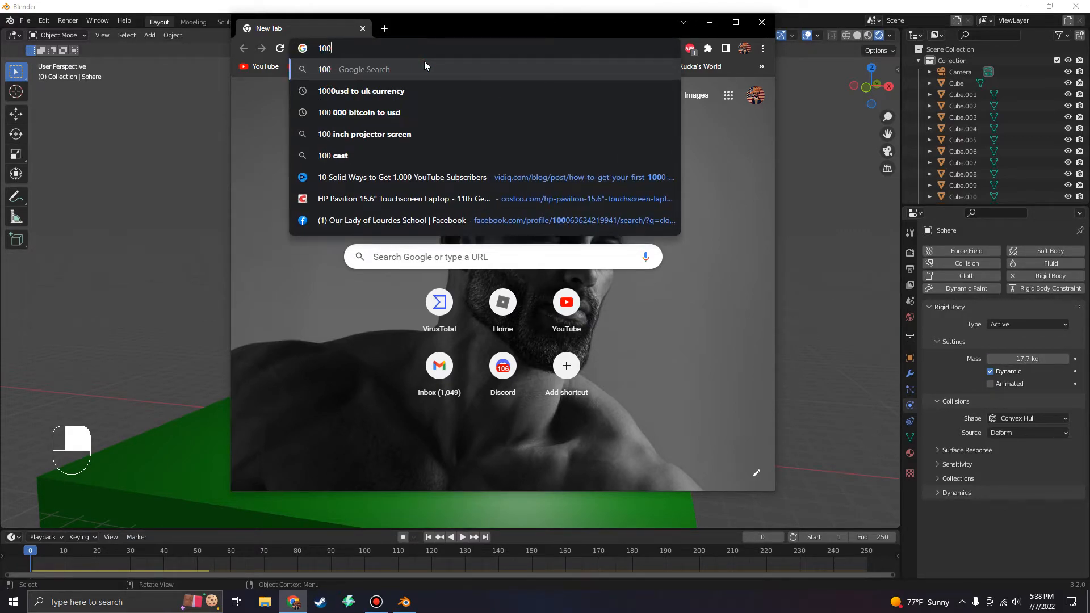
{"action": "type", "text": "lb"}
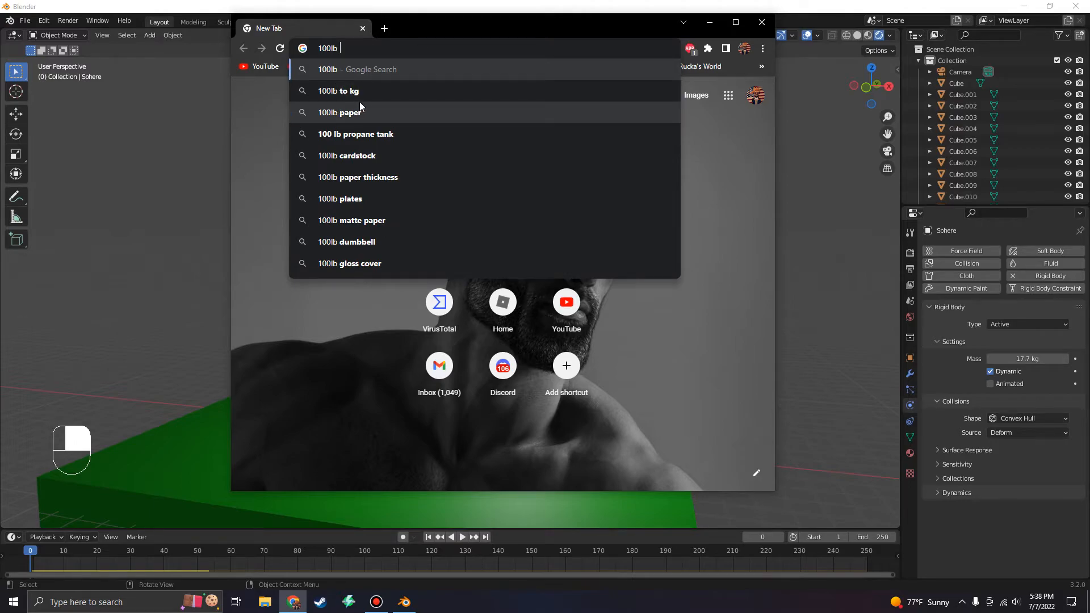
{"action": "left_click", "coordinate": [358, 91]}
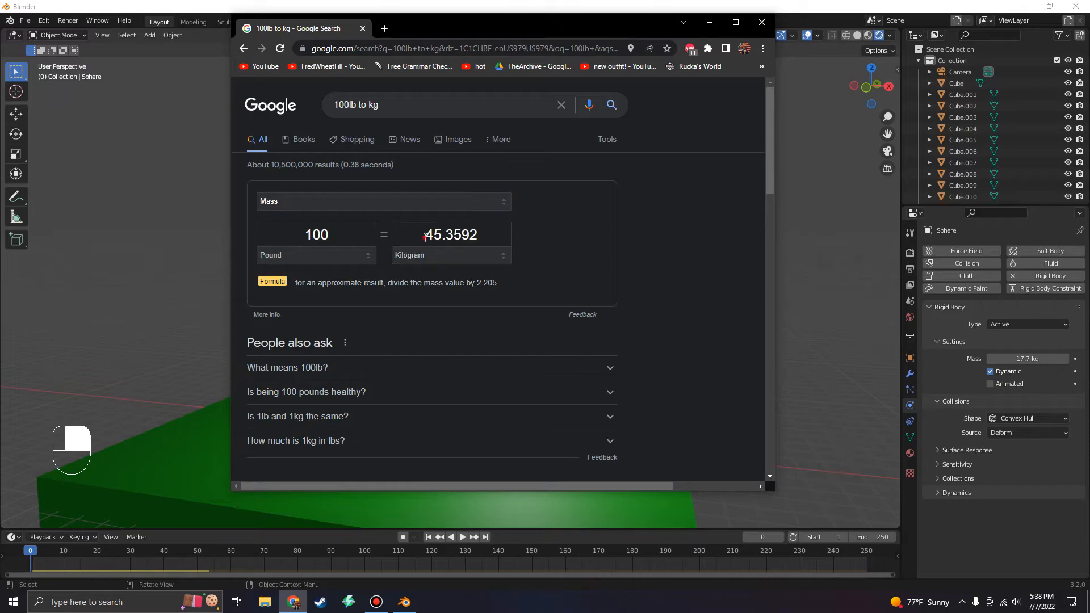
{"action": "left_click_drag", "start_coordinate": [425, 235], "coordinate": [474, 236]}
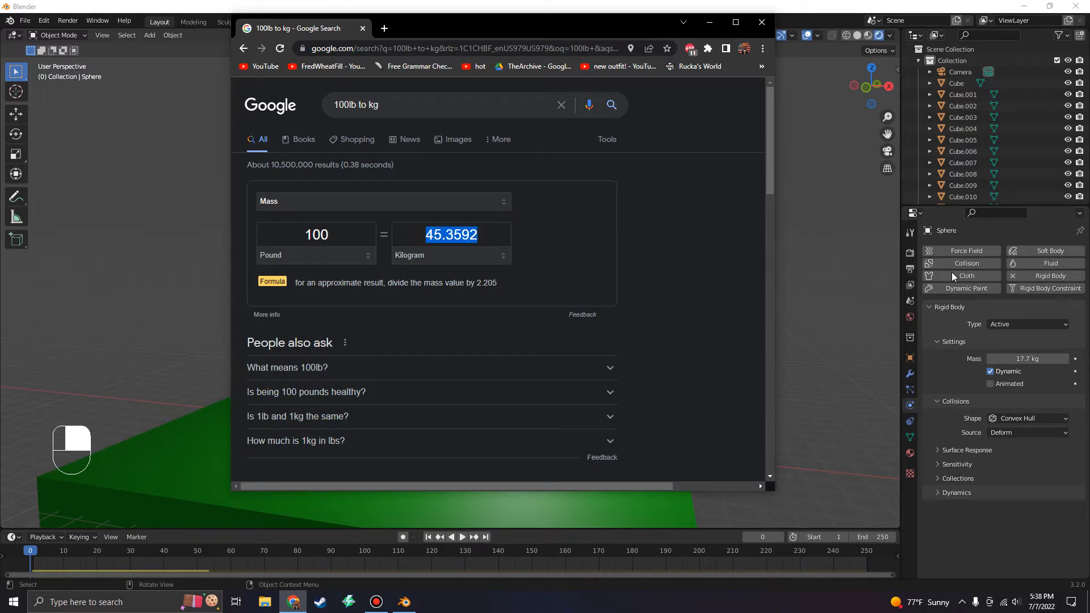
Return to Blender and set the sphere's rigid body mass to 46 kg
{"action": "left_click", "coordinate": [1028, 359]}
{"action": "key", "text": "BackSpace"}
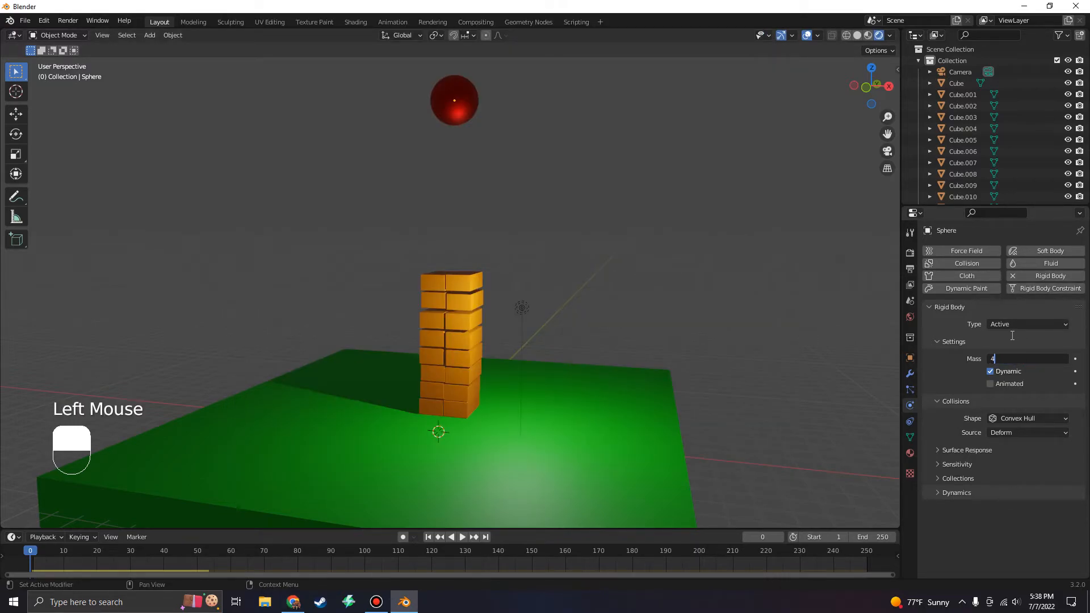
{"action": "type", "text": "46"}
{"action": "key", "text": "Return"}
Play the simulation with the heavier sphere and stop it at frame 161
{"action": "key", "text": "space"}
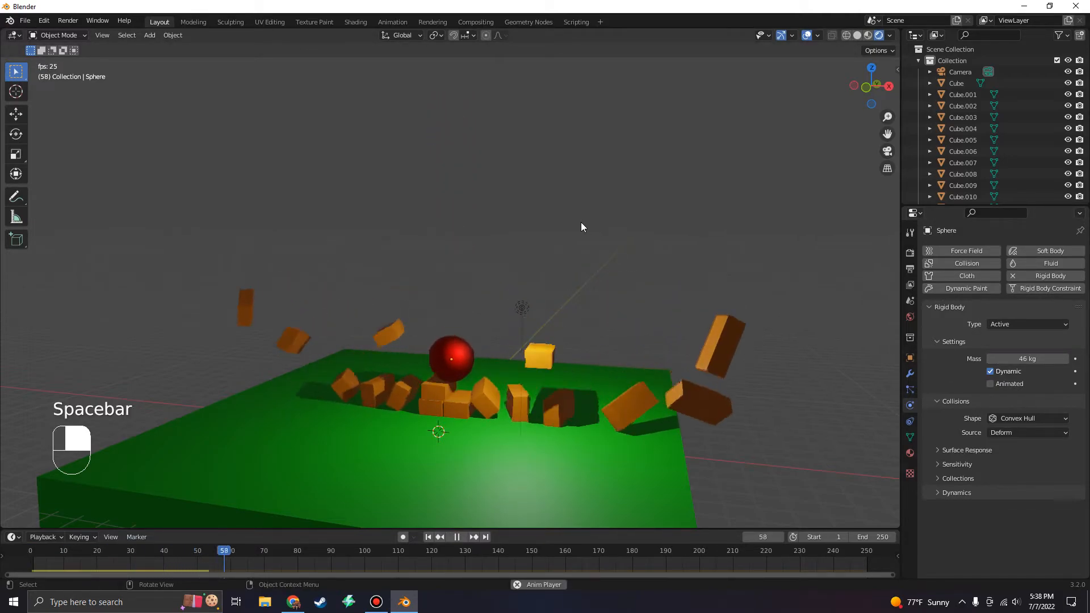
{"action": "key", "text": "space"}
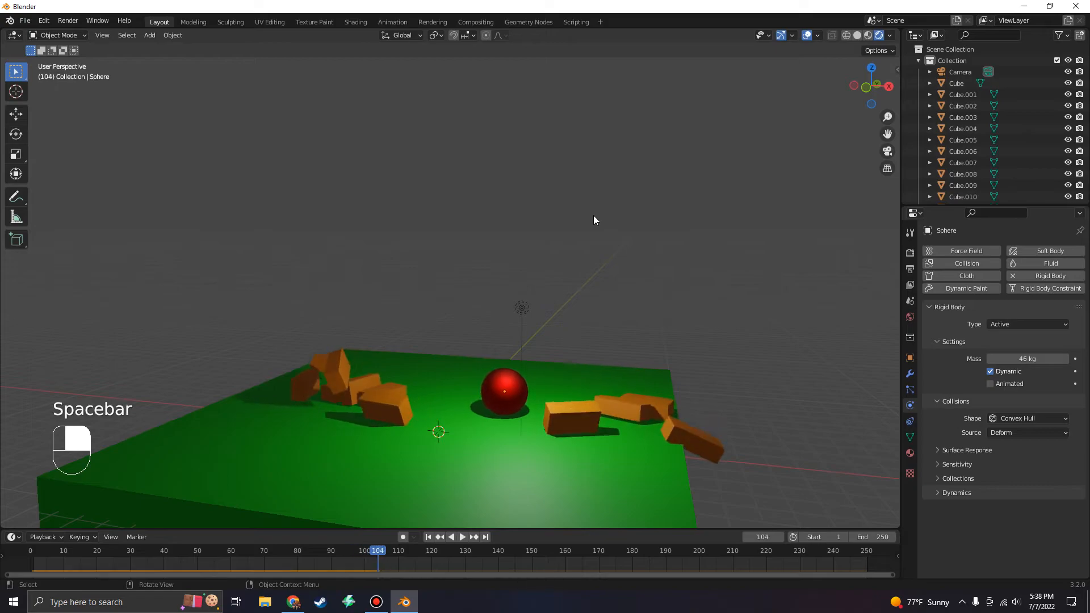
{"action": "key", "text": "space"}
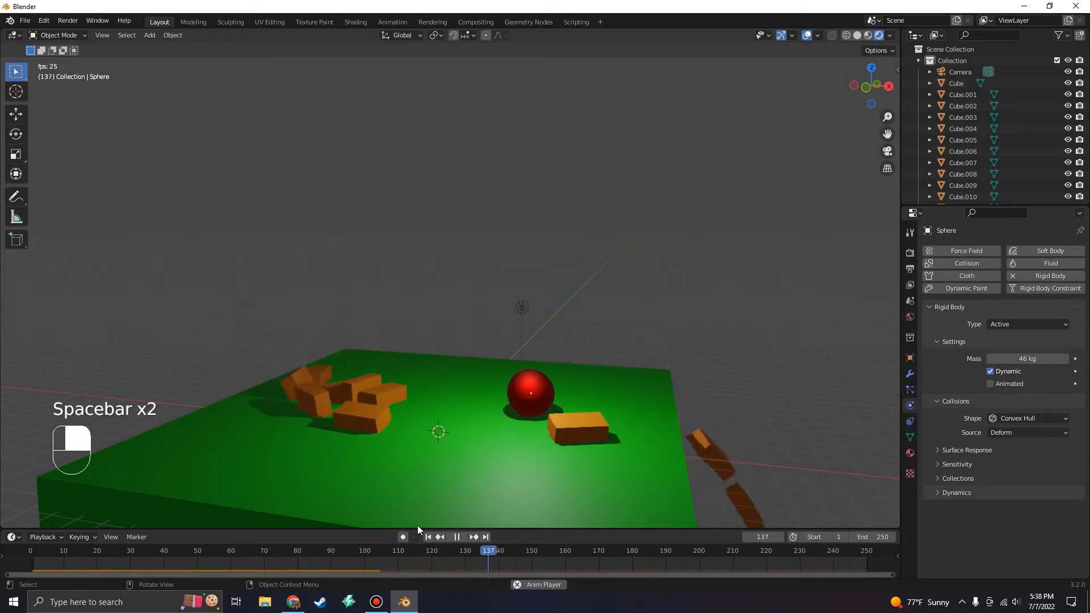
{"action": "key", "text": "space"}
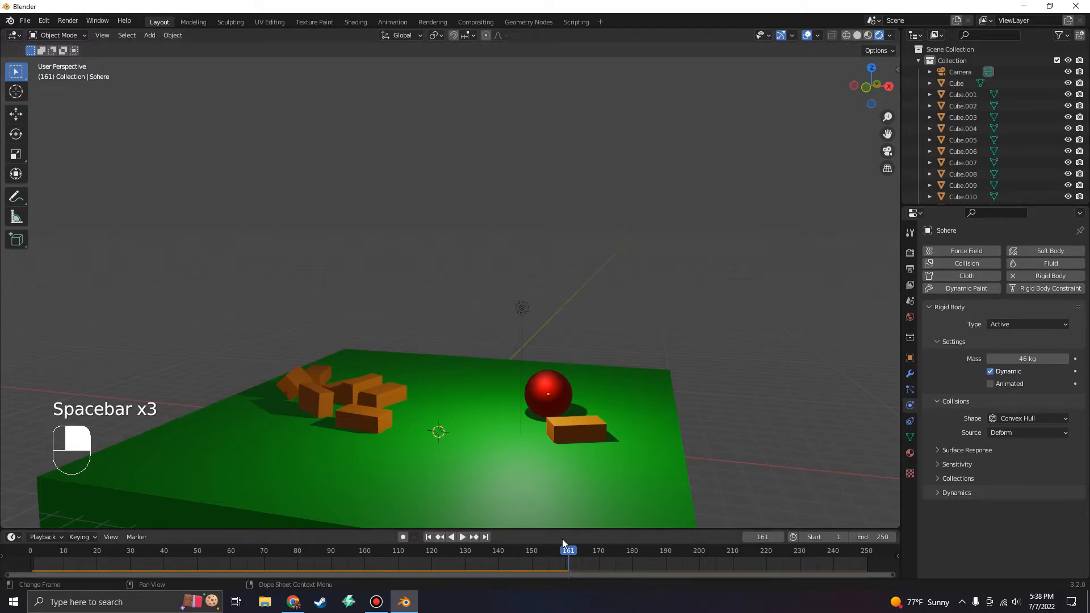
Set the end frame of the animation to 161
{"action": "left_click", "coordinate": [876, 536]}
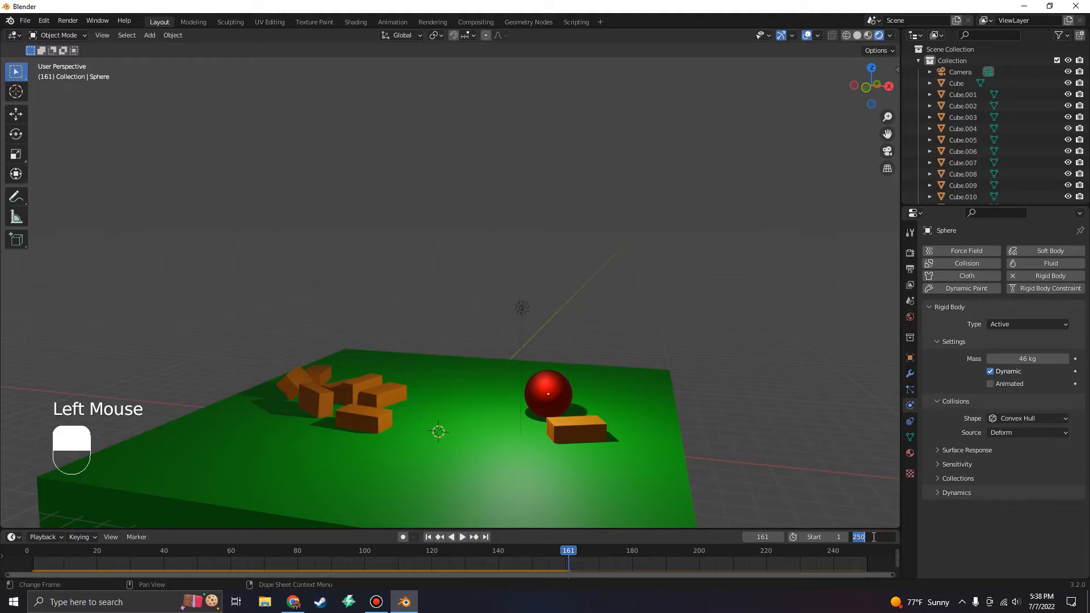
{"action": "type", "text": "161"}
{"action": "left_click", "coordinate": [880, 559]}
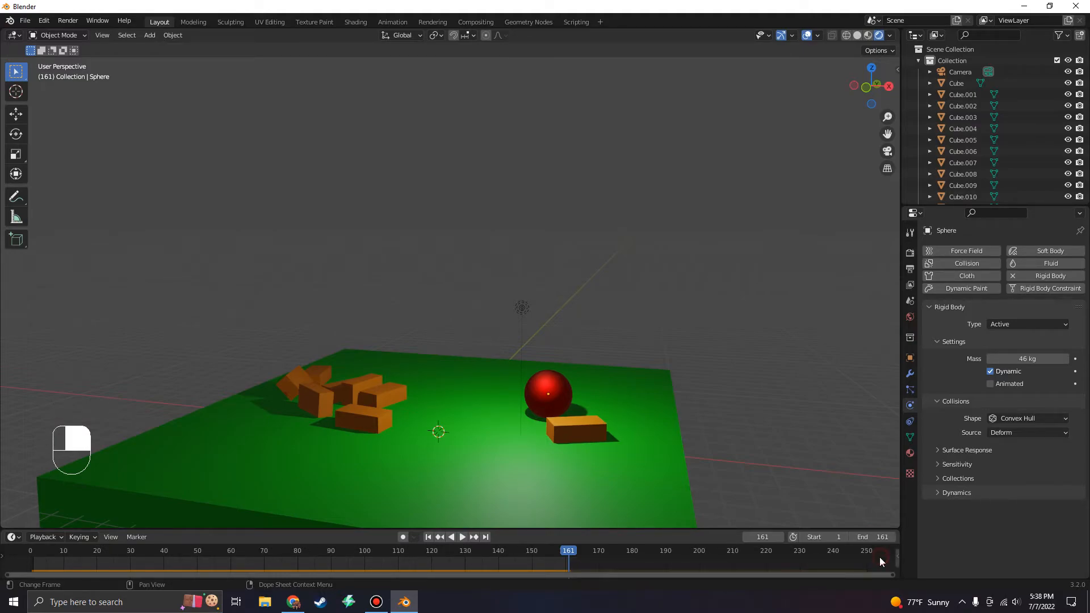
Replay the shortened simulation from frame 0, then rewind and scrub through its opening frames
{"action": "left_click_drag", "start_coordinate": [557, 557], "coordinate": [25, 549]}
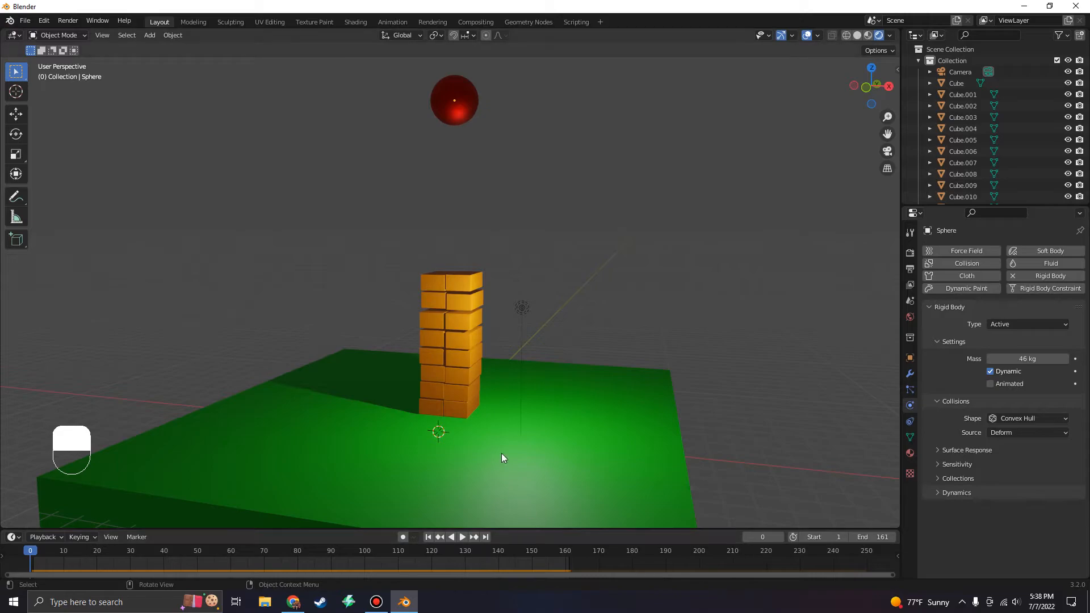
{"action": "key", "text": "space"}
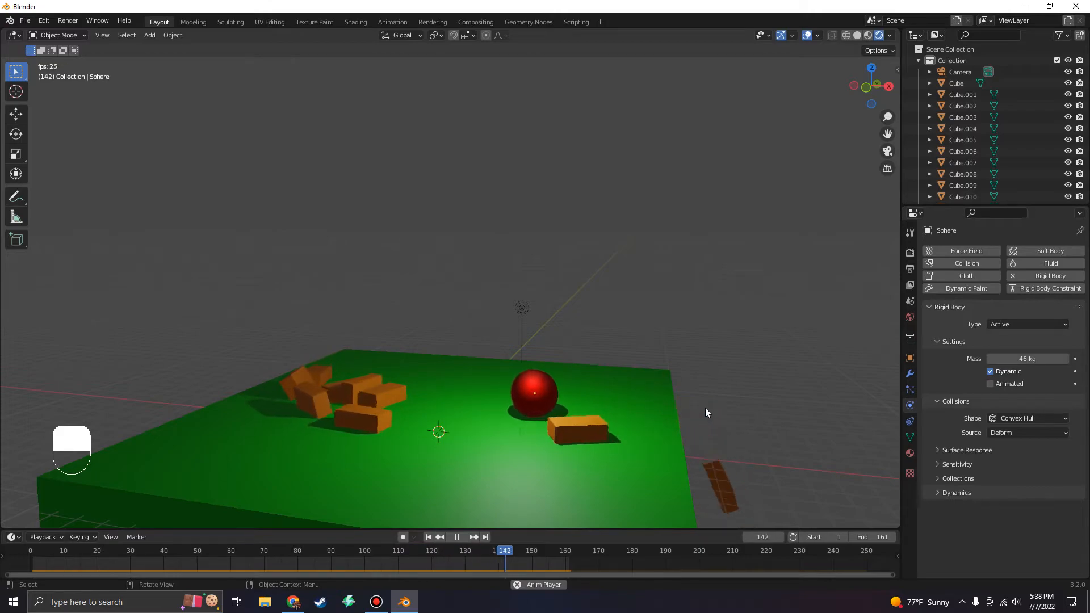
{"action": "key", "text": "space"}
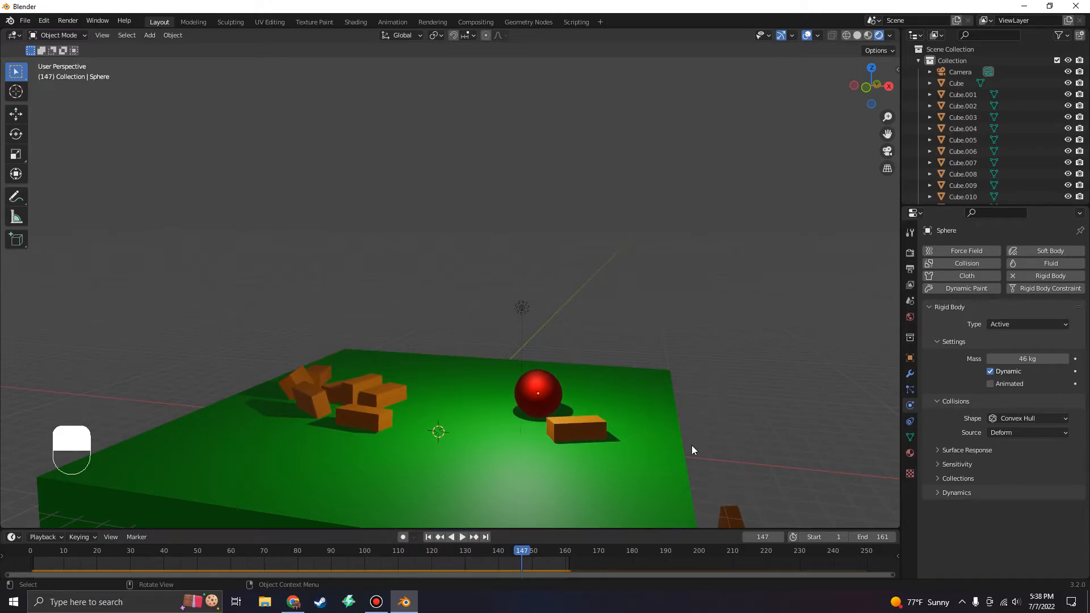
{"action": "left_click_drag", "start_coordinate": [531, 552], "coordinate": [32, 571]}
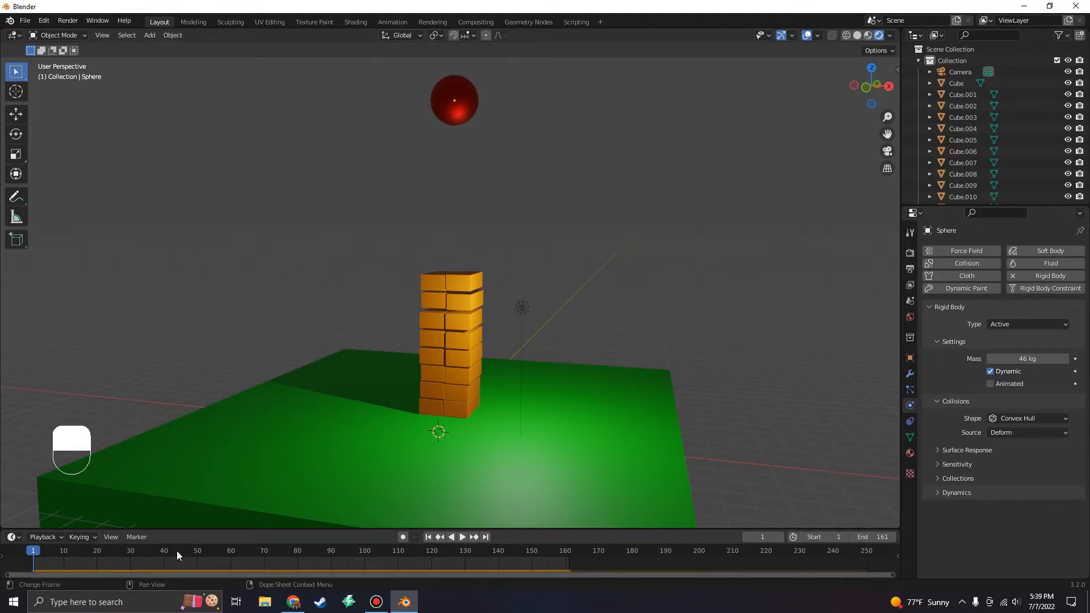
{"action": "left_click_drag", "start_coordinate": [25, 564], "coordinate": [100, 555]}
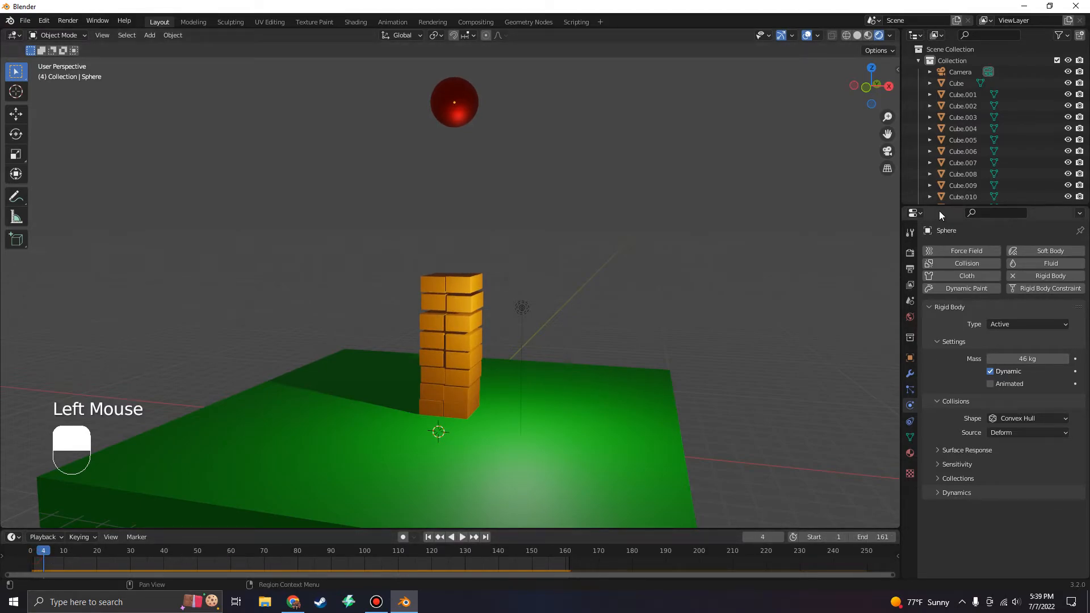
Enable Ambient Occlusion, Bloom and Screen Space Reflections with Refraction in the Eevee render settings
{"action": "left_click", "coordinate": [911, 253]}
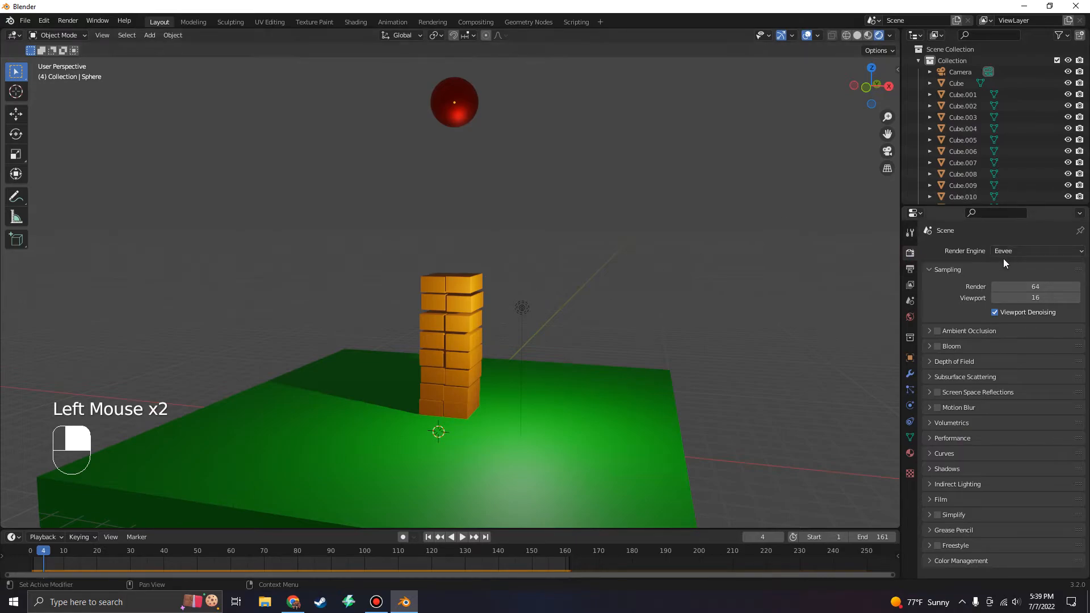
{"action": "left_click", "coordinate": [938, 347]}
{"action": "left_click", "coordinate": [939, 334]}
{"action": "left_click", "coordinate": [937, 393]}
{"action": "left_click", "coordinate": [931, 392]}
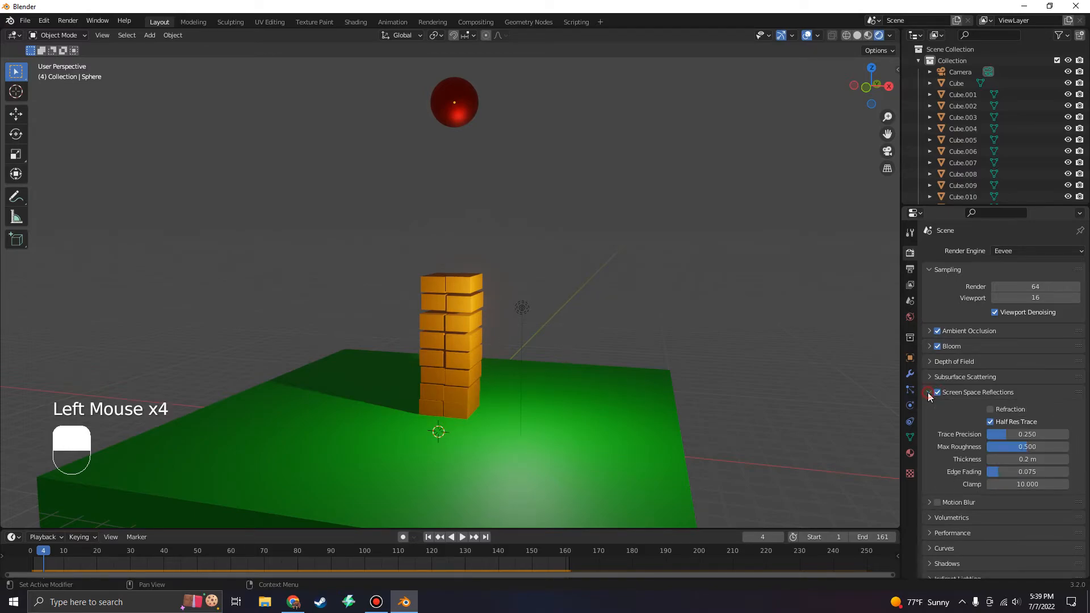
{"action": "left_click", "coordinate": [990, 410]}
{"action": "scroll", "coordinate": [954, 392], "scroll_direction": "down", "scroll_amount": 4}
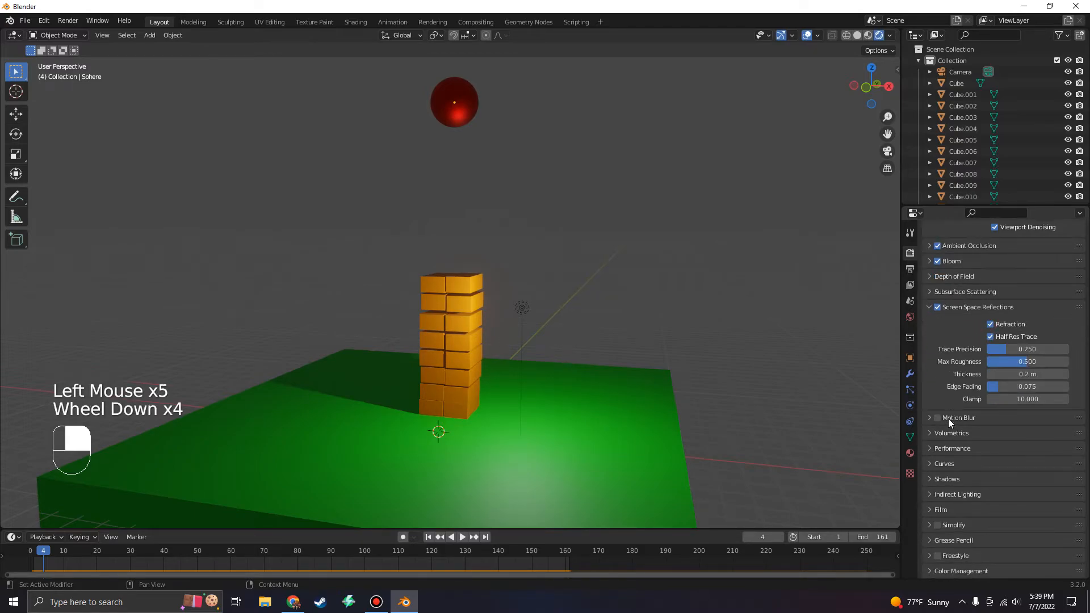
Set the output frame rate to 30 fps
{"action": "left_click", "coordinate": [911, 269]}
{"action": "scroll", "coordinate": [972, 268], "scroll_direction": "up", "scroll_amount": 2}
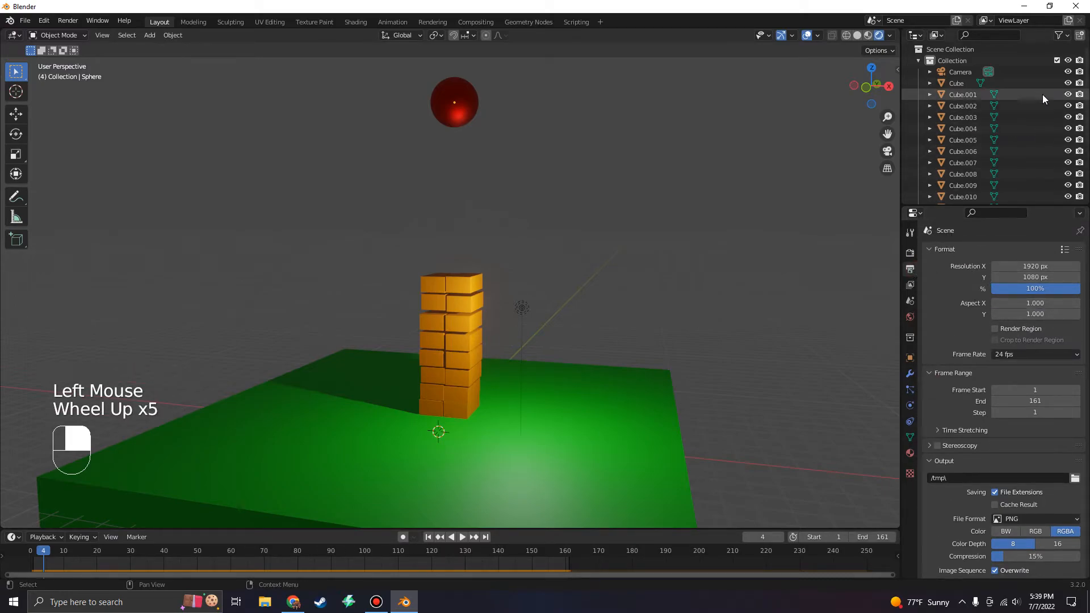
{"action": "left_click", "coordinate": [1000, 351]}
{"action": "left_click", "coordinate": [1018, 417]}
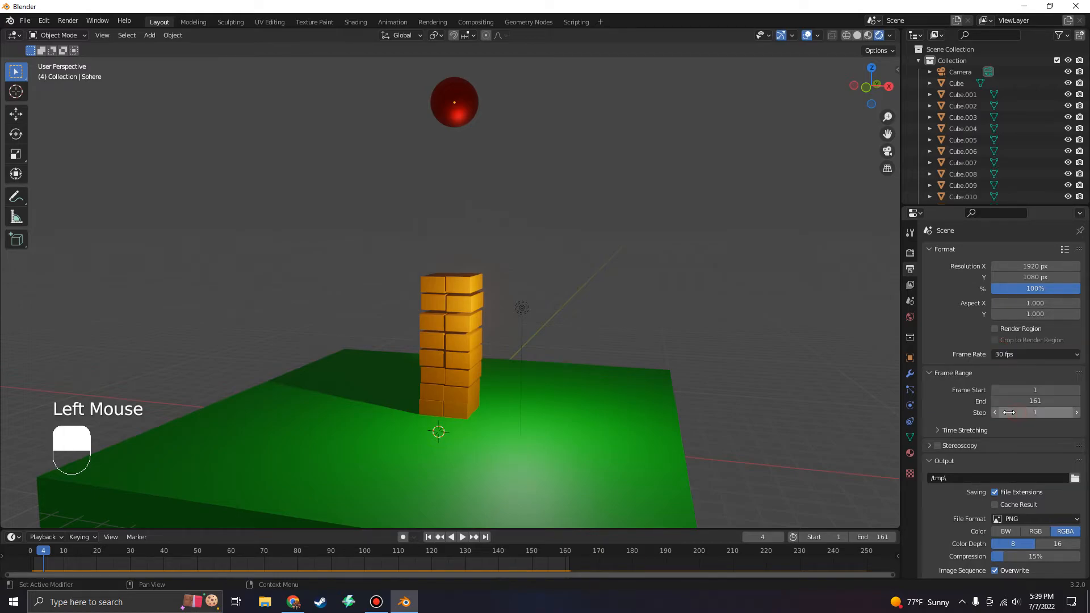
Play the simulation at the new frame rate, stop it and return to frame 1
{"action": "key", "text": "space"}
{"action": "key", "text": "v"}
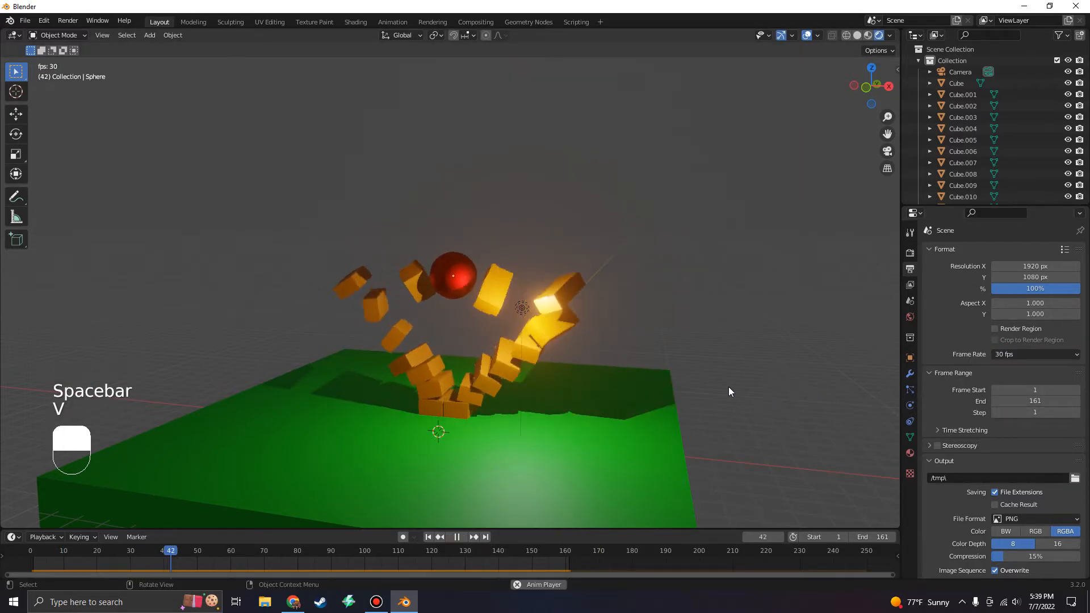
{"action": "key", "text": "space"}
{"action": "left_click_drag", "start_coordinate": [309, 551], "coordinate": [32, 558]}
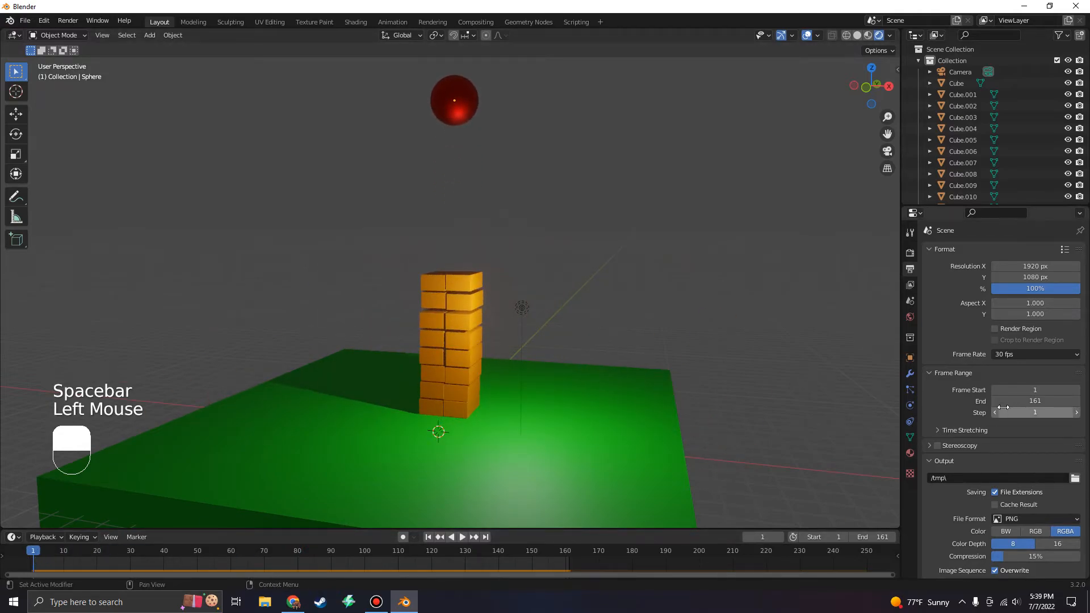
Browse for a render output location and open the frames folder on the Desktop
{"action": "left_click", "coordinate": [1075, 478]}
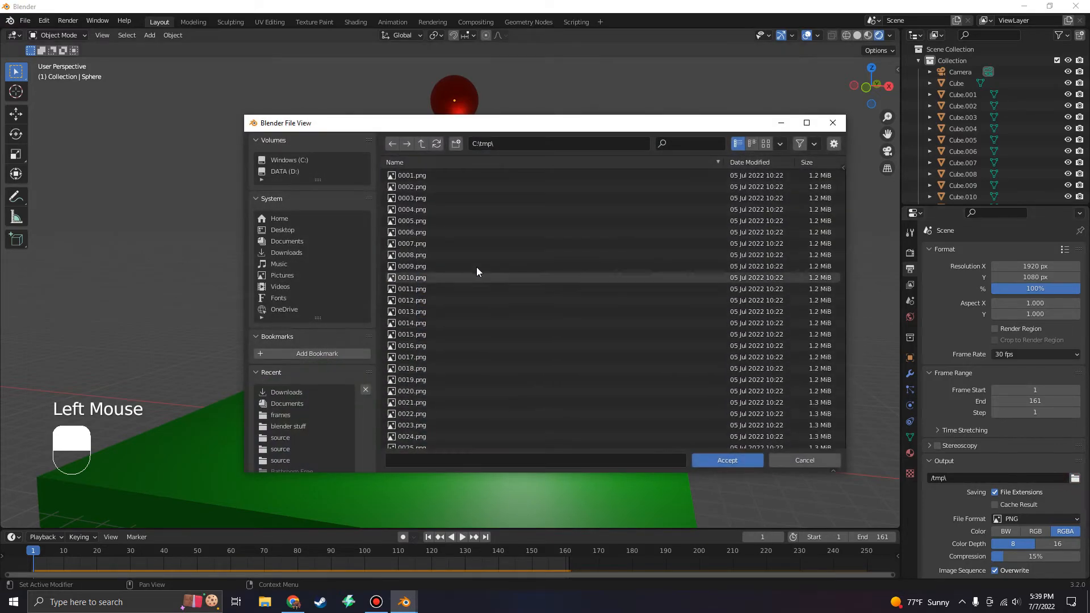
{"action": "left_click", "coordinate": [289, 231]}
{"action": "left_click", "coordinate": [408, 221]}
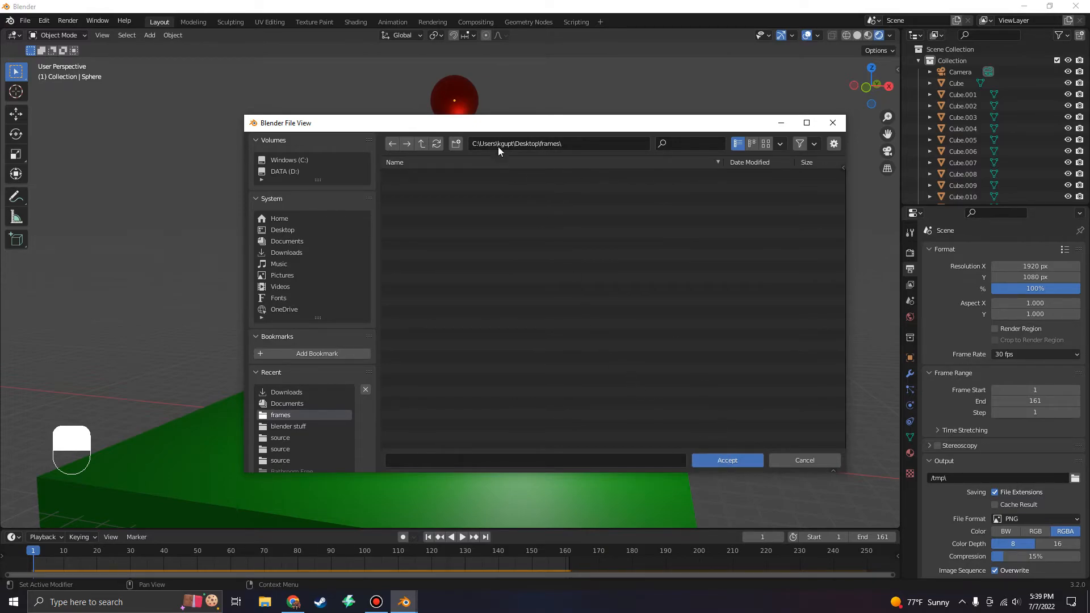
Go back to the Desktop in the output file browser and create a new folder named gg
{"action": "left_click", "coordinate": [395, 149]}
{"action": "right_click", "coordinate": [382, 213]}
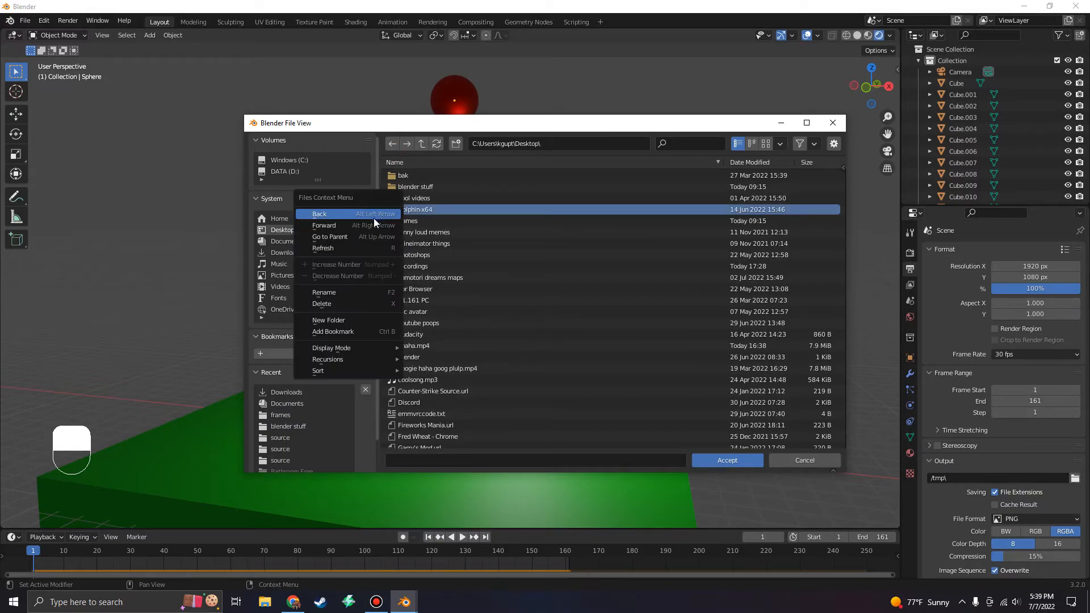
{"action": "left_click", "coordinate": [340, 321]}
{"action": "key", "text": "BackSpace"}
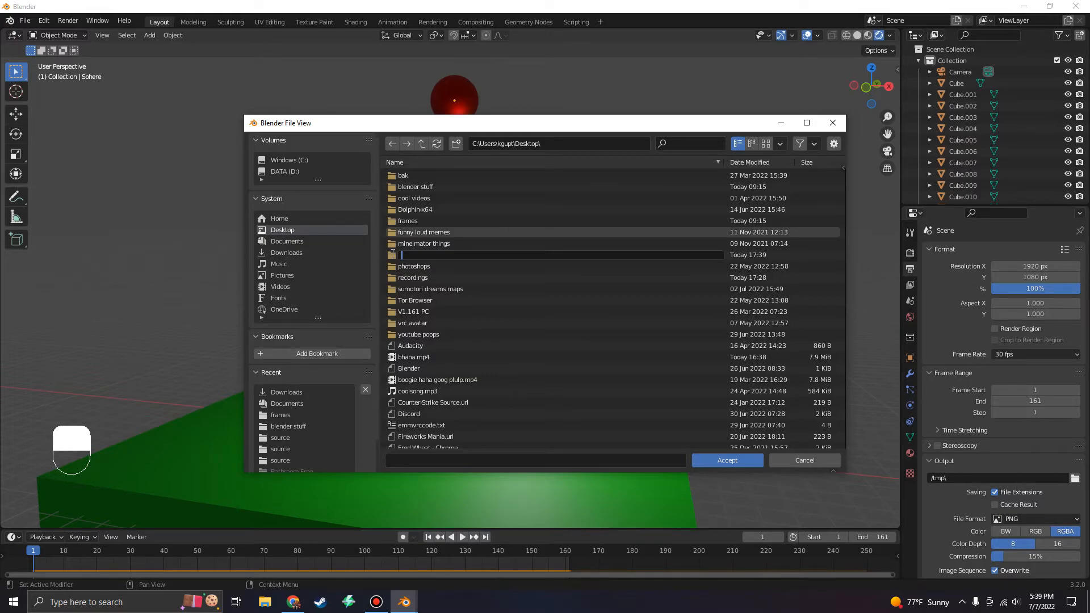
{"action": "type", "text": "gg"}
{"action": "key", "text": "Return"}
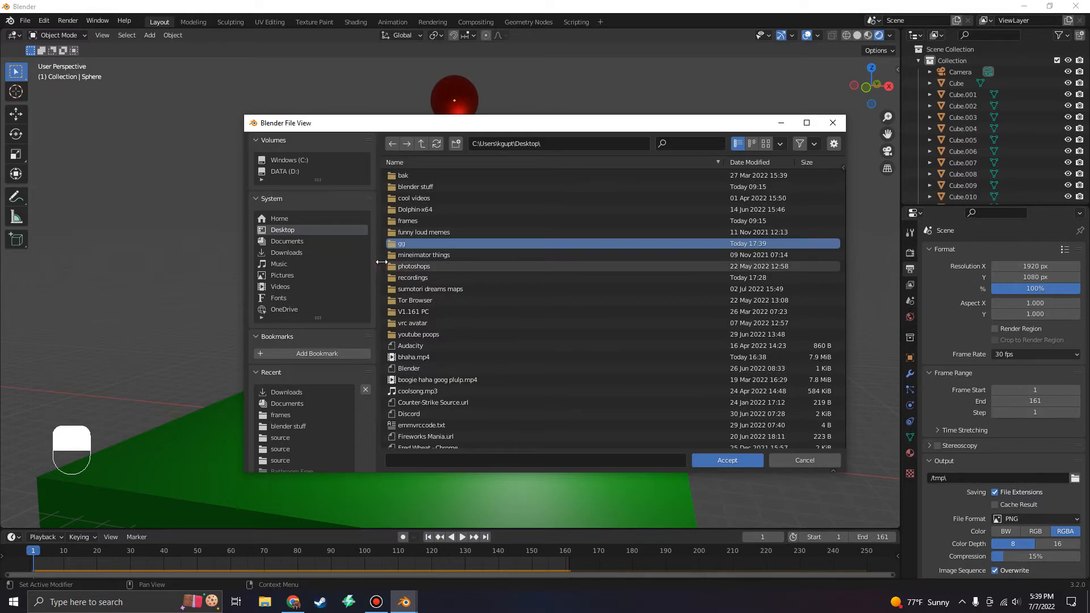
Set the render output path to the frames folder on the Desktop
{"action": "double_click", "coordinate": [416, 222]}
{"action": "left_click", "coordinate": [727, 460]}
{"action": "scroll", "coordinate": [1001, 490], "scroll_direction": "down", "scroll_amount": 2}
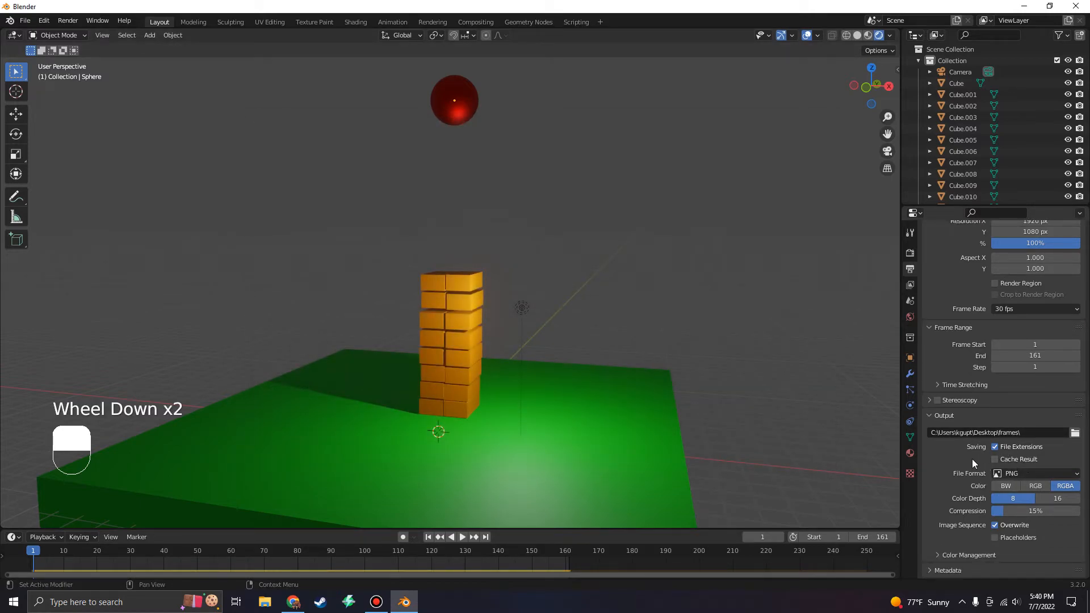
{"action": "scroll", "coordinate": [968, 457], "scroll_direction": "down", "scroll_amount": 4}
{"action": "scroll", "coordinate": [955, 450], "scroll_direction": "up", "scroll_amount": 1}
{"action": "scroll", "coordinate": [950, 426], "scroll_direction": "up", "scroll_amount": 2}
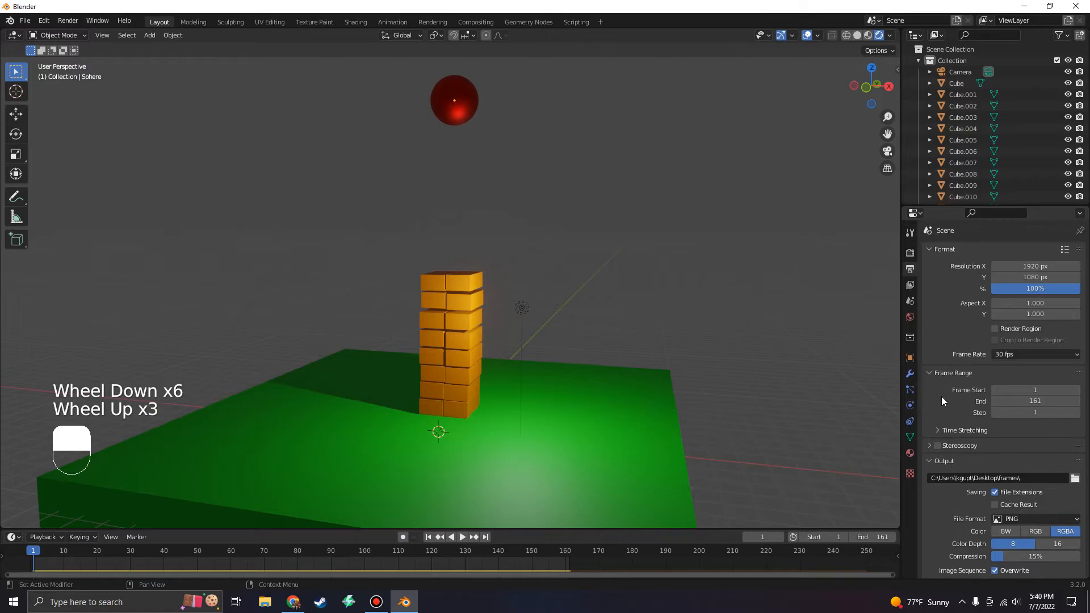
Set the Rigid Body World cache end frame to 161 and bake all dynamics
{"action": "left_click", "coordinate": [910, 285]}
{"action": "scroll", "coordinate": [946, 341], "scroll_direction": "down", "scroll_amount": 3}
{"action": "scroll", "coordinate": [943, 369], "scroll_direction": "down", "scroll_amount": 2}
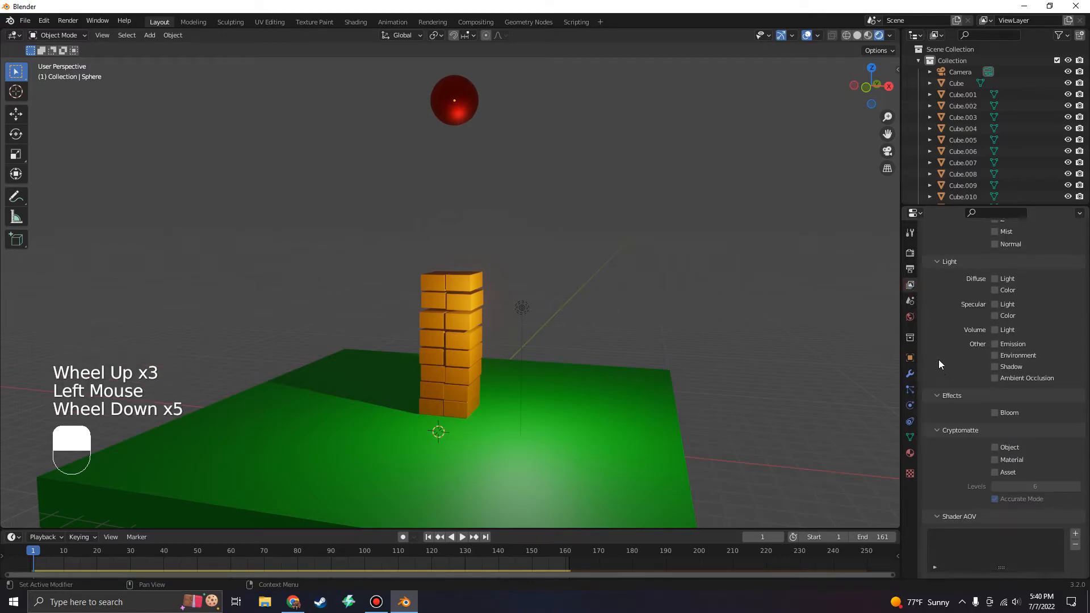
{"action": "left_click", "coordinate": [911, 300]}
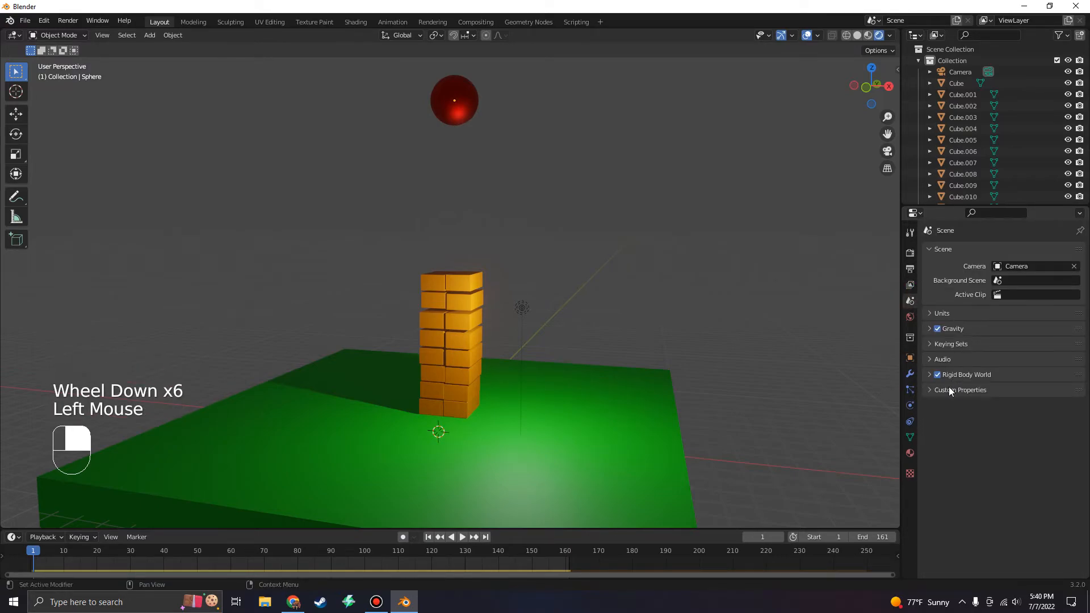
{"action": "left_click", "coordinate": [929, 376]}
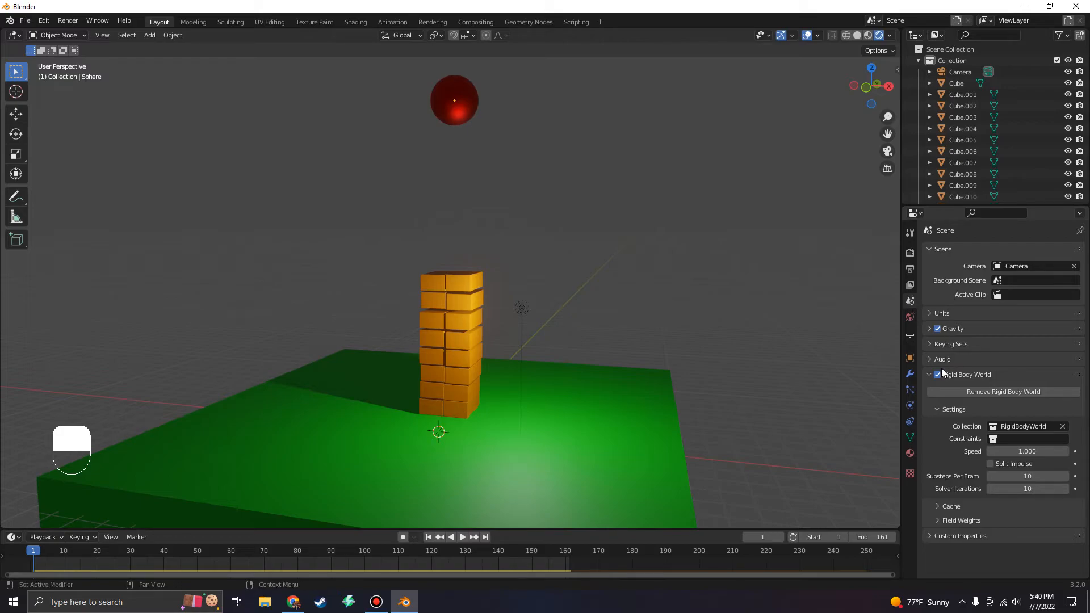
{"action": "scroll", "coordinate": [991, 410], "scroll_direction": "down", "scroll_amount": 2}
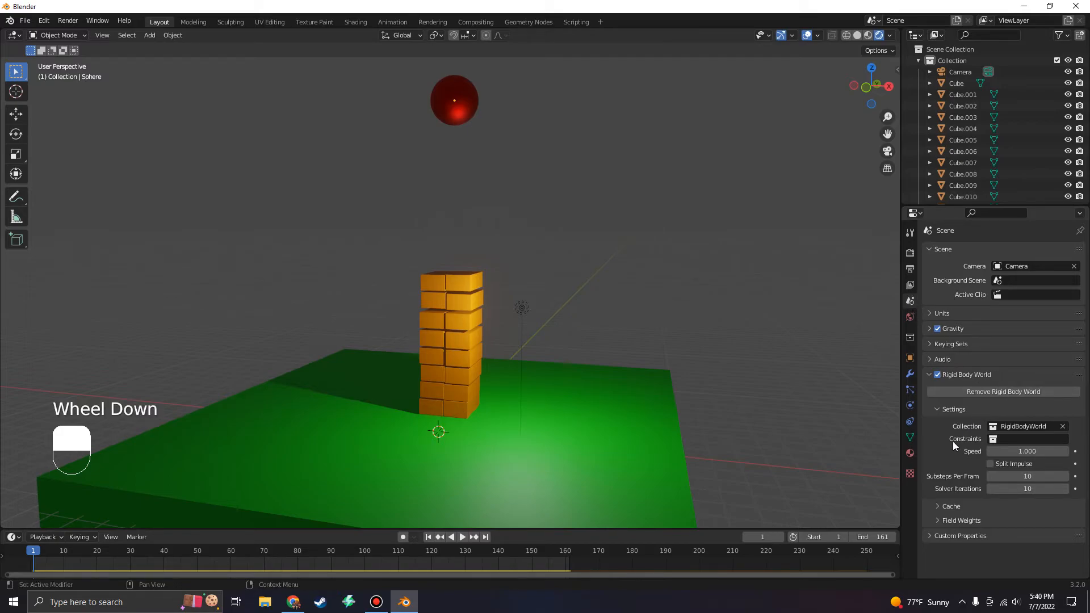
{"action": "left_click", "coordinate": [944, 509]}
{"action": "scroll", "coordinate": [968, 504], "scroll_direction": "down", "scroll_amount": 3}
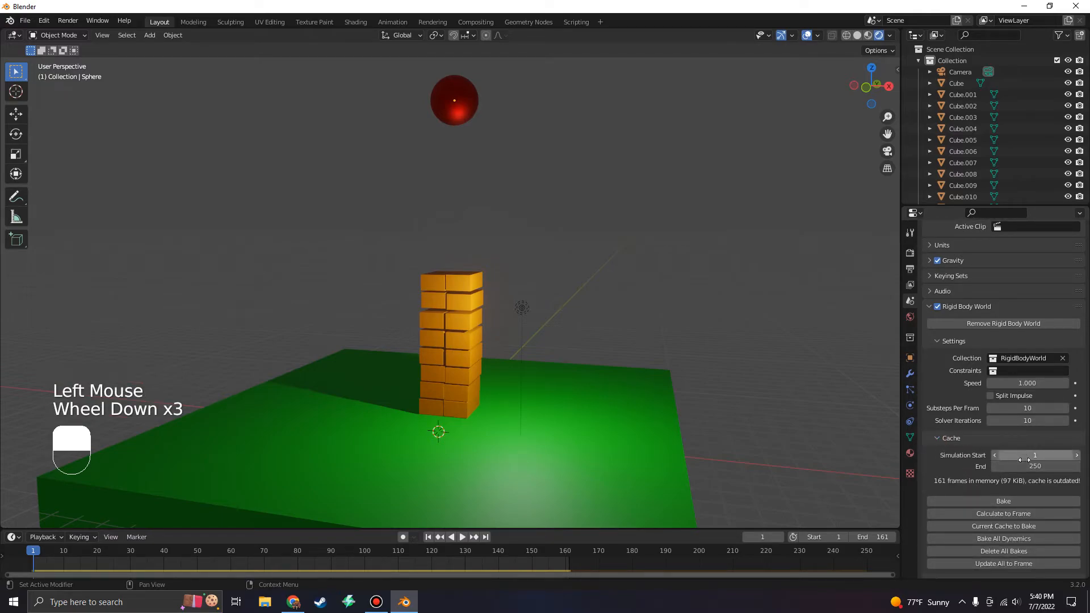
{"action": "left_click", "coordinate": [1020, 465]}
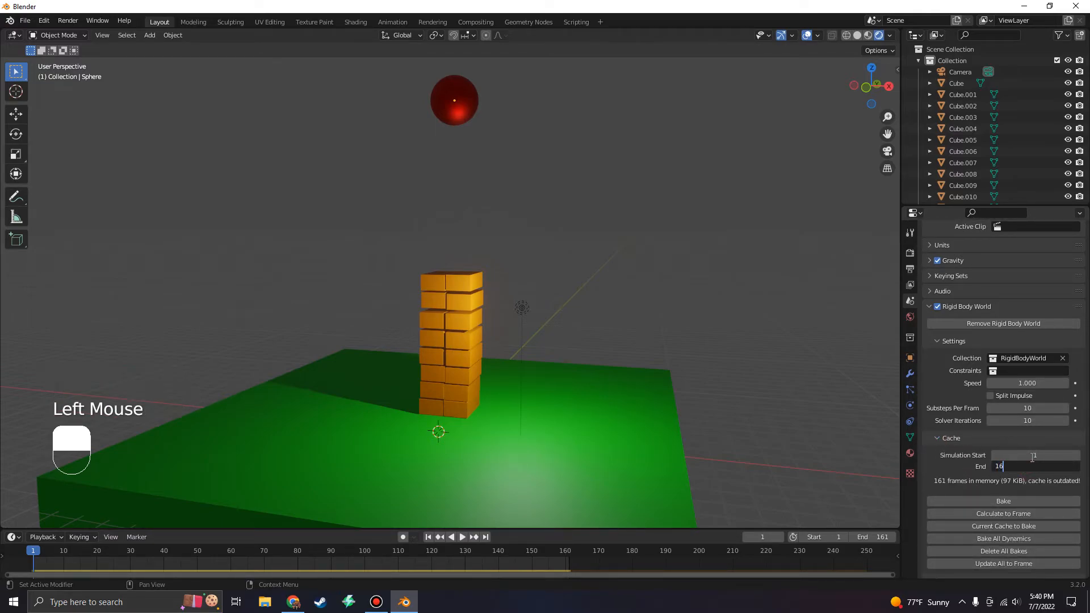
{"action": "type", "text": "161"}
{"action": "key", "text": "Return"}
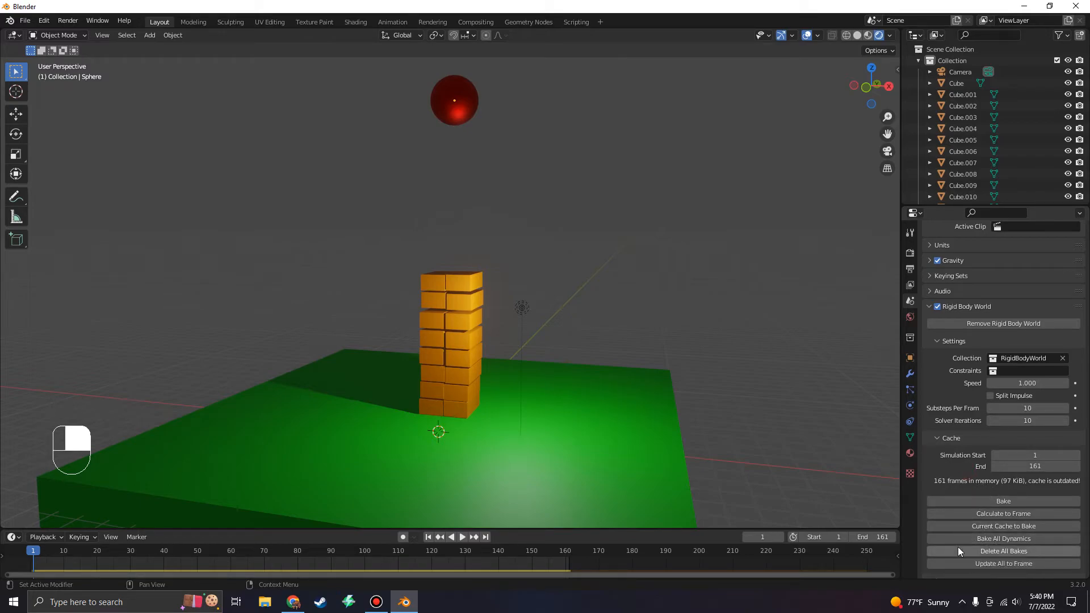
{"action": "left_click", "coordinate": [982, 543]}
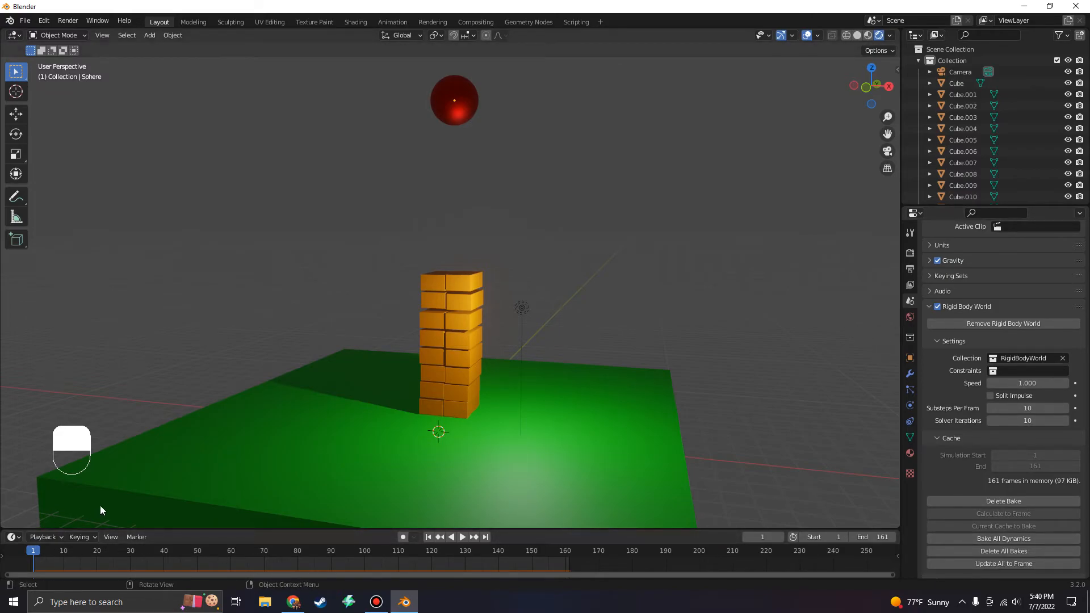
Play the baked simulation, return to frame 1, collapse the Rigid Body World settings and replay it up to frame 101
{"action": "key", "text": "space"}
{"action": "key", "text": "space"}
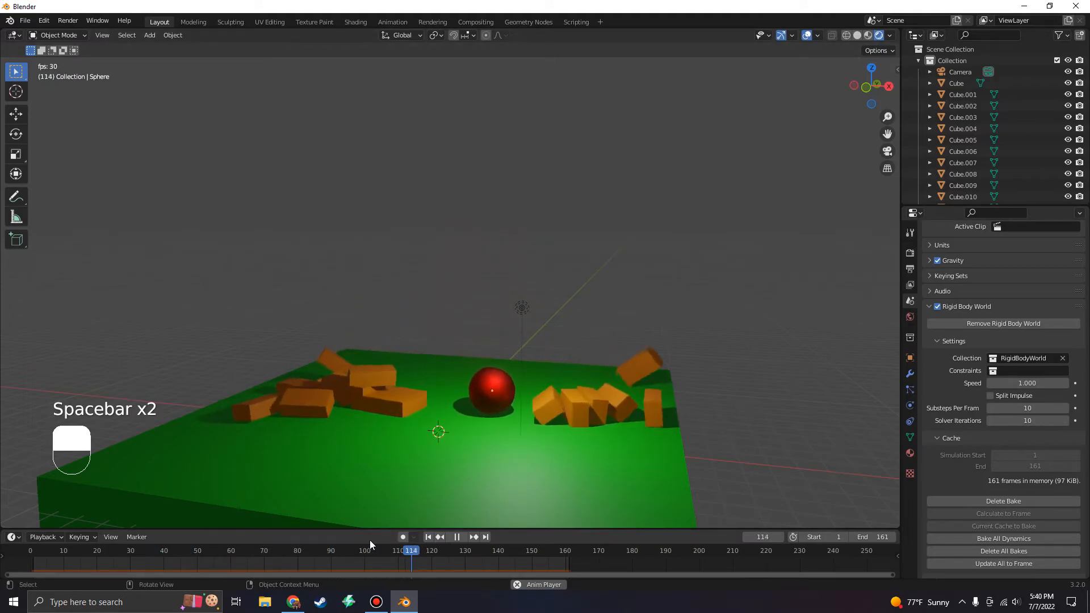
{"action": "key", "text": "space"}
{"action": "left_click_drag", "start_coordinate": [437, 557], "coordinate": [33, 560]}
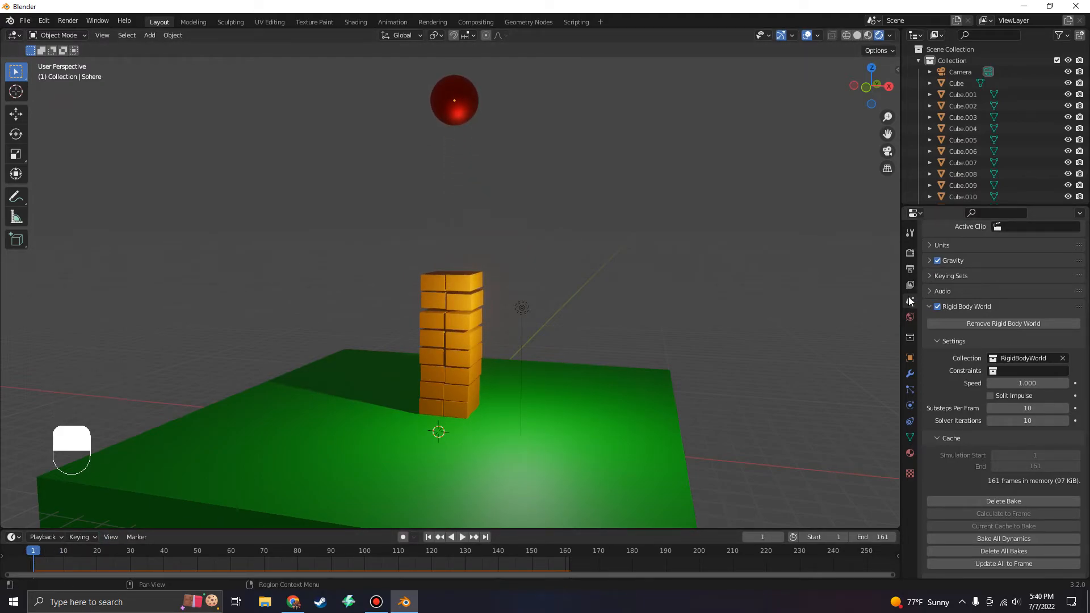
{"action": "left_click", "coordinate": [929, 307]}
{"action": "key", "text": "space"}
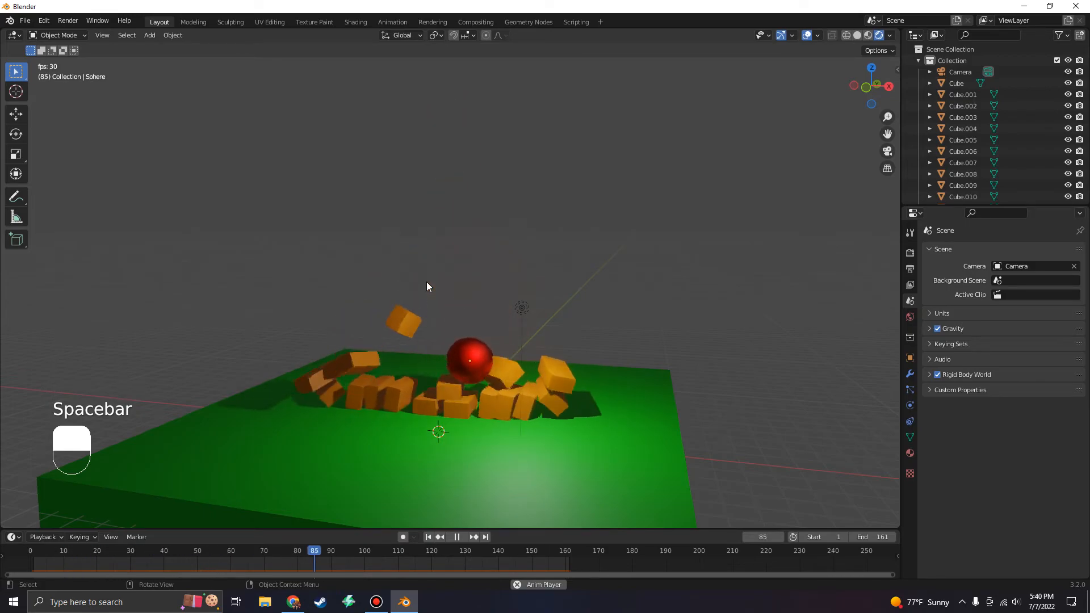
{"action": "key", "text": "space"}
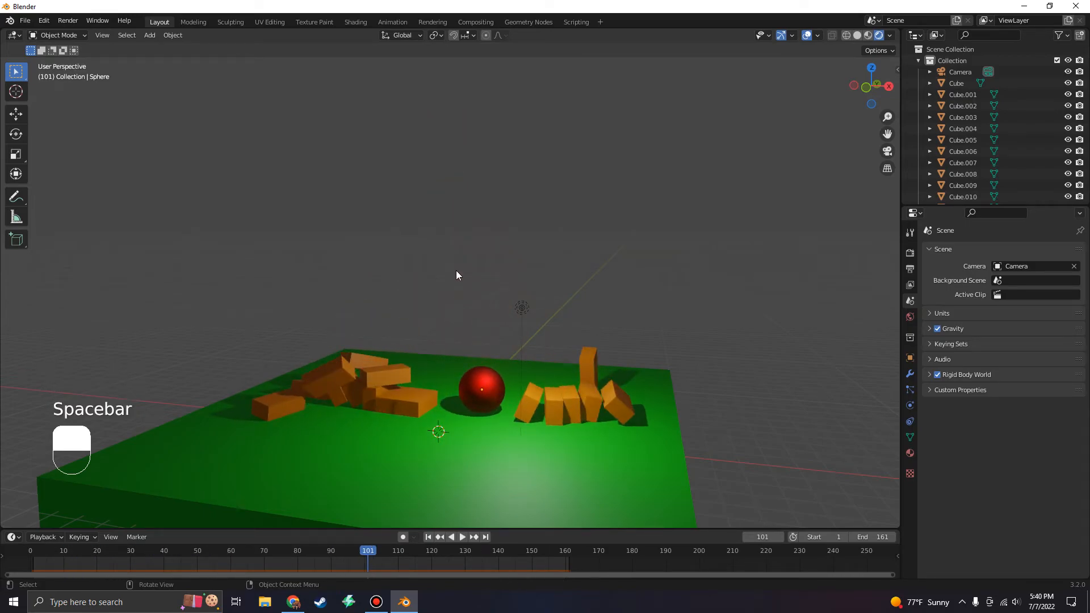
Switch to the camera view, replay the baked simulation from frame 0 and return to frame 1
{"action": "key", "text": "KP_0"}
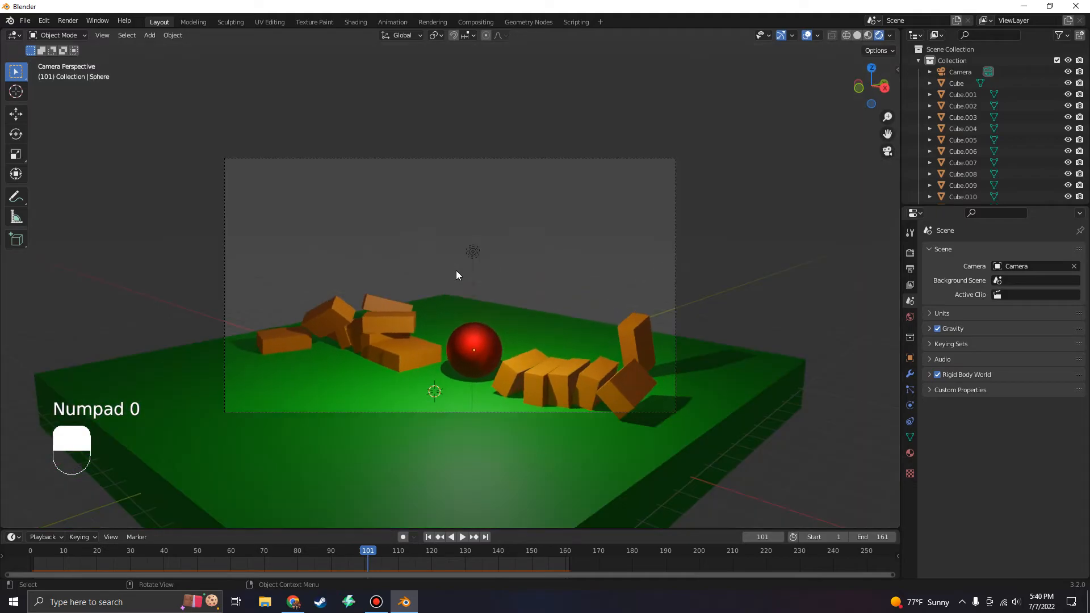
{"action": "left_click_drag", "start_coordinate": [358, 553], "coordinate": [34, 550]}
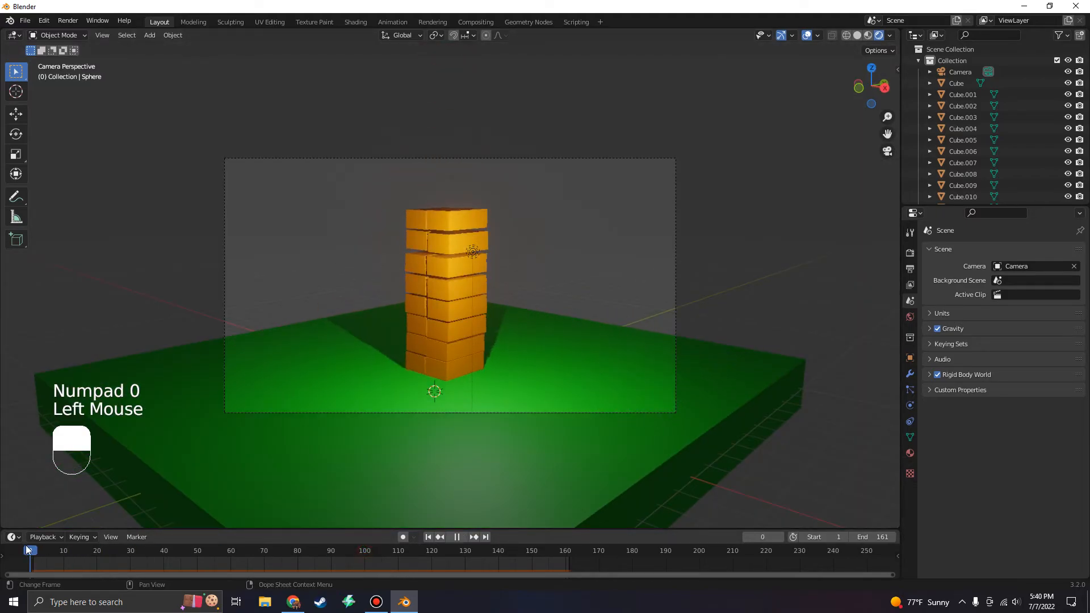
{"action": "key", "text": "space"}
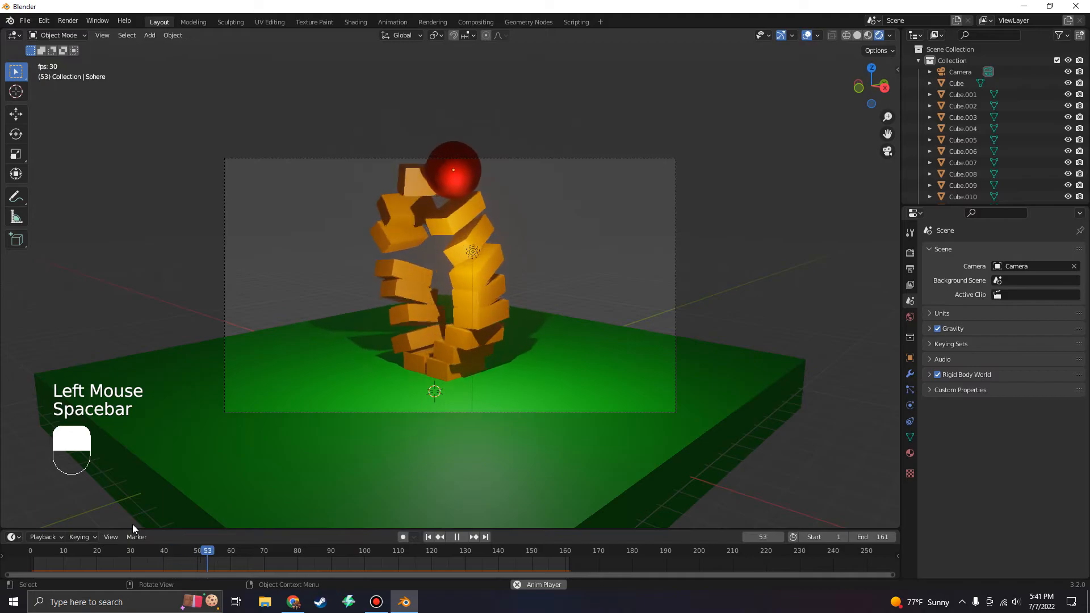
{"action": "key", "text": "space"}
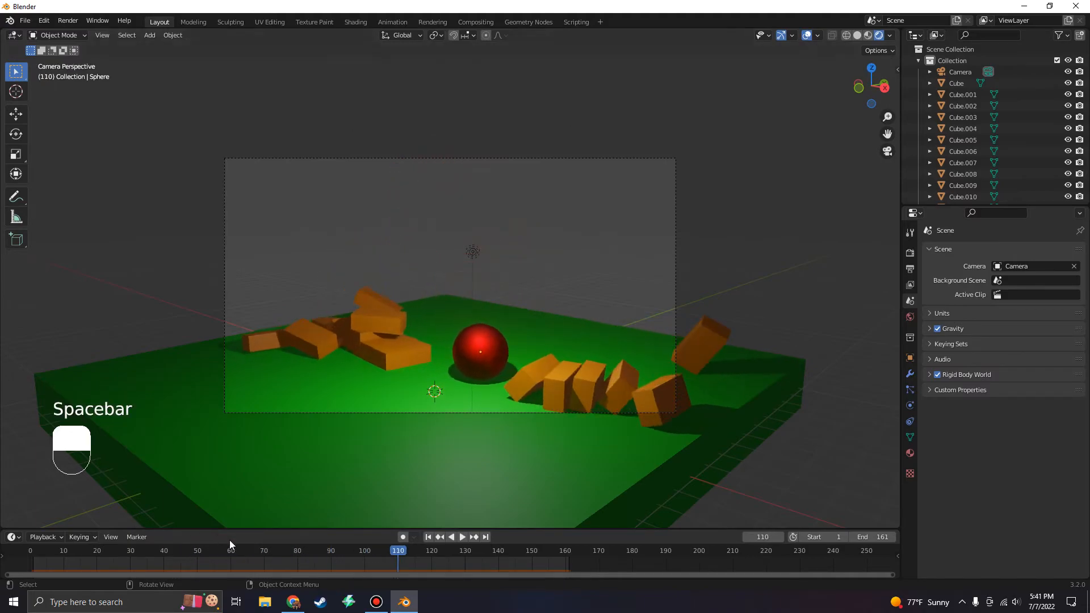
{"action": "left_click_drag", "start_coordinate": [383, 554], "coordinate": [35, 554]}
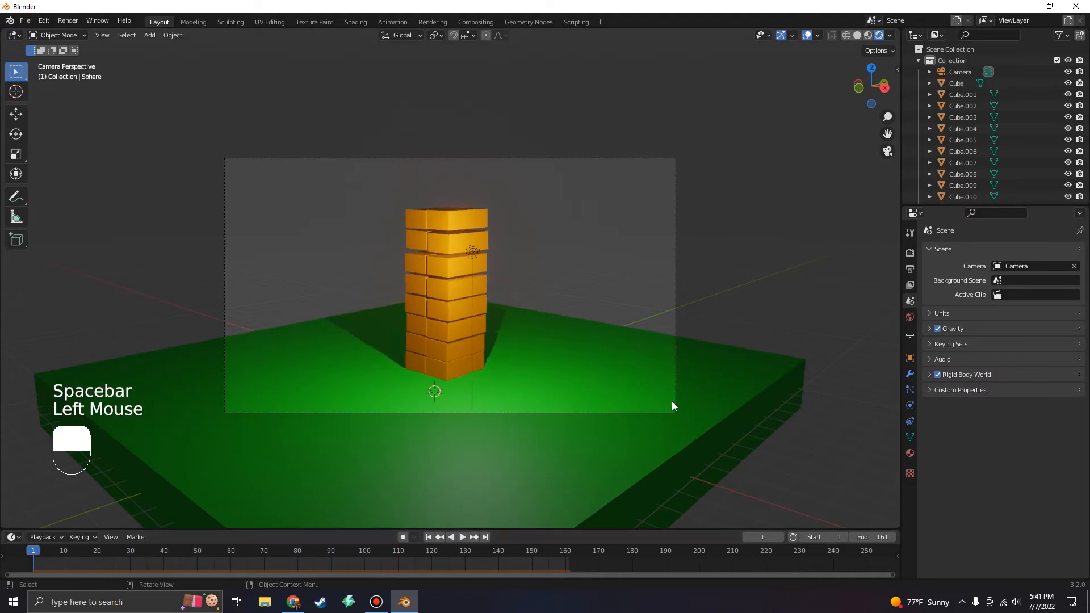
{"action": "left_click", "coordinate": [910, 294]}
{"action": "left_click", "coordinate": [910, 285]}
{"action": "left_click", "coordinate": [910, 269]}
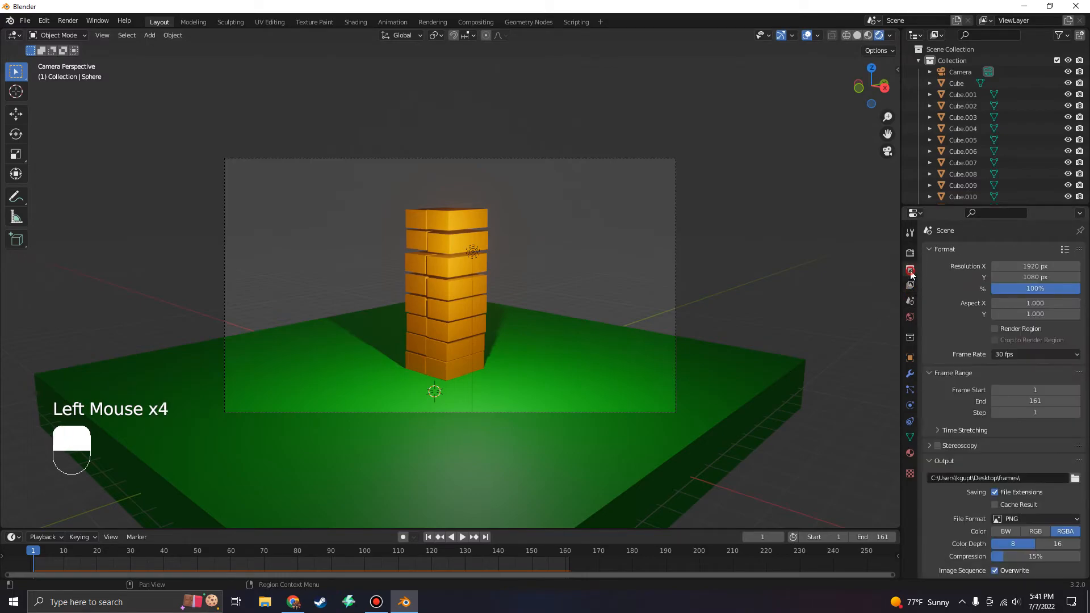
{"action": "left_click", "coordinate": [906, 254]}
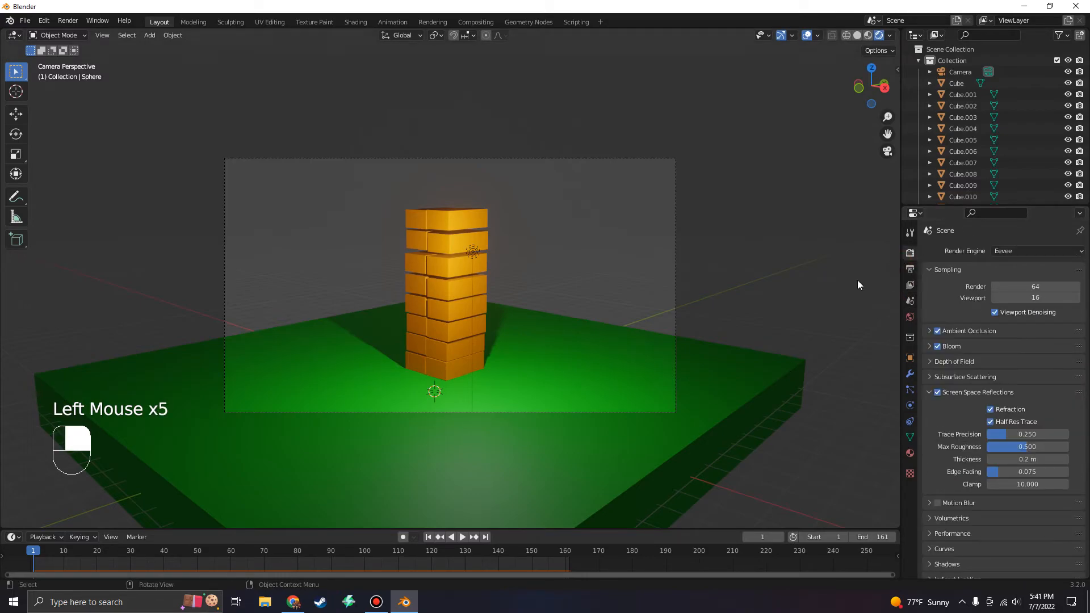
Save the Blender project in the Documents folder as jengatowersim.blend
{"action": "left_click", "coordinate": [25, 21]}
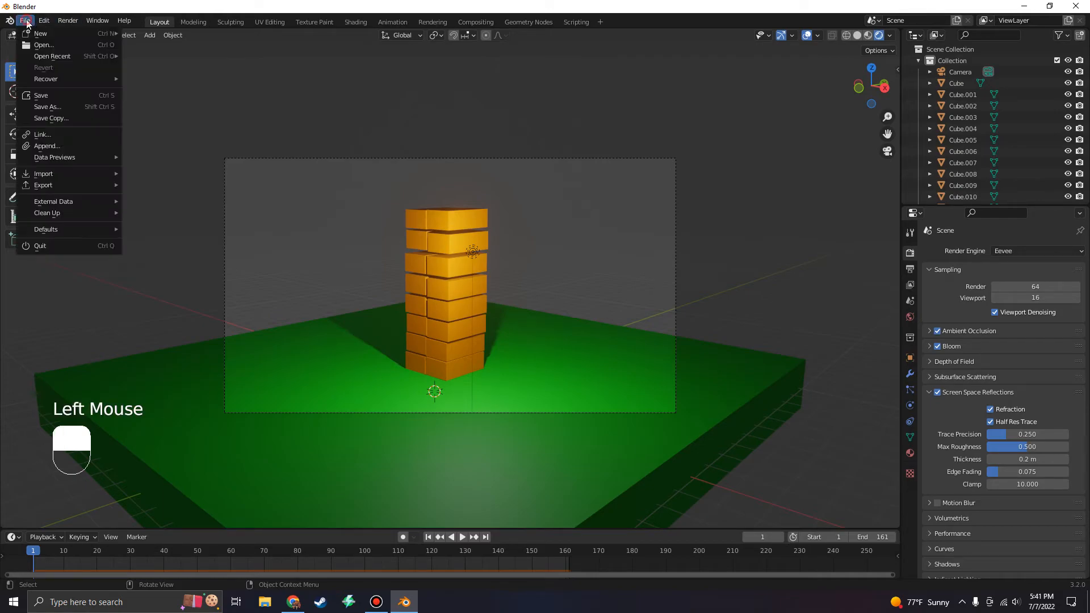
{"action": "left_click", "coordinate": [39, 96]}
{"action": "left_click", "coordinate": [413, 466]}
{"action": "left_click", "coordinate": [414, 466]}
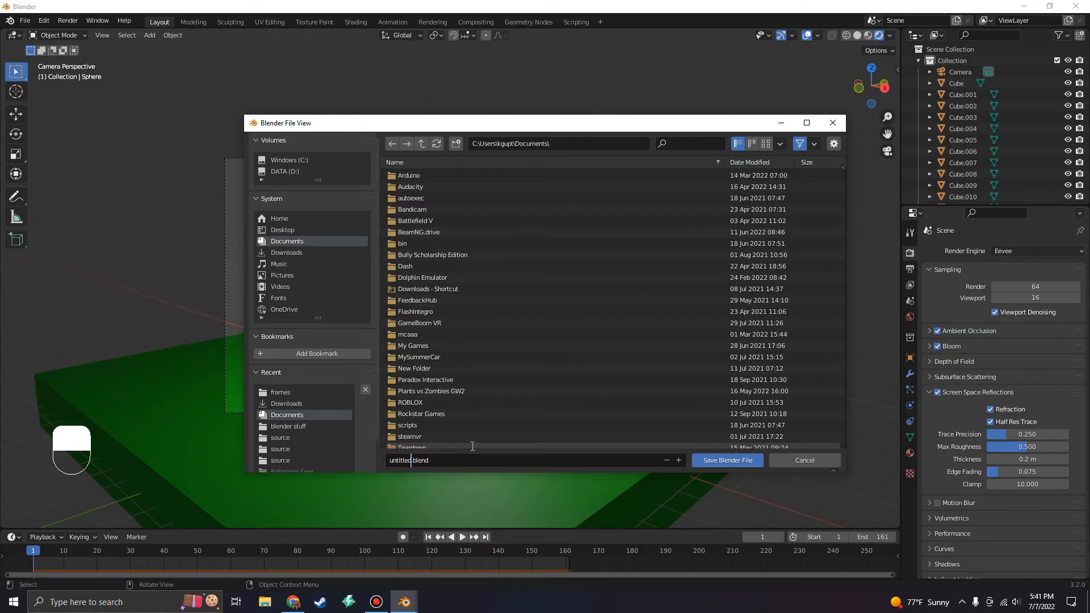
{"action": "key", "text": "BackSpace"}
{"action": "key", "text": "BackSpace"}
{"action": "key", "text": "BackSpace"}
{"action": "key", "text": "BackSpace"}
{"action": "key", "text": "BackSpace"}
{"action": "key", "text": "BackSpace"}
{"action": "key", "text": "BackSpace"}
{"action": "type", "text": "jengatow"}
{"action": "key", "text": "BackSpace"}
{"action": "type", "text": "rsim"}
{"action": "left_click", "coordinate": [728, 461]}
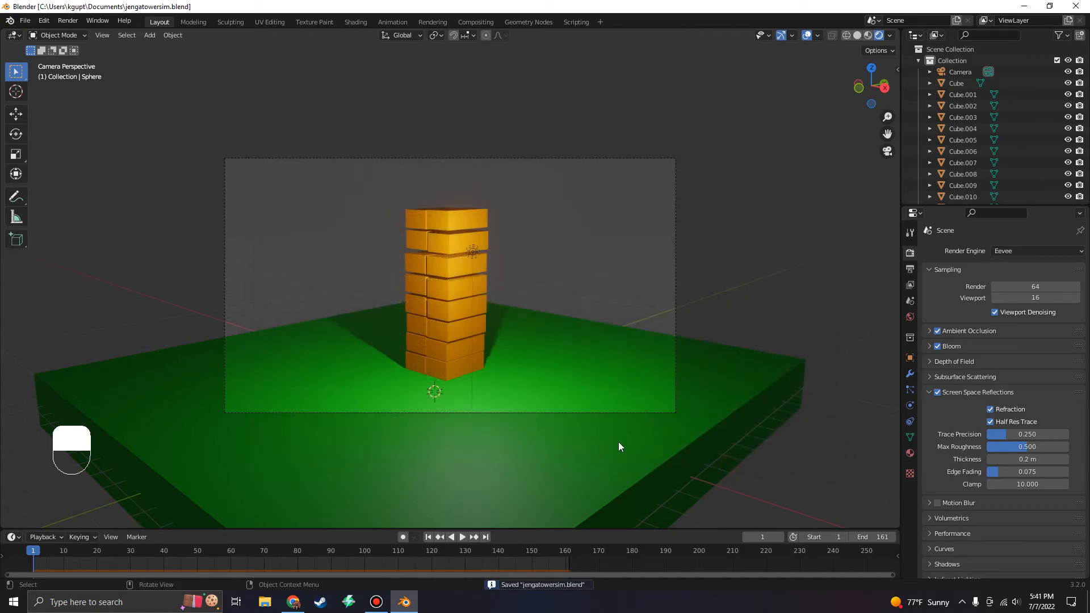
Save the project again, render the full animation to image frames and close the render window
{"action": "left_click", "coordinate": [25, 21]}
{"action": "left_click", "coordinate": [50, 98]}
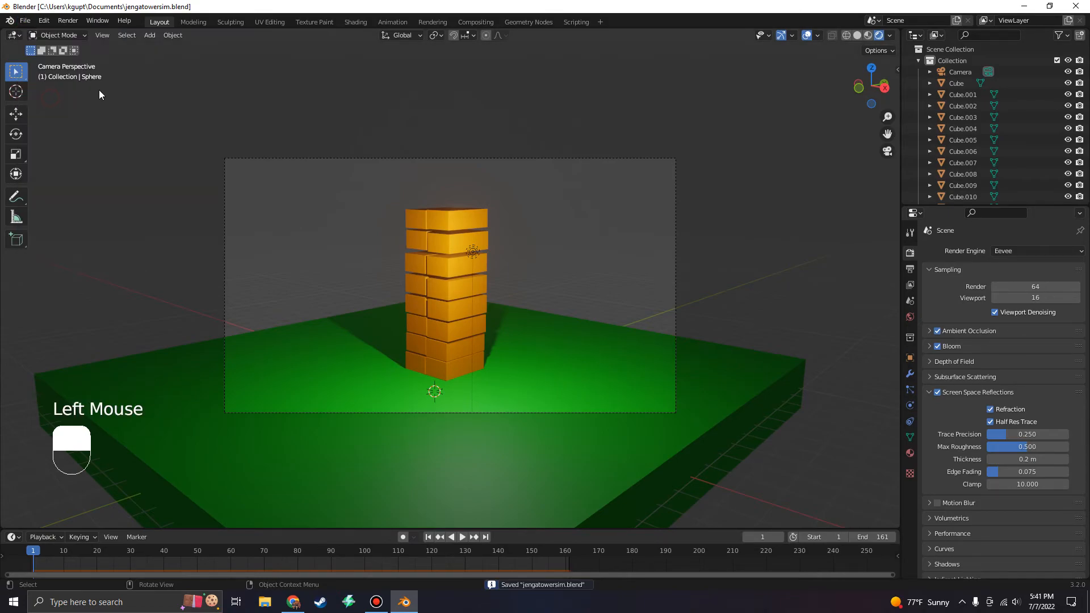
{"action": "left_click", "coordinate": [66, 22]}
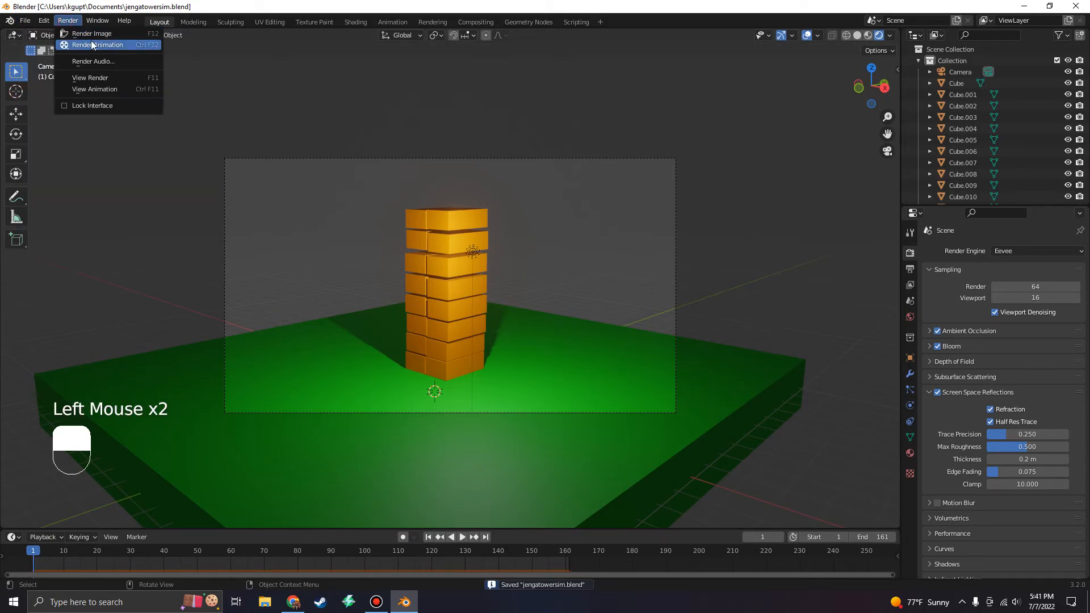
{"action": "left_click", "coordinate": [92, 44]}
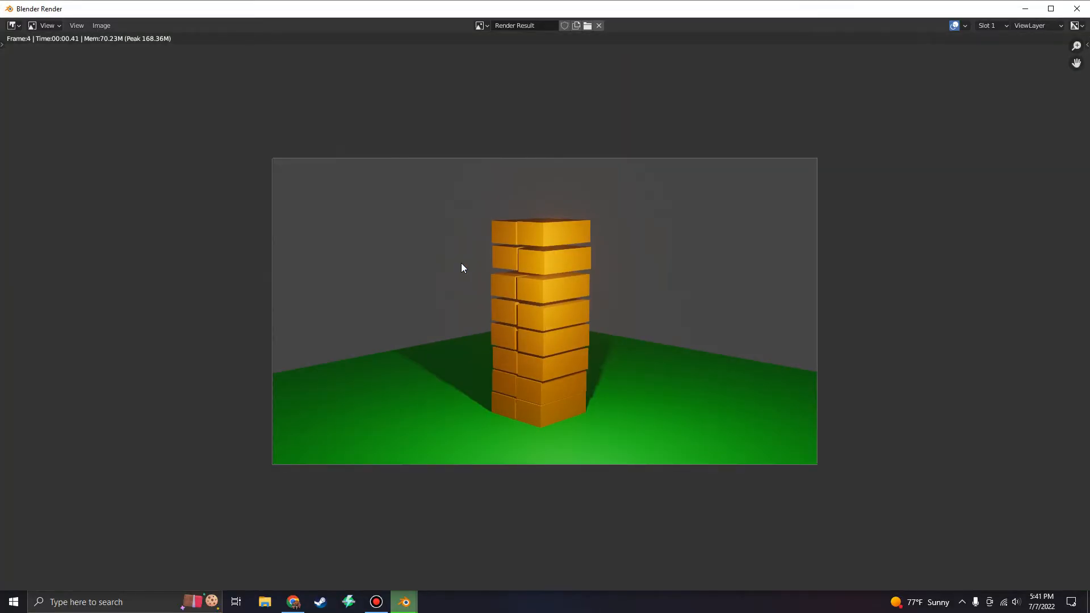
{"action": "scroll", "coordinate": [461, 268], "scroll_direction": "up", "scroll_amount": 1}
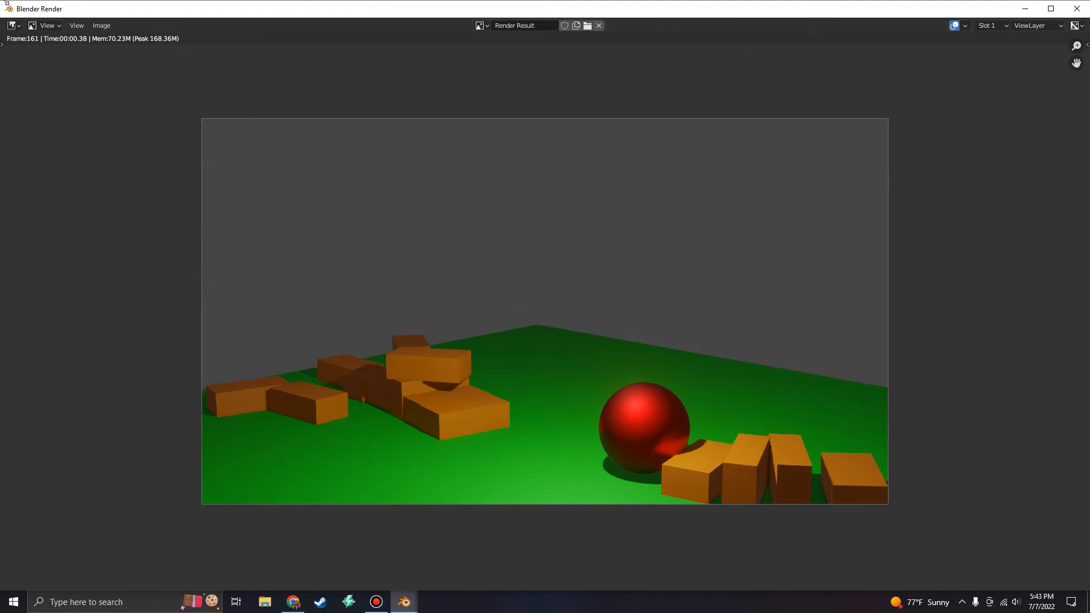
{"action": "left_click", "coordinate": [1077, 8]}
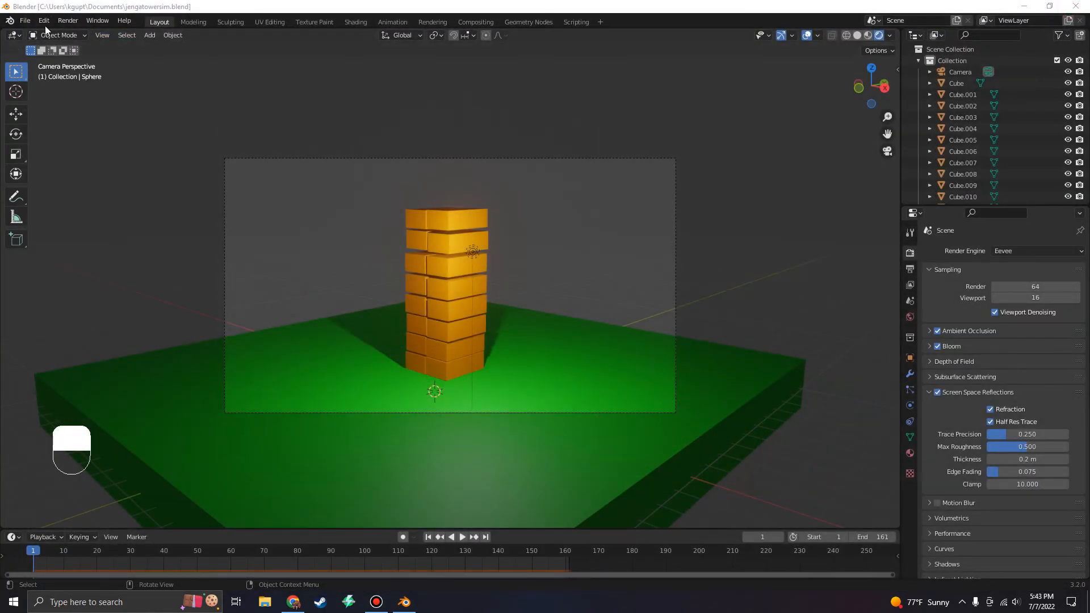
Save the project and create a new file from the Video Editing template
{"action": "left_click", "coordinate": [25, 21]}
{"action": "left_click", "coordinate": [46, 96]}
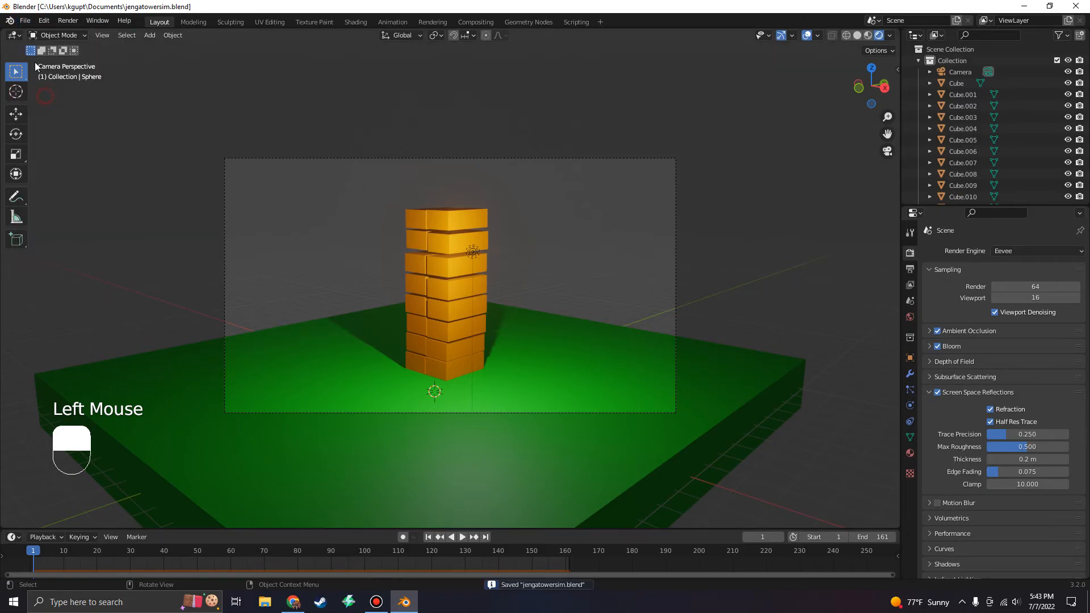
{"action": "left_click", "coordinate": [29, 22]}
{"action": "mouse_move", "coordinate": [35, 31]}
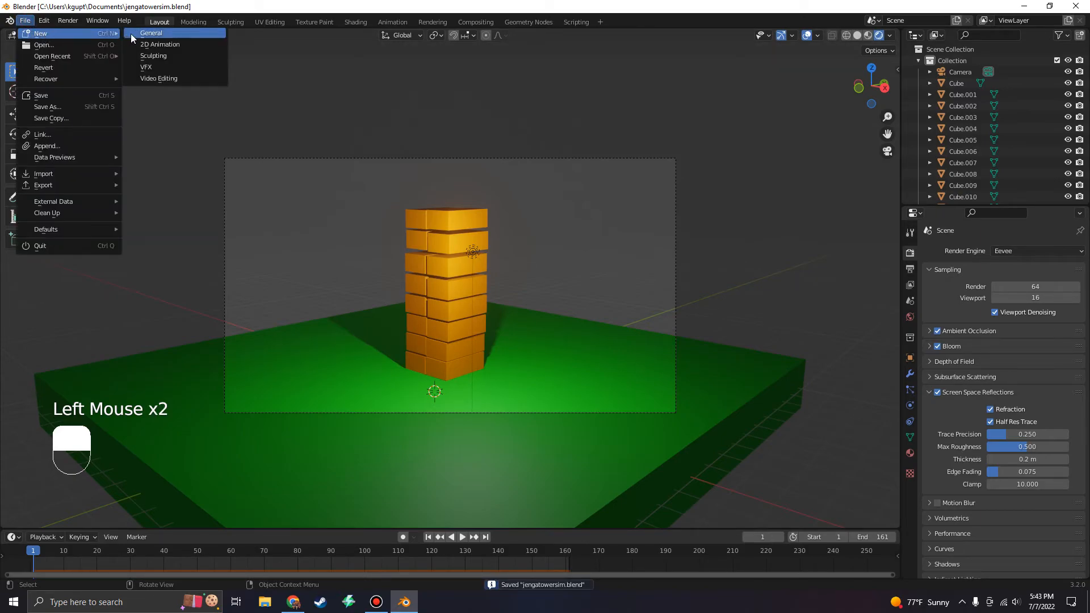
{"action": "left_click", "coordinate": [158, 78]}
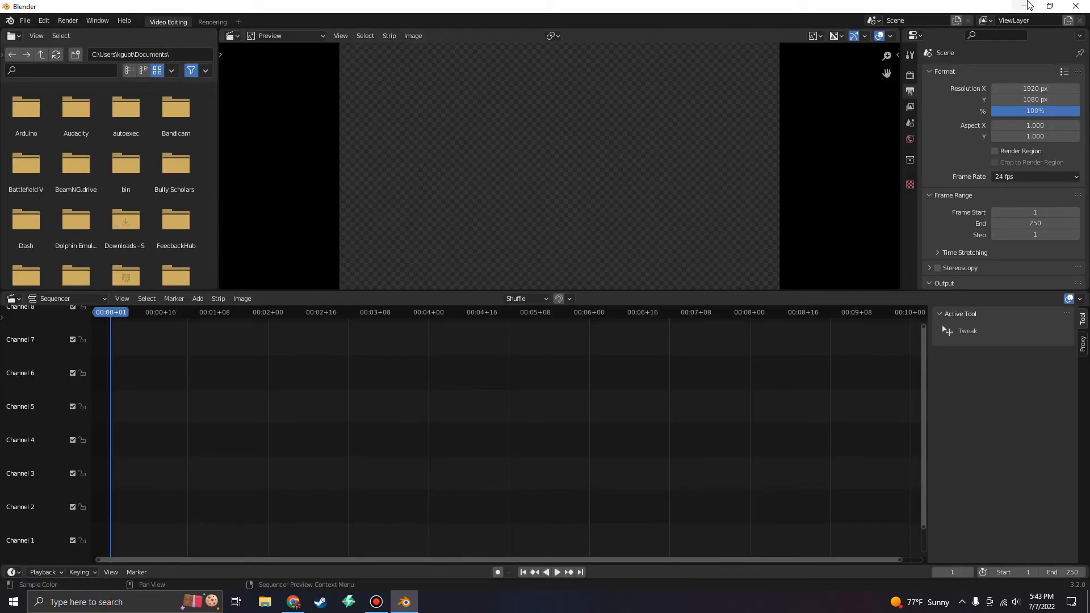
Minimize Blender, close the browser window and delete the gg folder from the desktop
{"action": "left_click", "coordinate": [1024, 6]}
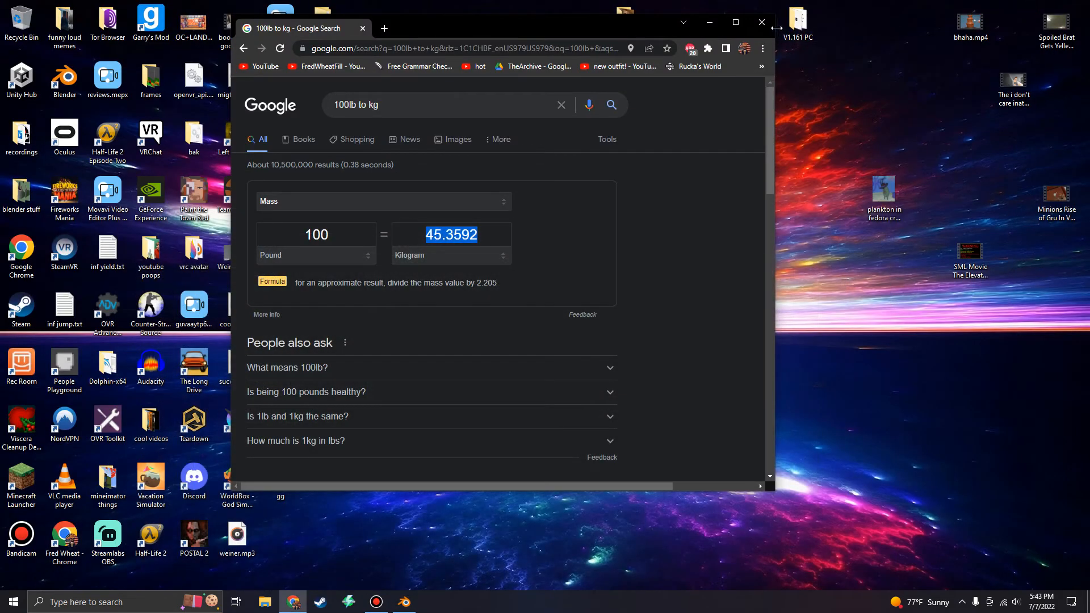
{"action": "left_click", "coordinate": [762, 22]}
{"action": "left_click", "coordinate": [280, 471]}
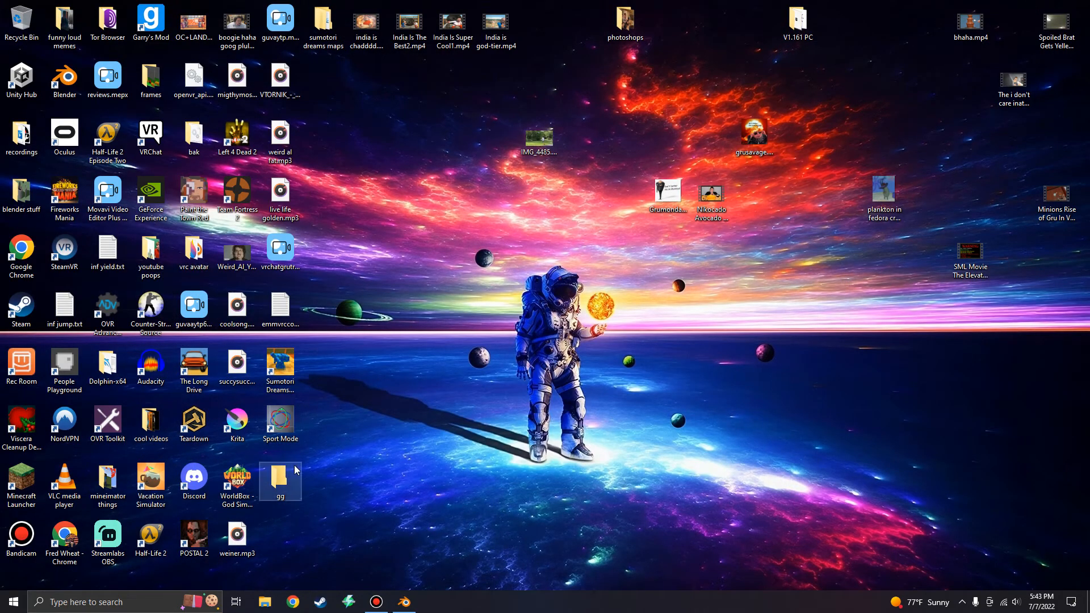
{"action": "key", "text": "Delete"}
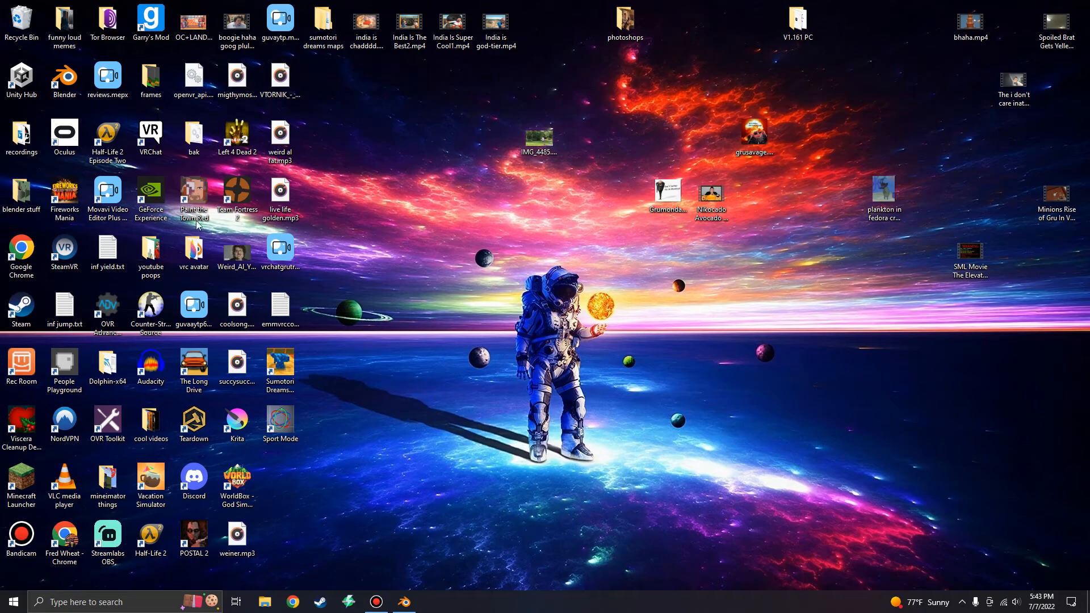
Open the frames folder on the desktop, check the rendered PNG images and close the folder
{"action": "double_click", "coordinate": [149, 80]}
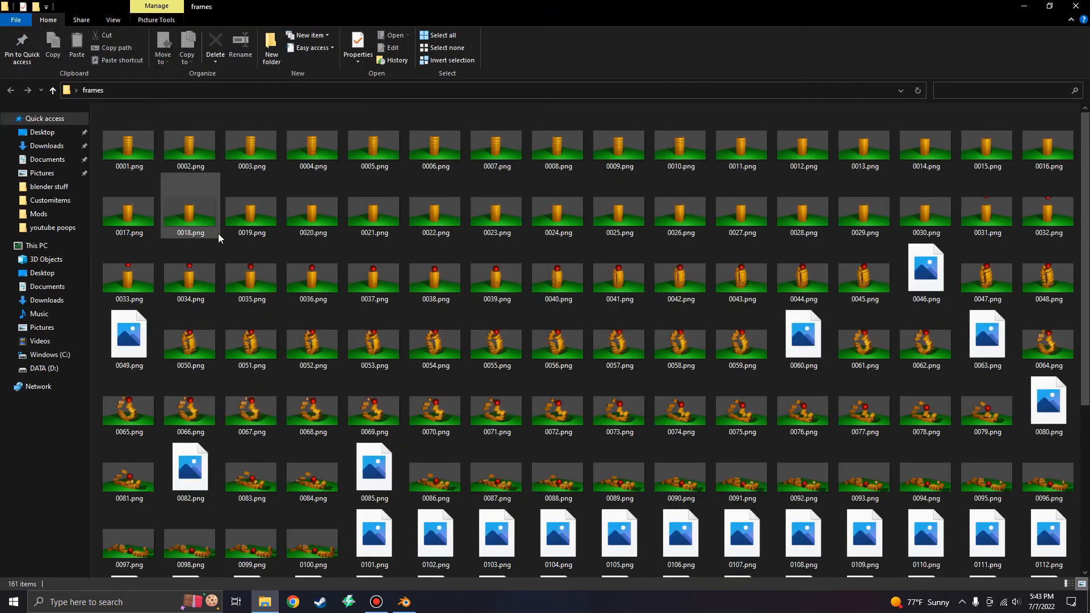
{"action": "scroll", "coordinate": [299, 324], "scroll_direction": "up", "scroll_amount": 5}
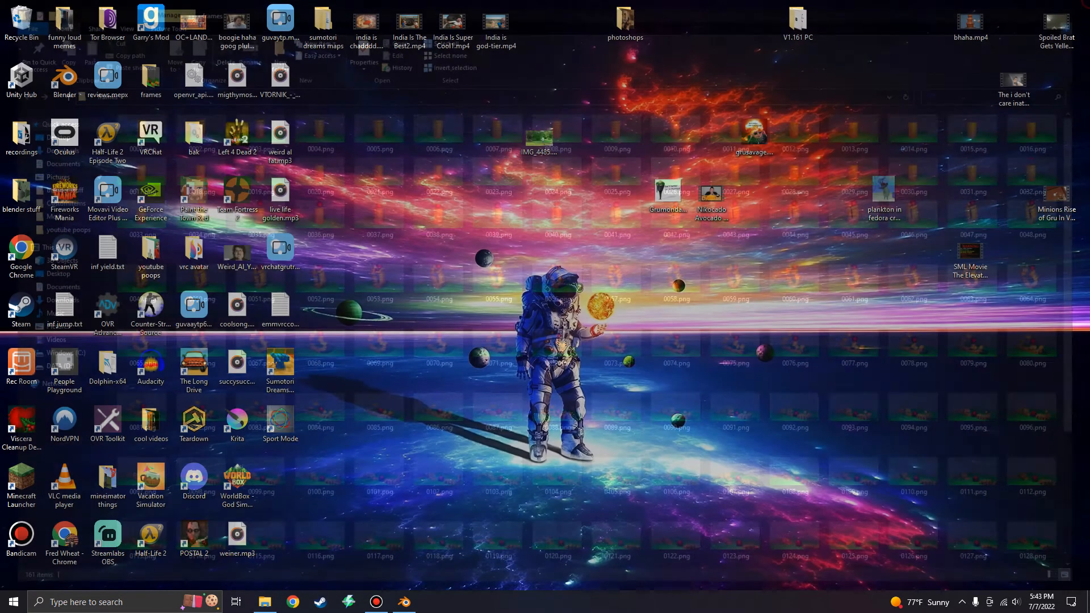
{"action": "left_click", "coordinate": [1076, 6]}
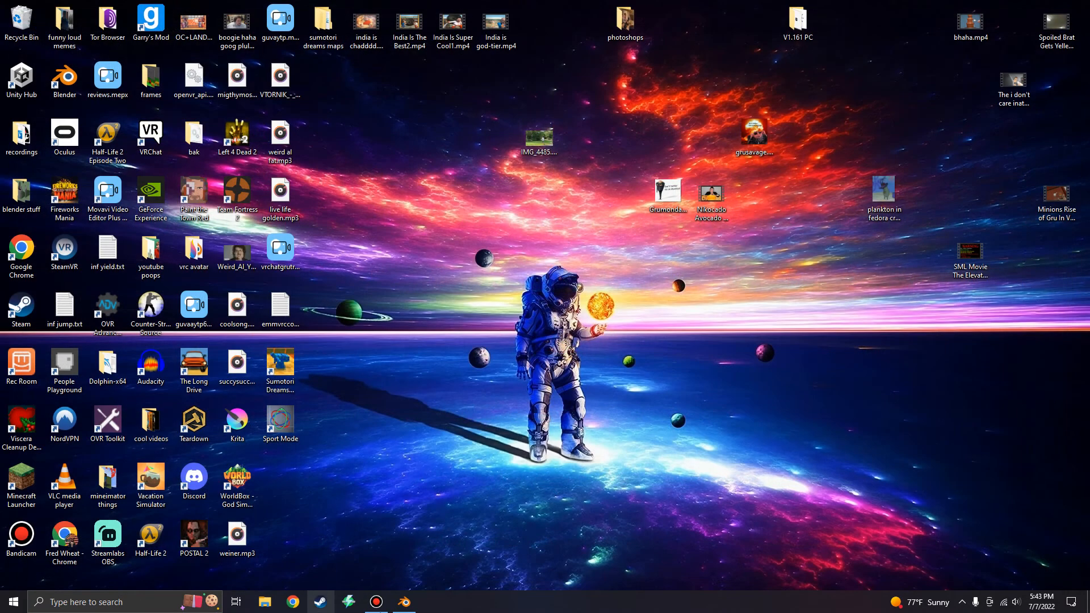
Return to Blender and set the output frame rate to 30 fps and the end frame to 161
{"action": "left_click", "coordinate": [404, 602]}
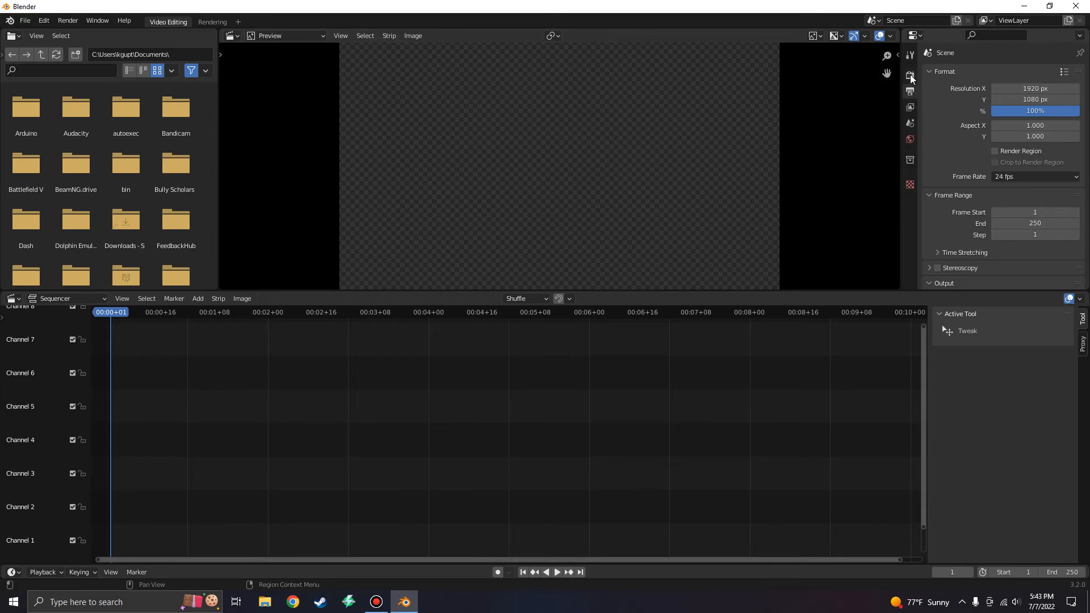
{"action": "left_click", "coordinate": [1006, 178]}
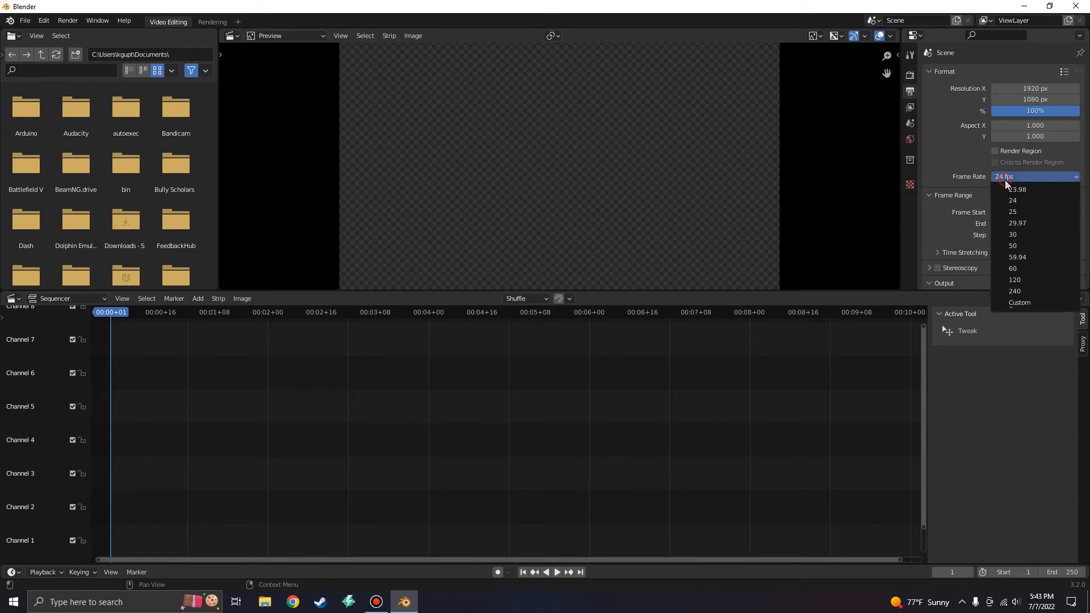
{"action": "left_click", "coordinate": [1014, 222]}
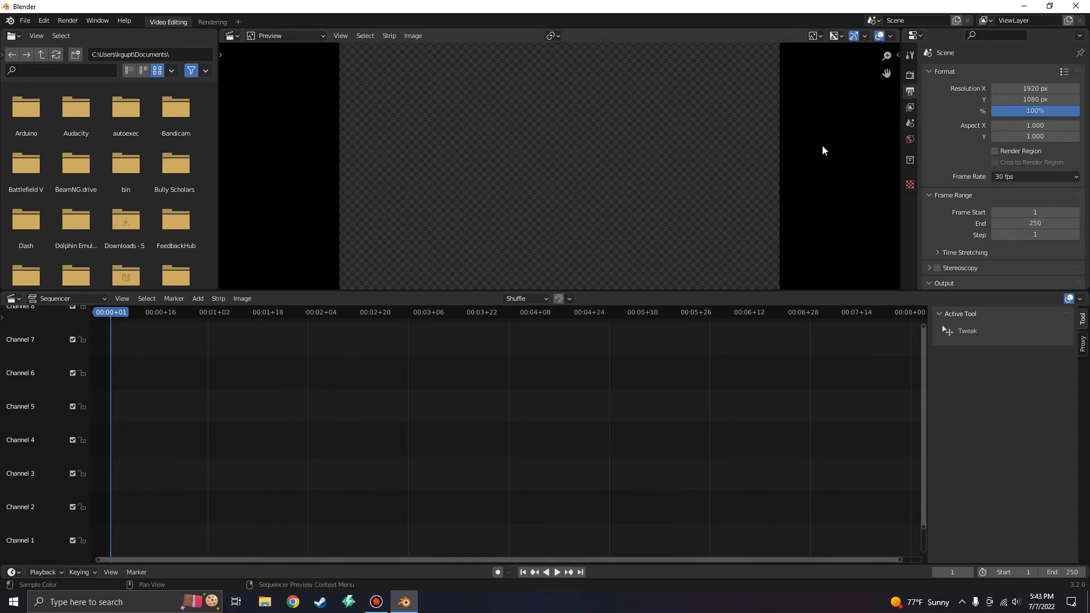
{"action": "double_click", "coordinate": [1030, 223]}
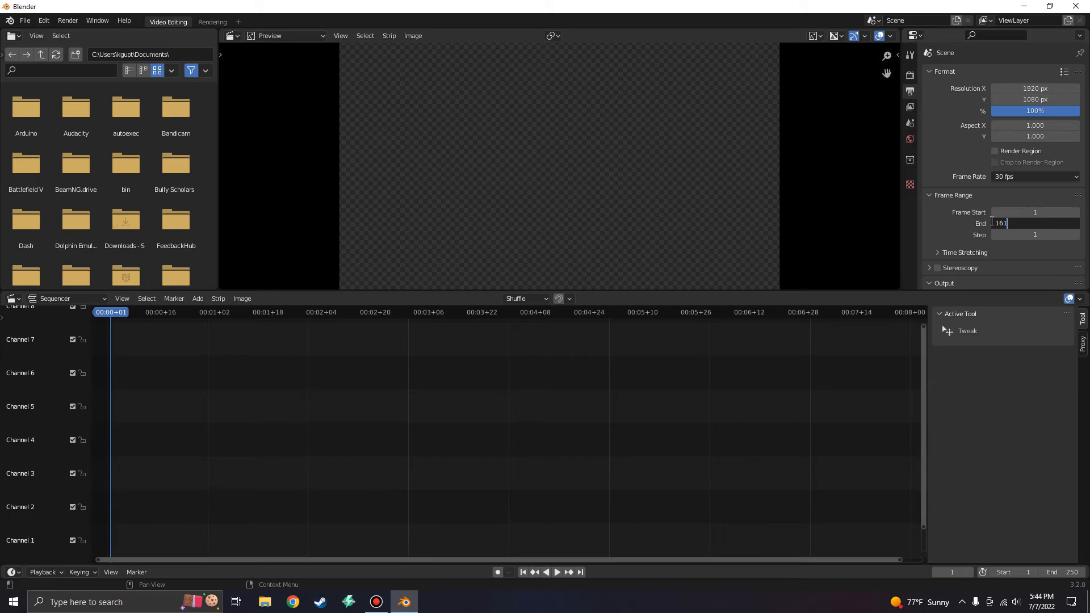
{"action": "key", "text": "Return"}
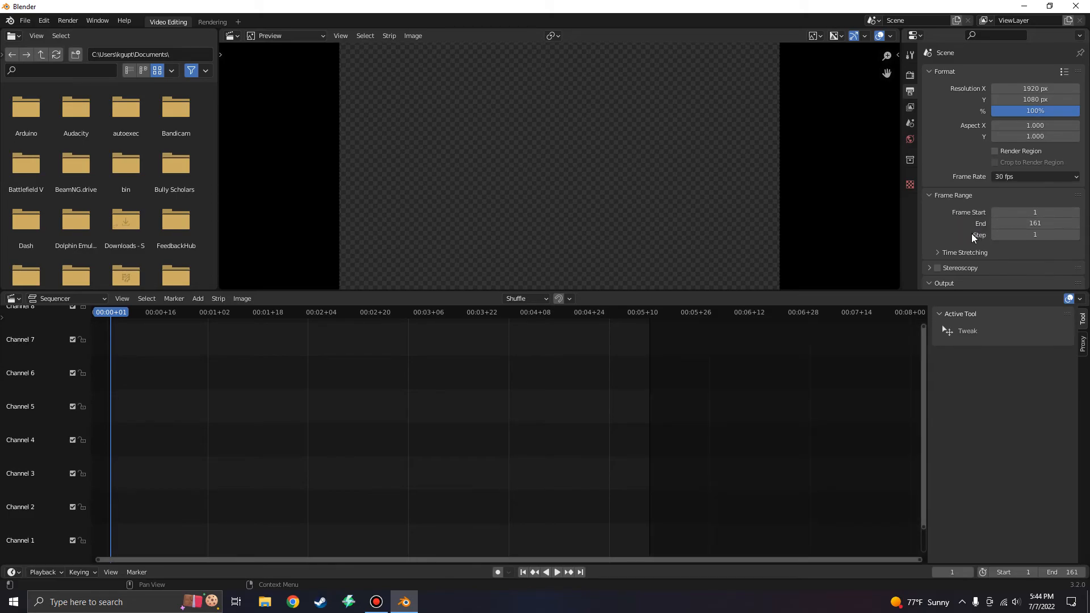
Set the video output path to the blender stuff folder on the Desktop and check the output file format
{"action": "scroll", "coordinate": [962, 283], "scroll_direction": "down", "scroll_amount": 1}
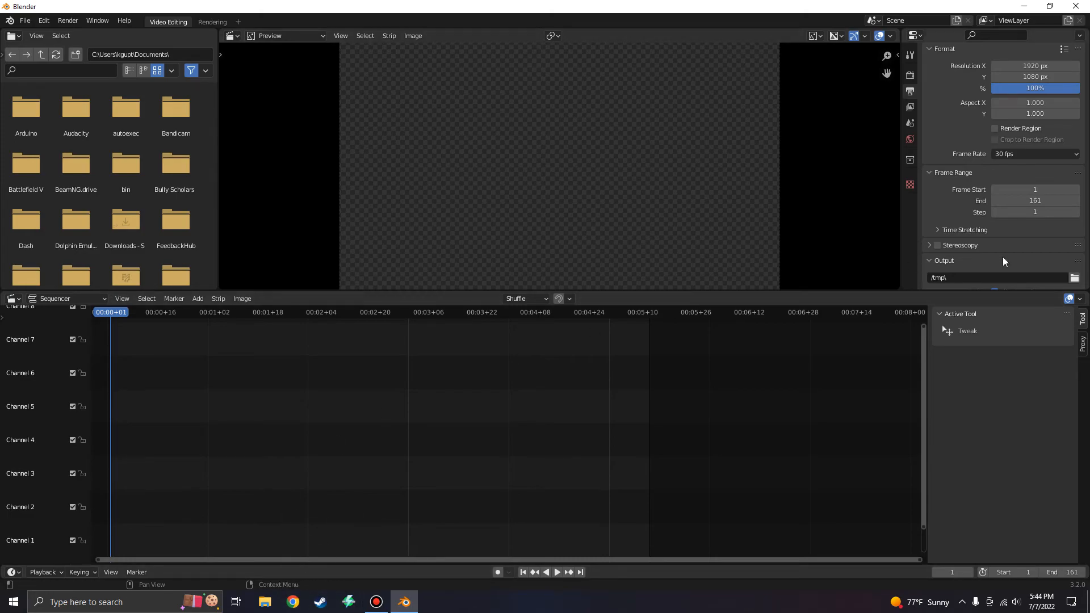
{"action": "left_click", "coordinate": [1075, 278]}
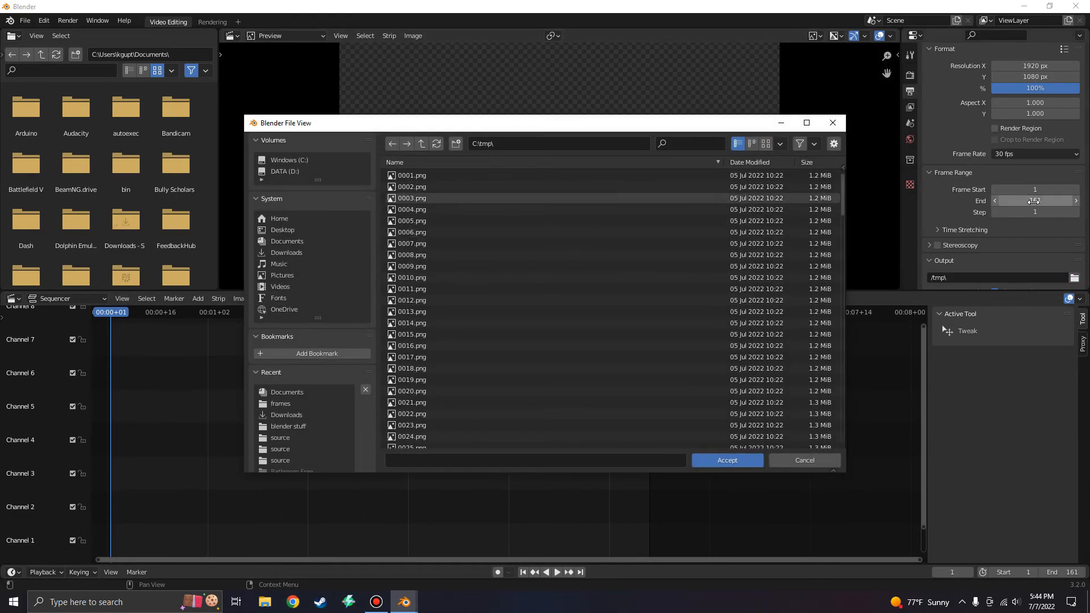
{"action": "left_click", "coordinate": [282, 230]}
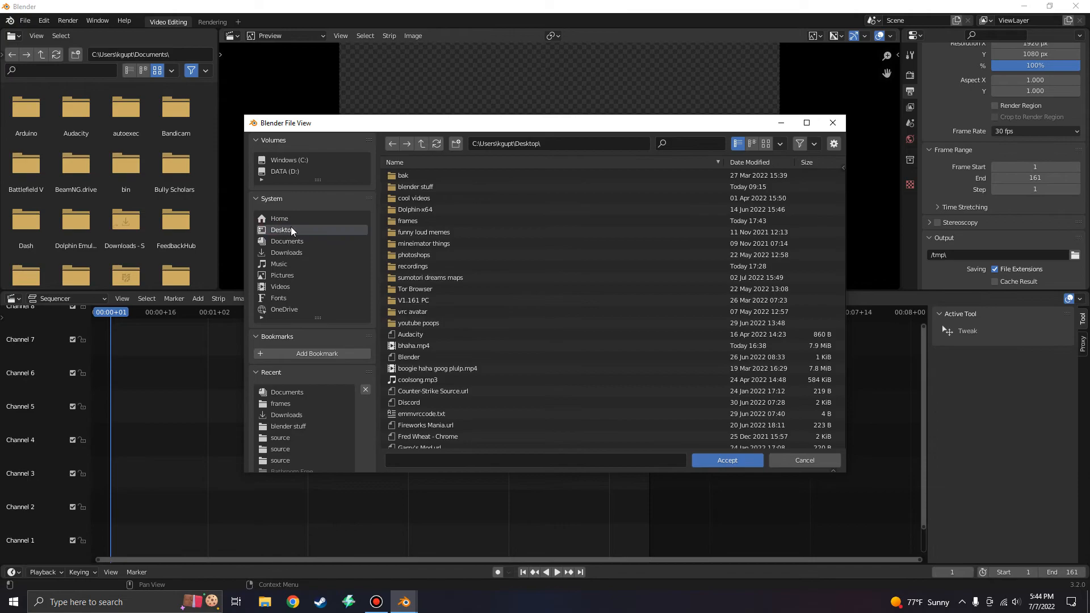
{"action": "double_click", "coordinate": [403, 188]}
{"action": "scroll", "coordinate": [457, 199], "scroll_direction": "down", "scroll_amount": 3}
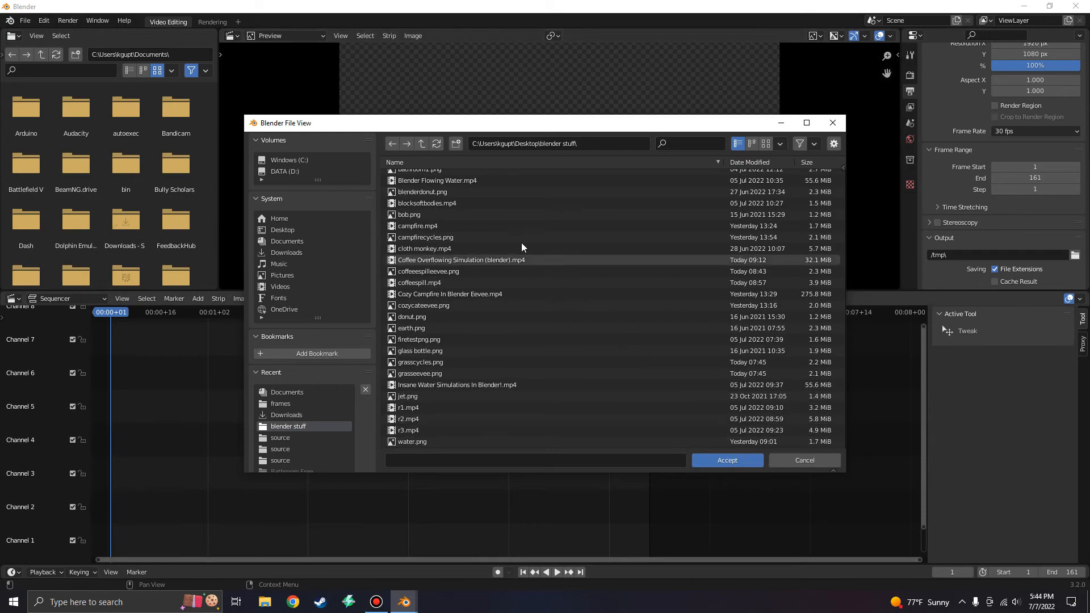
{"action": "left_click", "coordinate": [713, 457]}
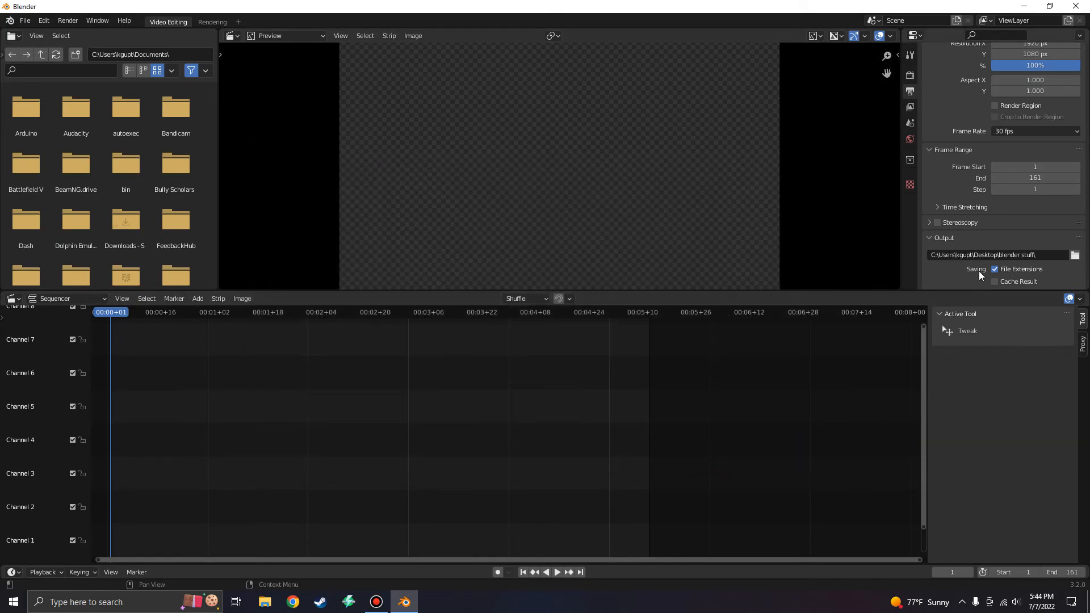
{"action": "scroll", "coordinate": [974, 261], "scroll_direction": "down", "scroll_amount": 4}
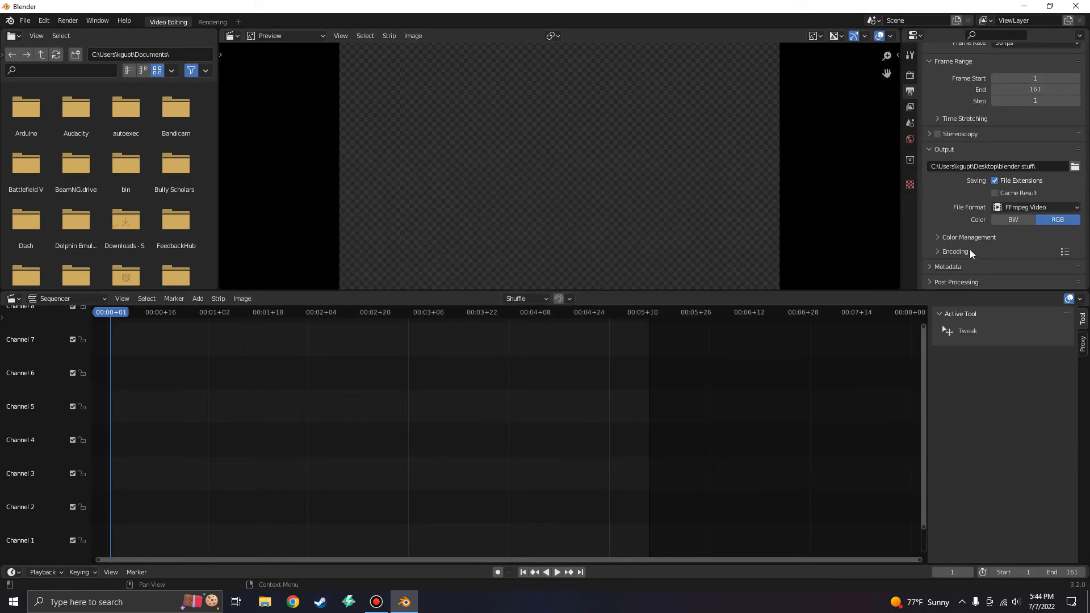
Start adding an image sequence strip to the sequencer and browse to the frames folder on the Desktop, sorted by ascending name
{"action": "left_click", "coordinate": [198, 301]}
{"action": "left_click", "coordinate": [230, 373]}
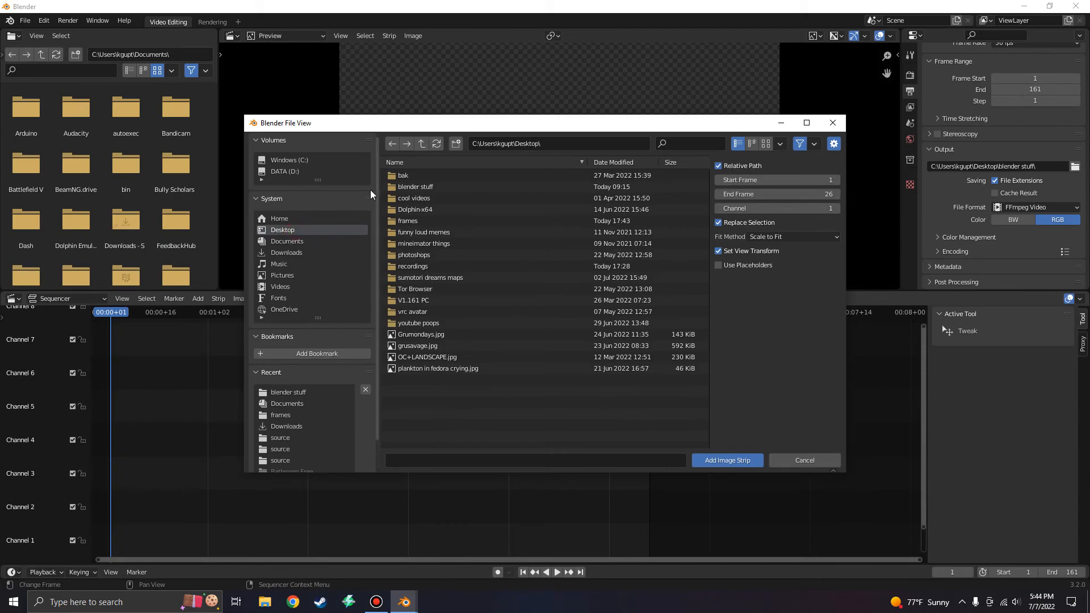
{"action": "left_click", "coordinate": [387, 223]}
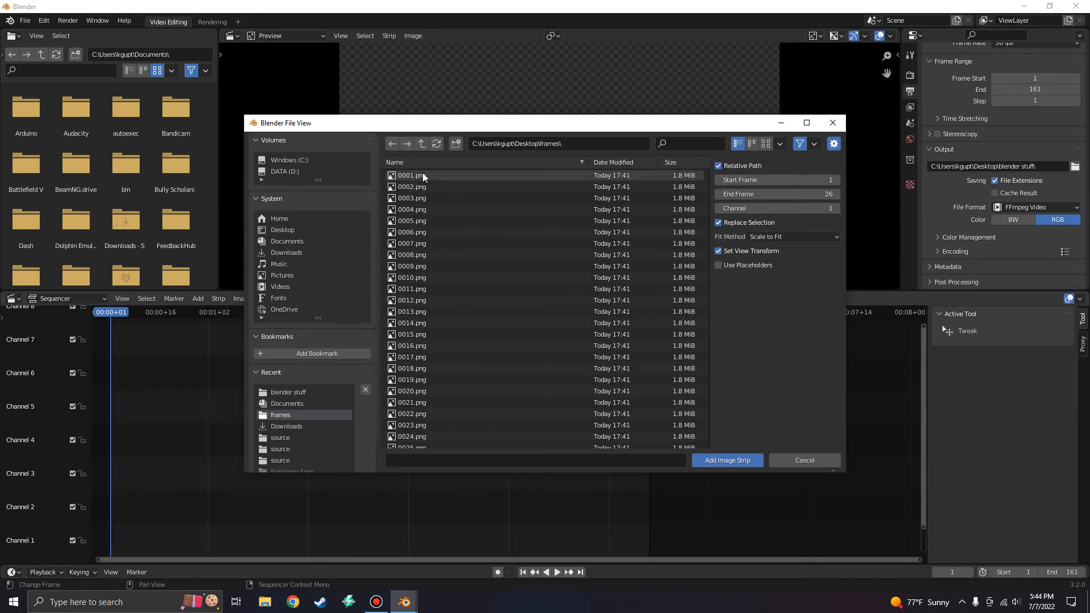
{"action": "scroll", "coordinate": [424, 190], "scroll_direction": "down", "scroll_amount": 2}
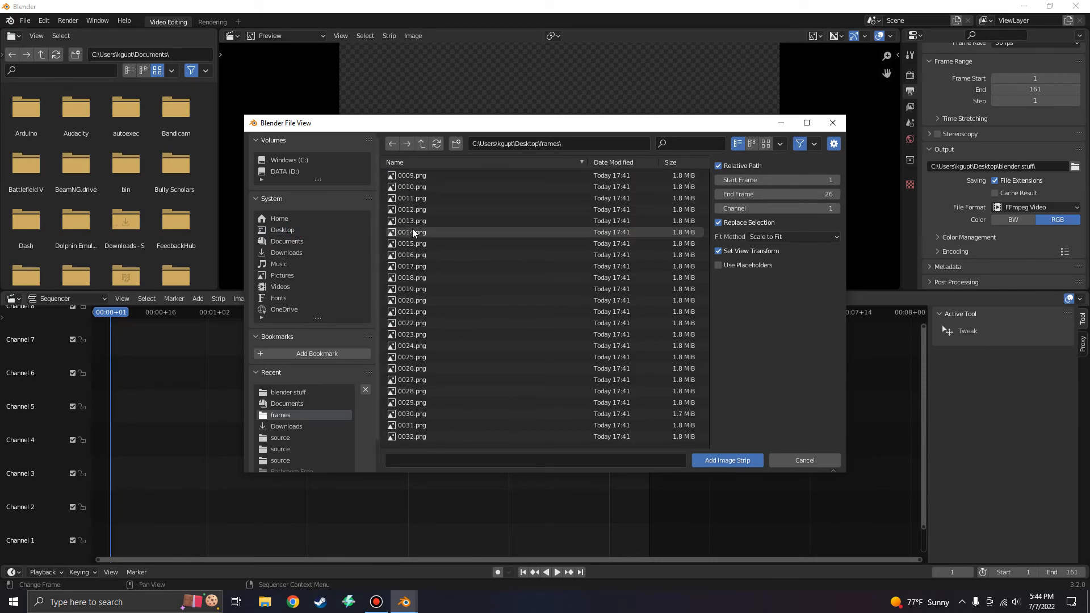
{"action": "scroll", "coordinate": [399, 171], "scroll_direction": "up", "scroll_amount": 2}
{"action": "left_click", "coordinate": [401, 164]}
{"action": "left_click", "coordinate": [398, 162]}
{"action": "scroll", "coordinate": [412, 182], "scroll_direction": "down", "scroll_amount": 5}
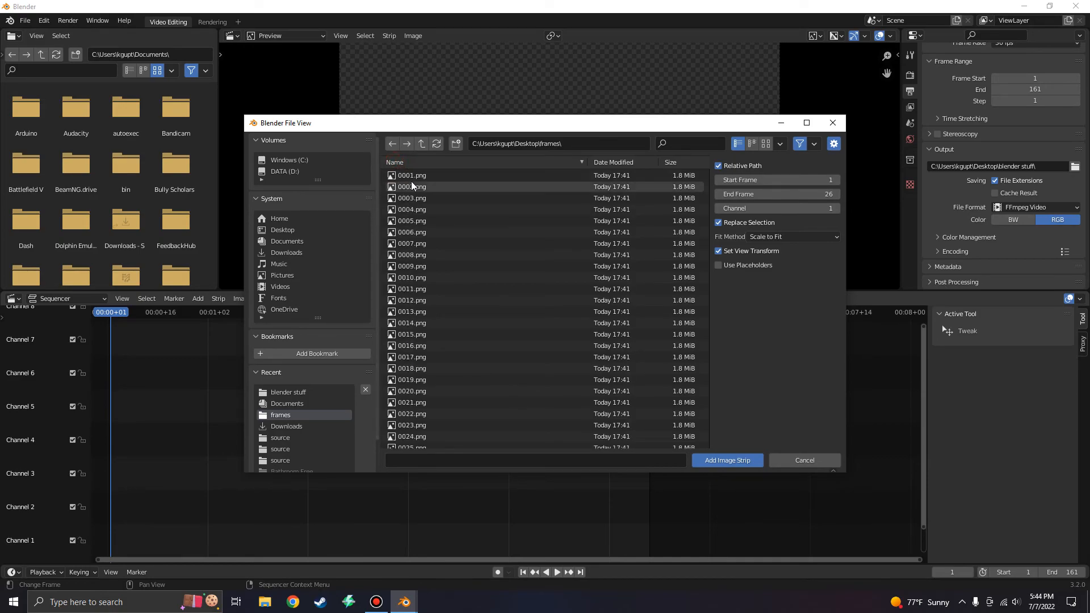
{"action": "scroll", "coordinate": [422, 273], "scroll_direction": "up", "scroll_amount": 5}
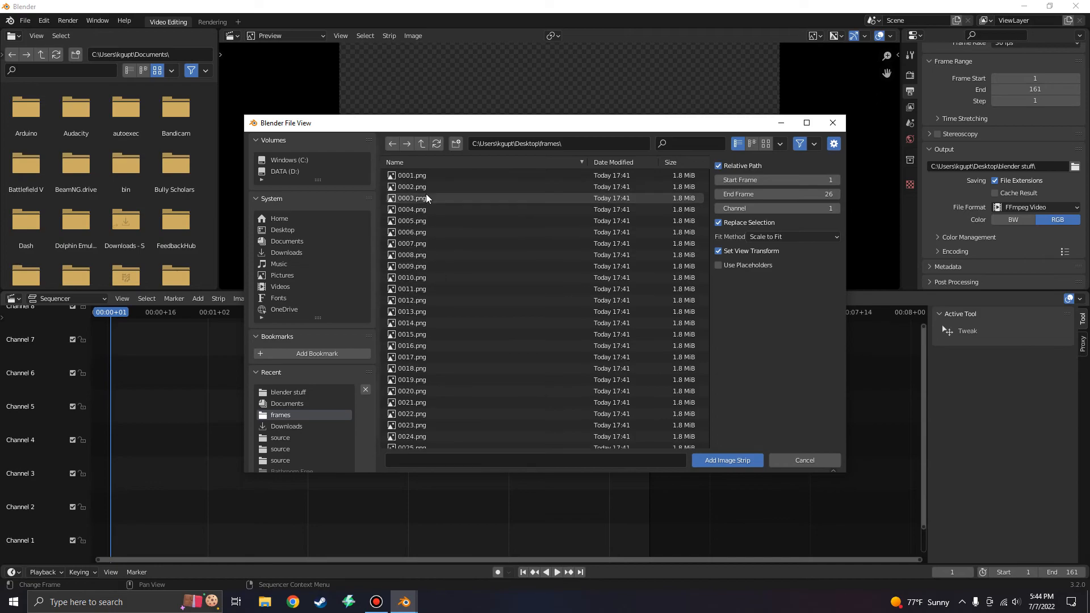
Add frames 0001.png through 0161.png to the sequencer as one image strip and preview its playback
{"action": "left_click", "coordinate": [424, 177]}
{"action": "scroll", "coordinate": [544, 291], "scroll_direction": "down", "scroll_amount": 20}
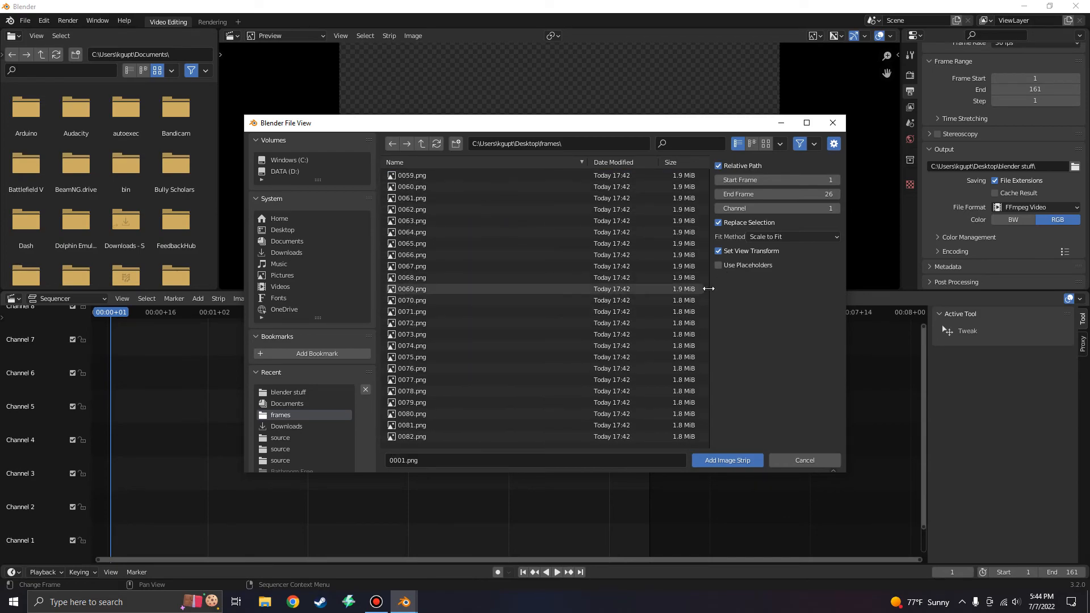
{"action": "left_click_drag", "start_coordinate": [708, 287], "coordinate": [714, 437]}
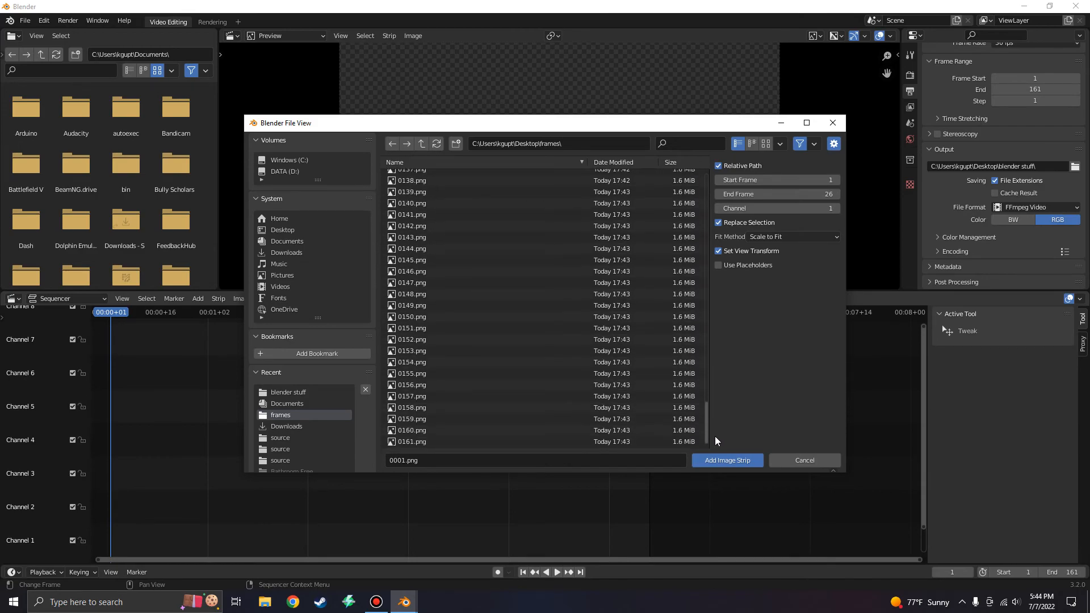
{"action": "left_click", "coordinate": [441, 443], "text": "shift"}
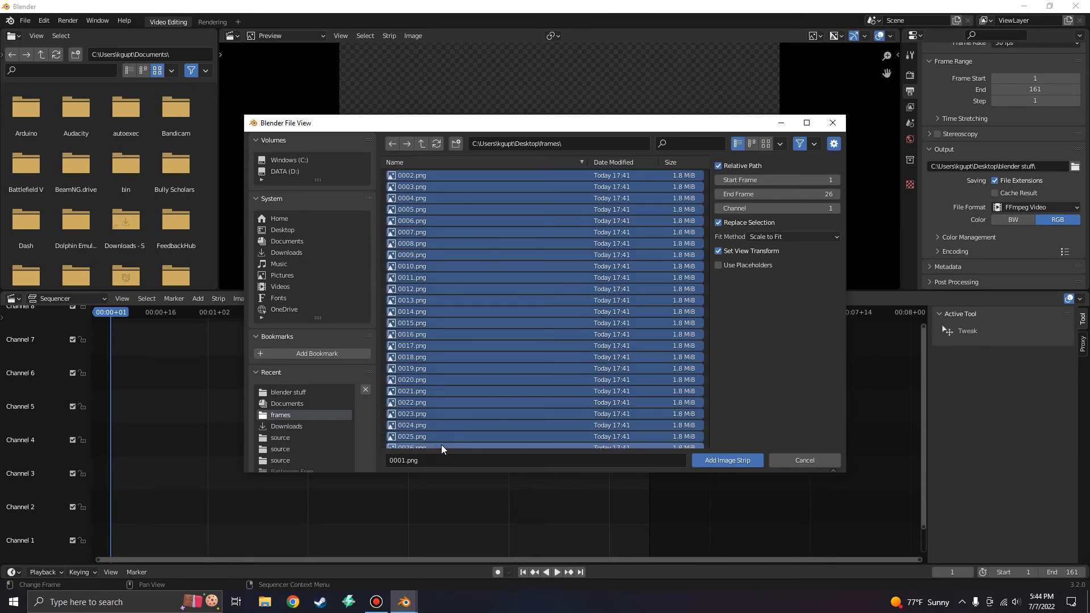
{"action": "left_click", "coordinate": [714, 460]}
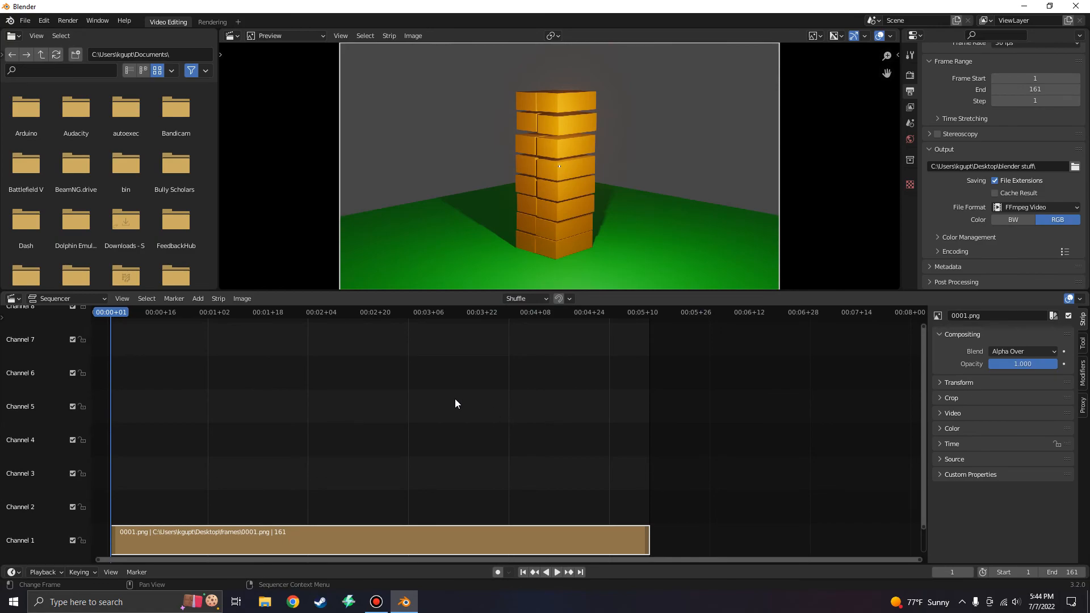
{"action": "key", "text": "space"}
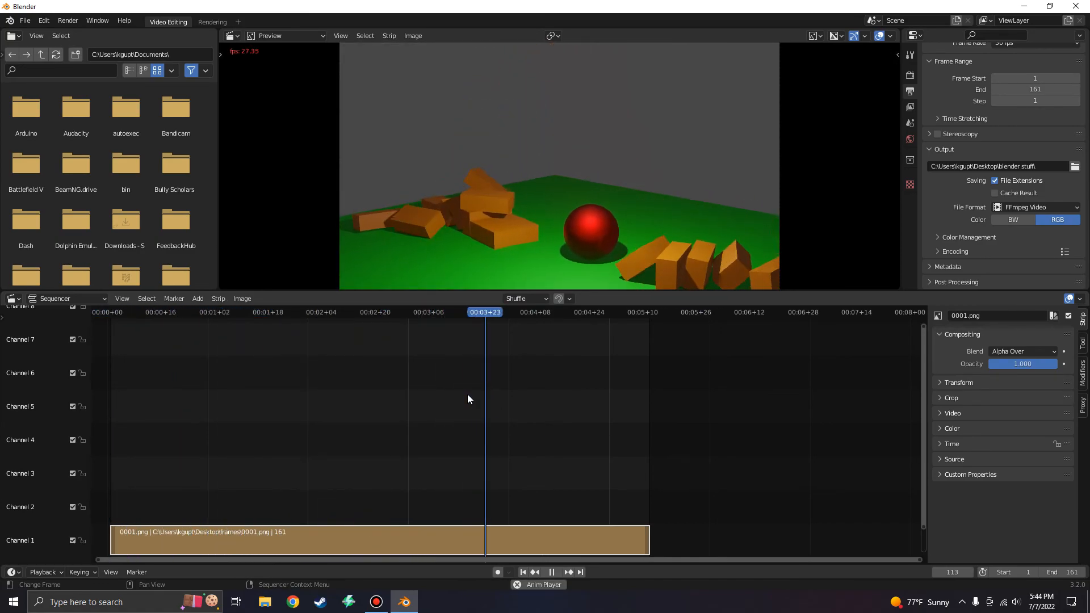
{"action": "key", "text": "space"}
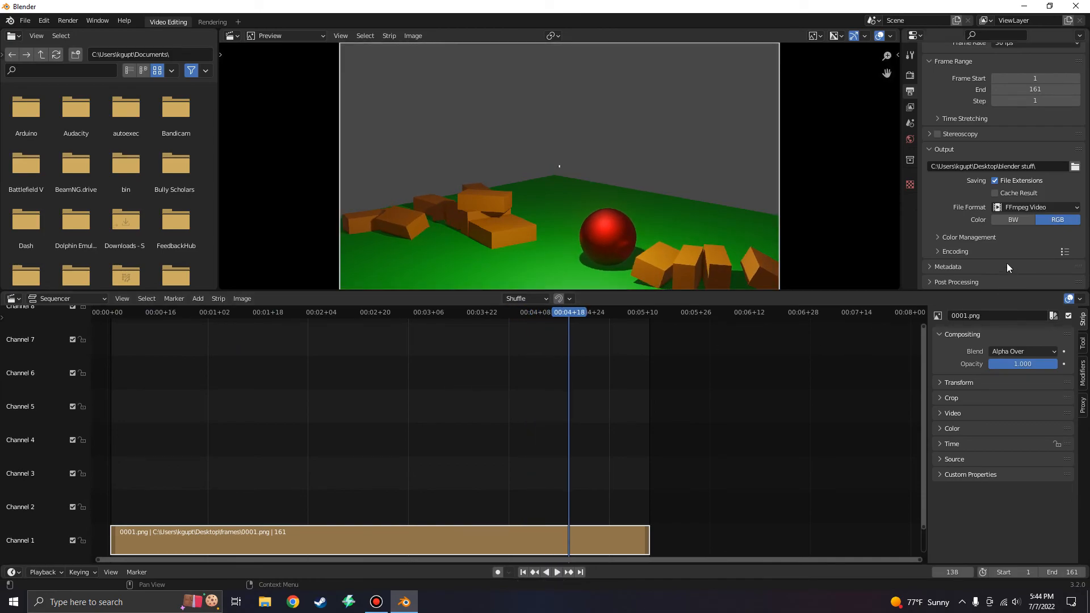
Set the video encoding's output quality to Perceptually Lossless
{"action": "left_click", "coordinate": [939, 251]}
{"action": "scroll", "coordinate": [949, 250], "scroll_direction": "down", "scroll_amount": 3}
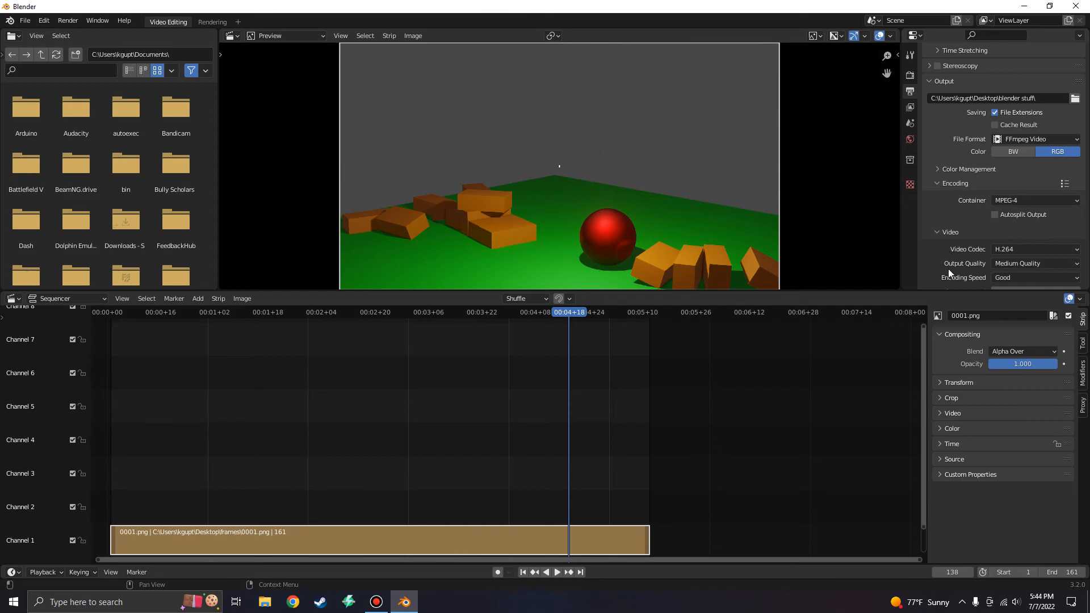
{"action": "left_click", "coordinate": [1005, 264]}
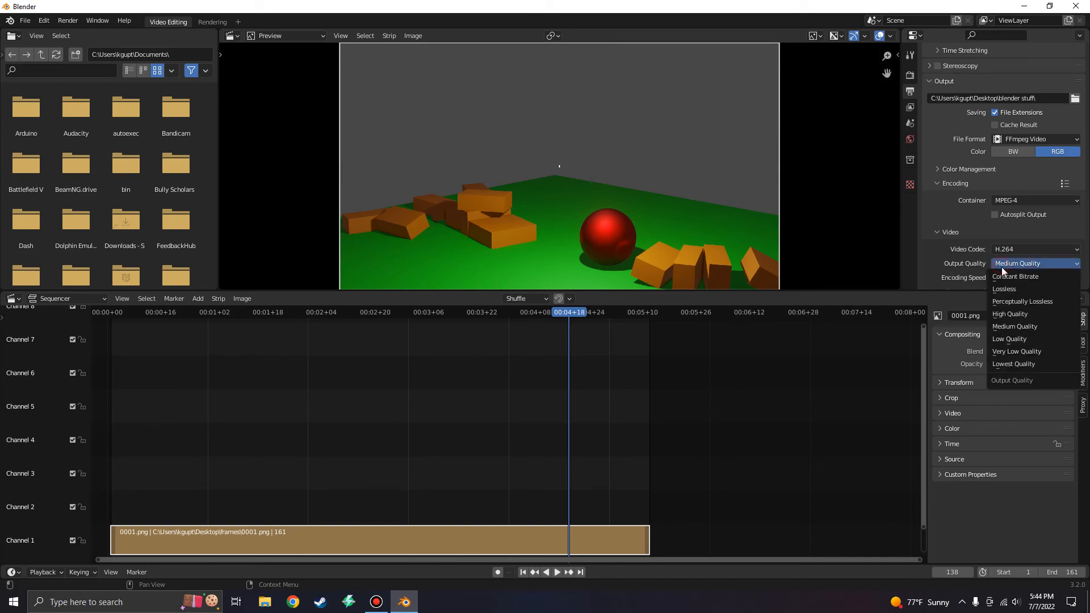
{"action": "left_click", "coordinate": [1007, 302]}
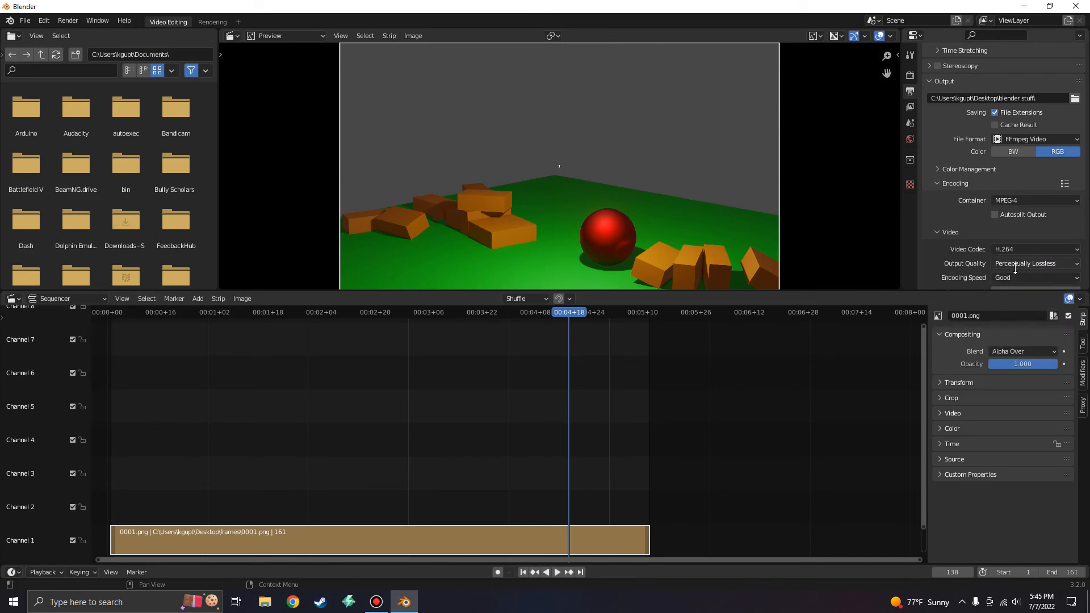
Render the sequenced animation to video and close the render window once all frames are processed
{"action": "left_click", "coordinate": [78, 21]}
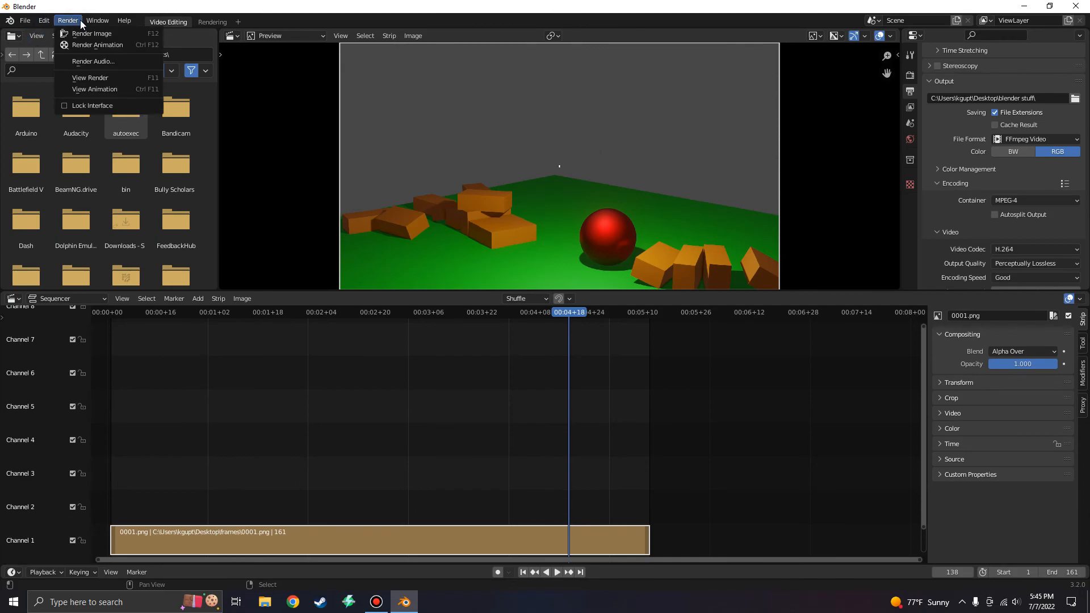
{"action": "left_click", "coordinate": [80, 45]}
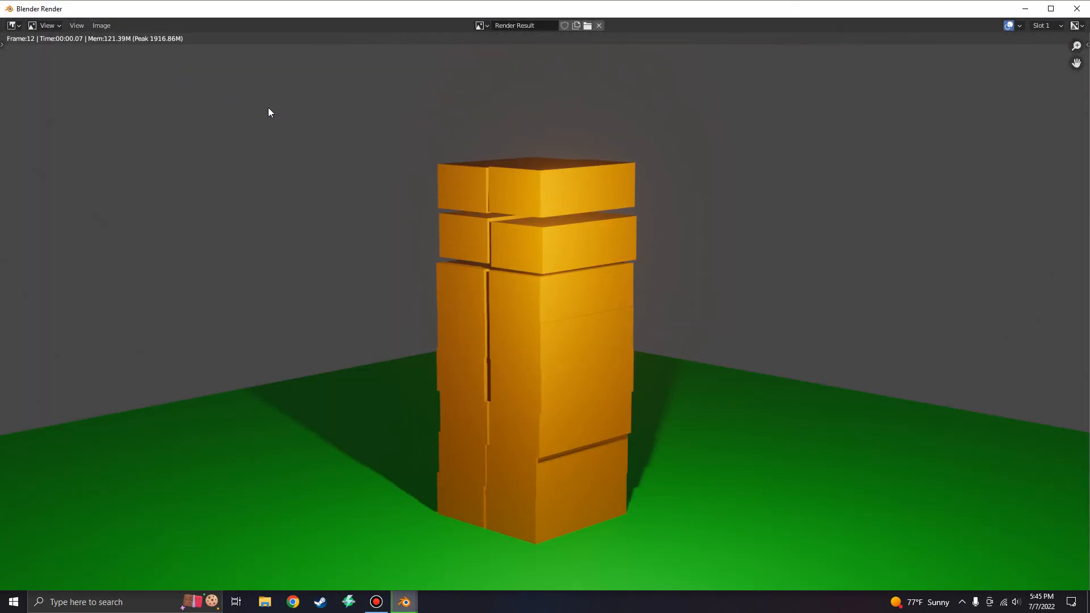
{"action": "scroll", "coordinate": [282, 114], "scroll_direction": "down", "scroll_amount": 2}
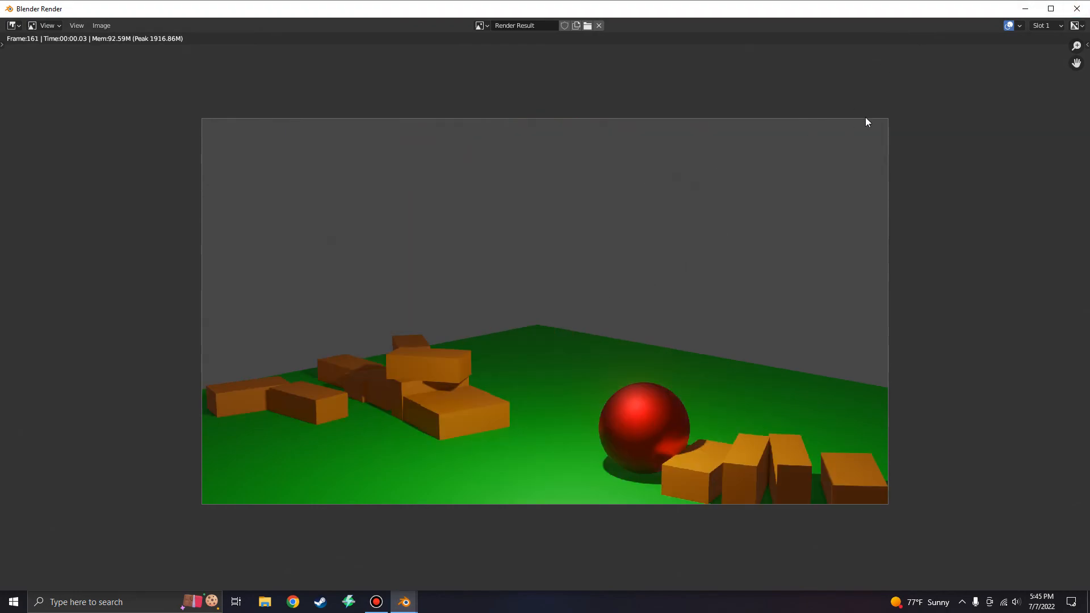
{"action": "left_click", "coordinate": [1077, 8]}
Close Blender without saving the project and open the blender stuff folder on the desktop
{"action": "left_click", "coordinate": [1077, 6]}
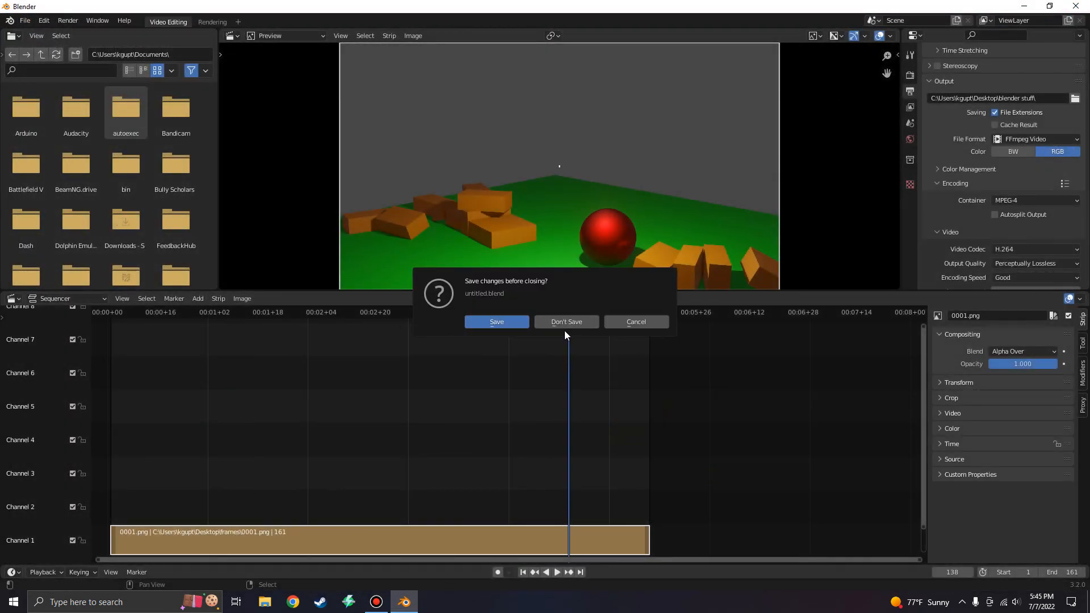
{"action": "left_click", "coordinate": [578, 318]}
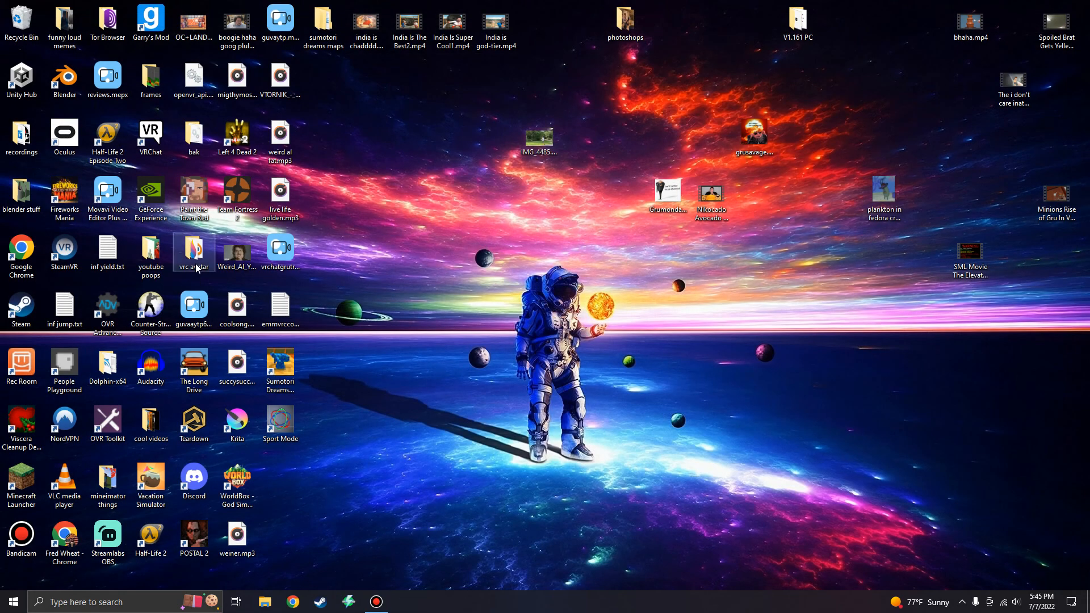
{"action": "double_click", "coordinate": [18, 194]}
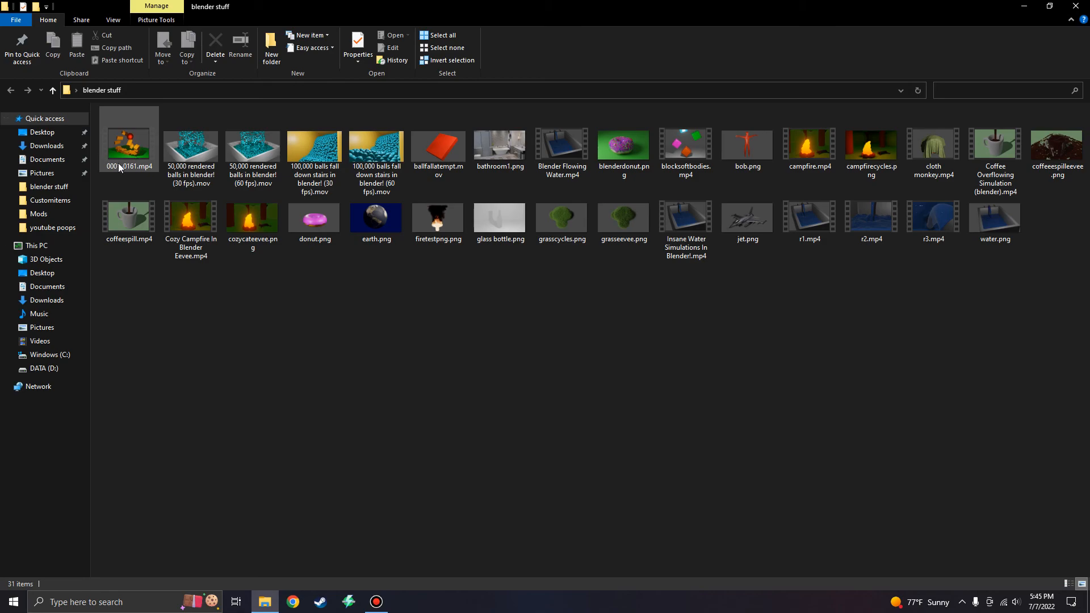
Rename the rendered video 0001-0161.mp4 as jengatower
{"action": "right_click", "coordinate": [130, 152]}
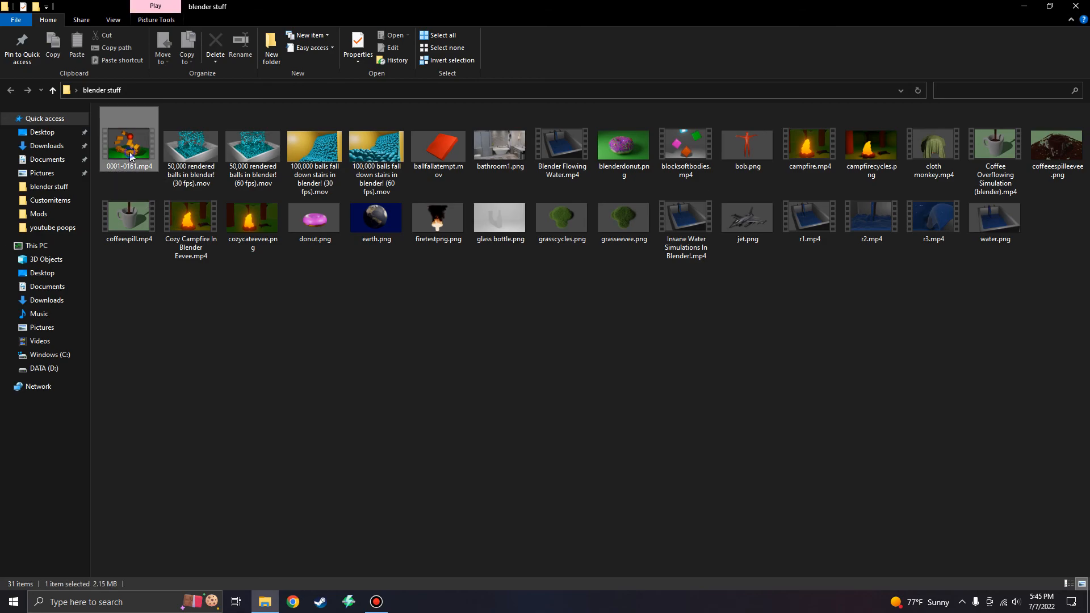
{"action": "left_click", "coordinate": [162, 369]}
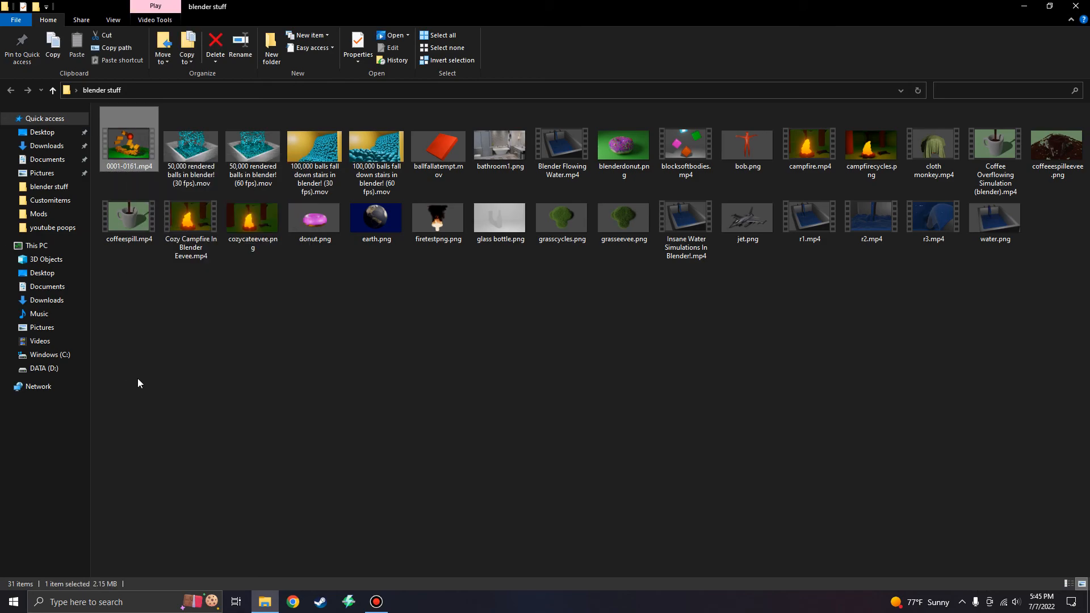
{"action": "right_click", "coordinate": [127, 158]}
{"action": "left_click", "coordinate": [155, 370]}
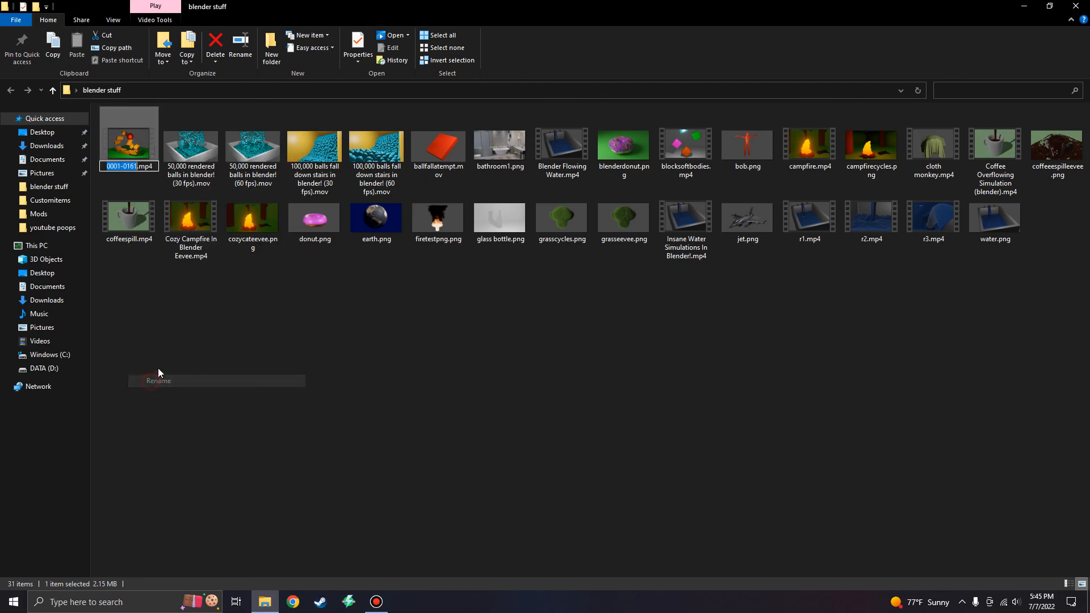
{"action": "key", "text": "BackSpace"}
{"action": "type", "text": "jengatower"}
{"action": "key", "text": "Return"}
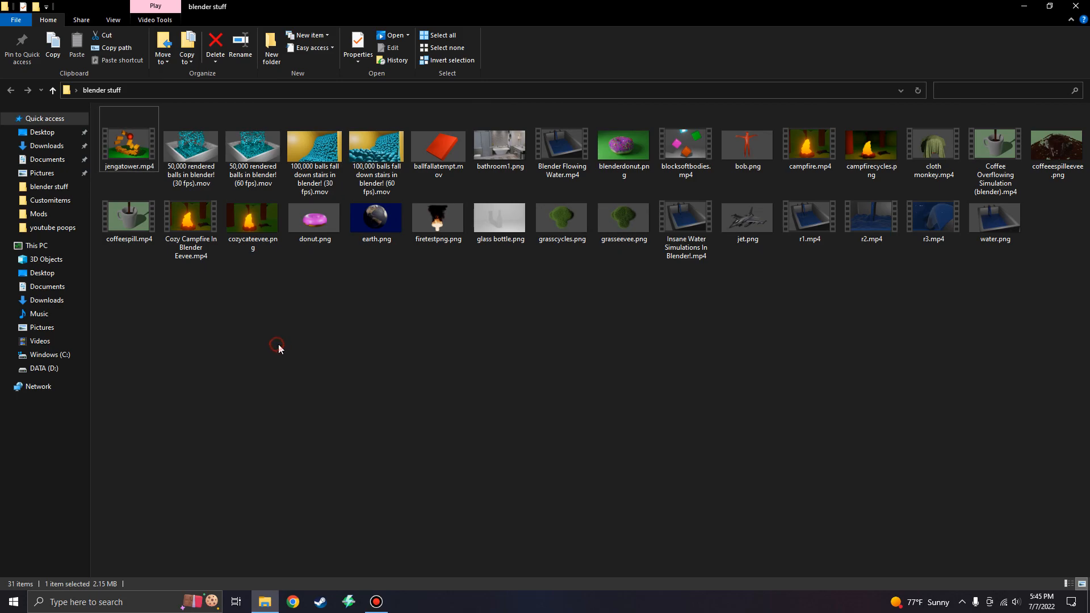
Play jengatower.mp4 to check the rendered animation, pause it near the end and close the player
{"action": "double_click", "coordinate": [133, 152]}
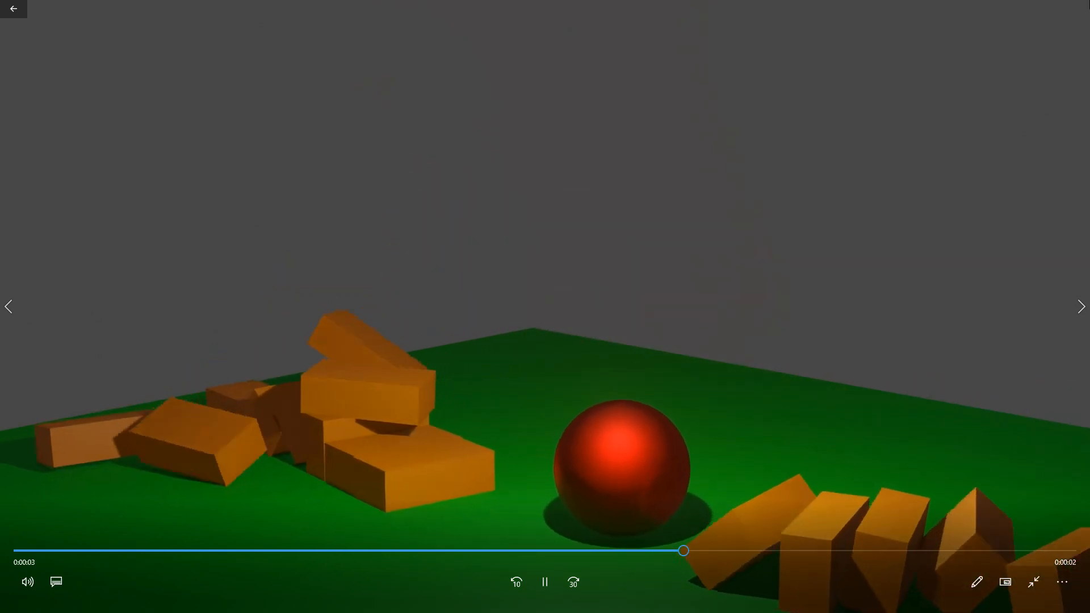
{"action": "left_click", "coordinate": [547, 582]}
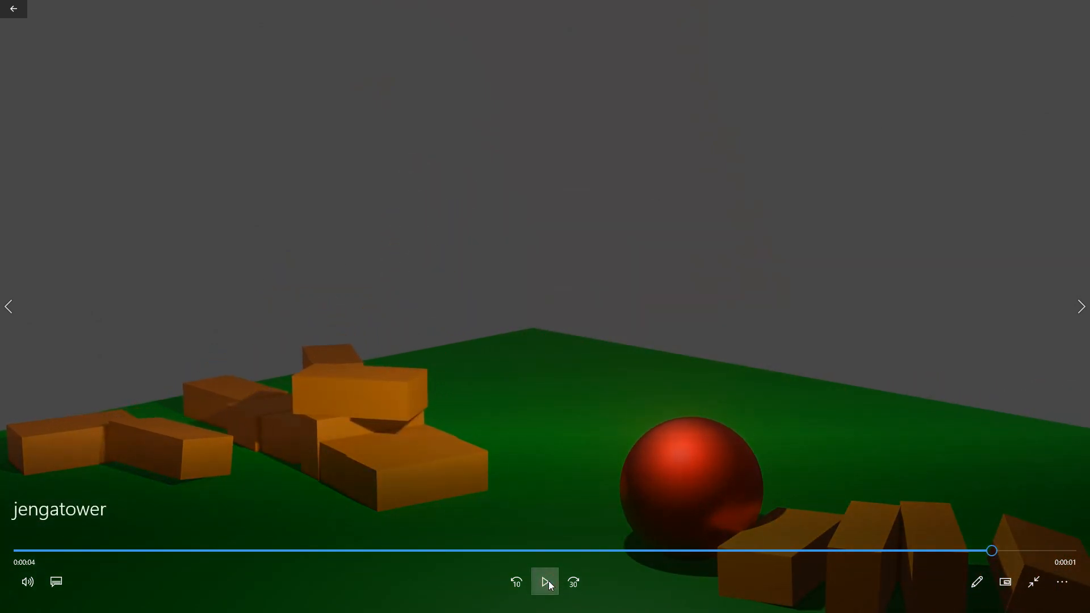
{"action": "mouse_move", "coordinate": [1081, 5]}
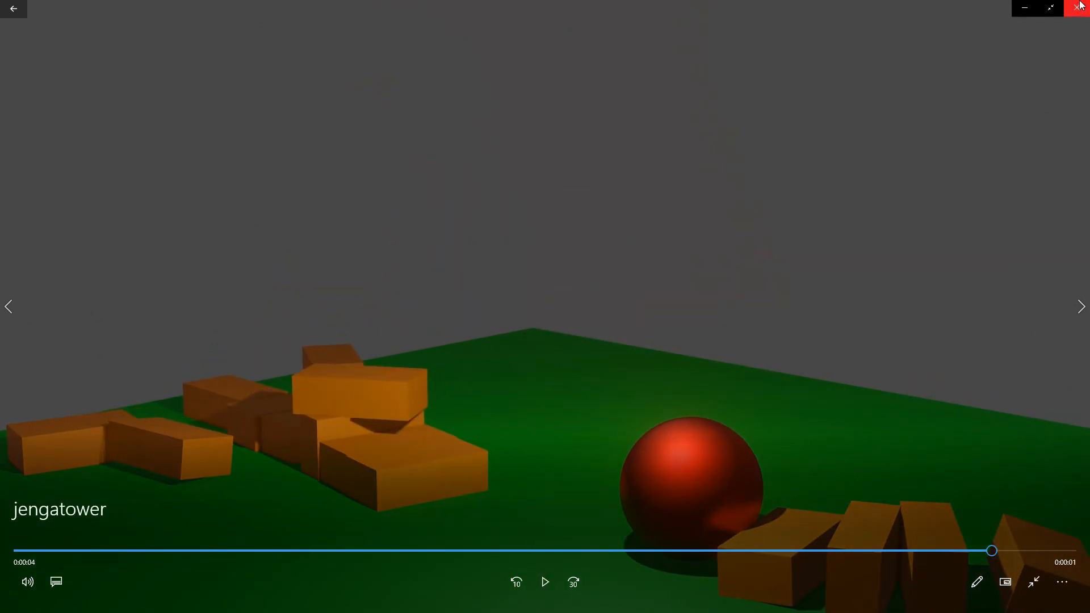
{"action": "left_click", "coordinate": [1073, 8]}
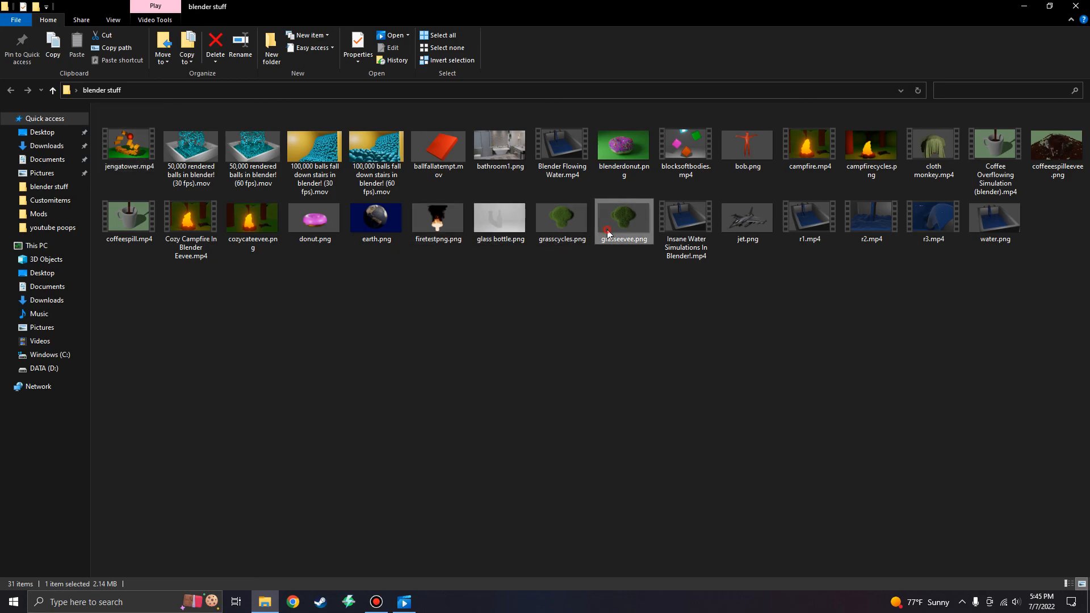
Open the image grasseevee.png from the blender stuff folder to view the grass render
{"action": "double_click", "coordinate": [624, 219]}
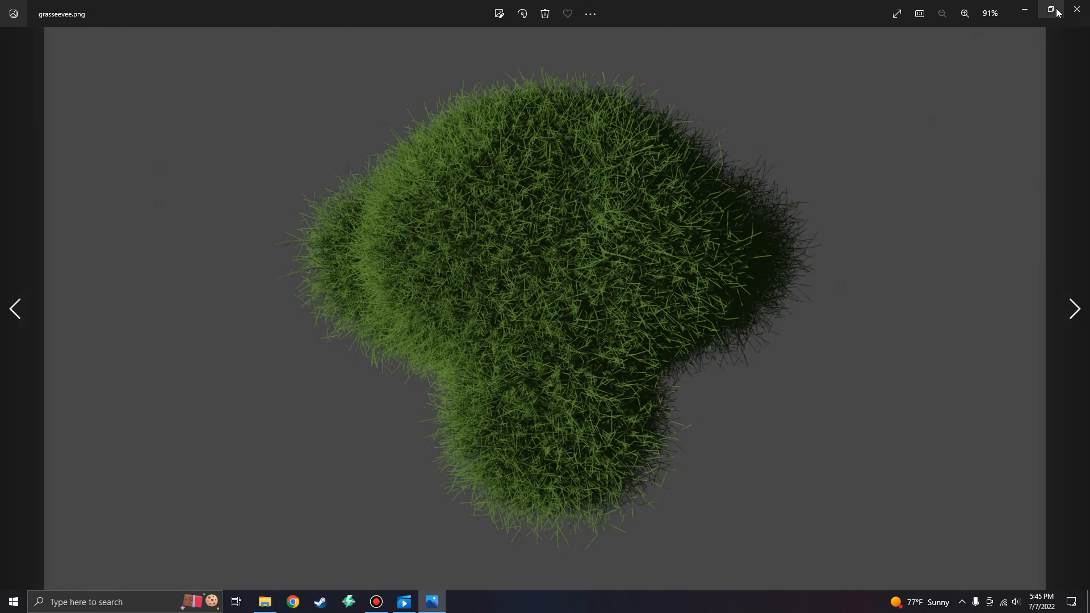